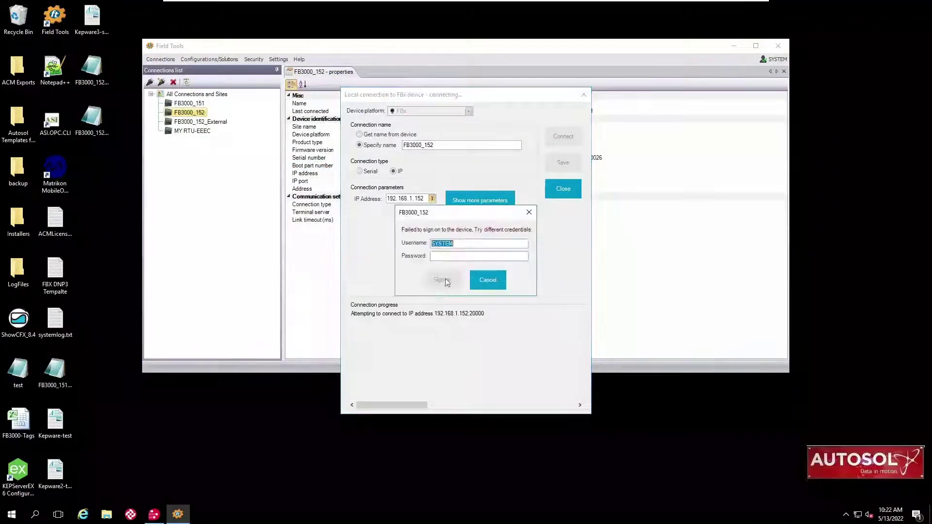
Sign on to FB3000_152 with the administrator username and password.
double_click(465, 244)
text(admin)
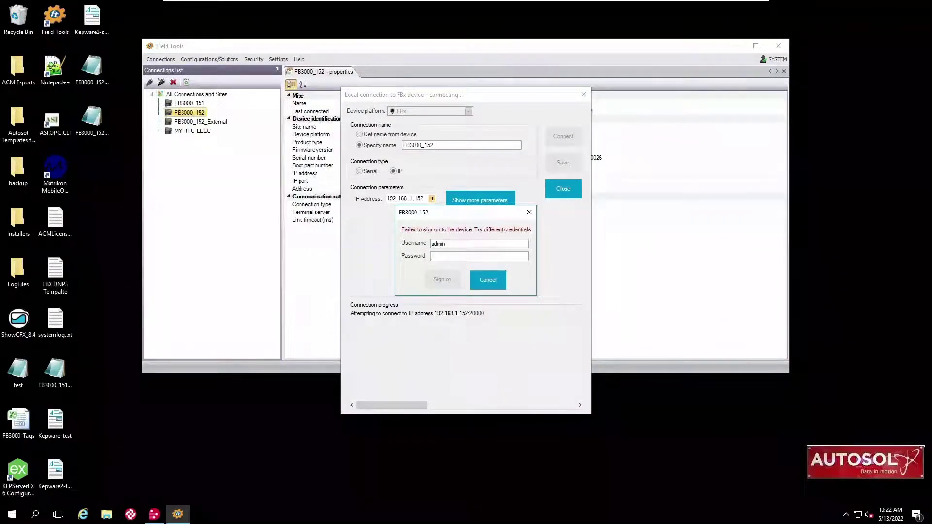
key(Tab)
text(•••••)
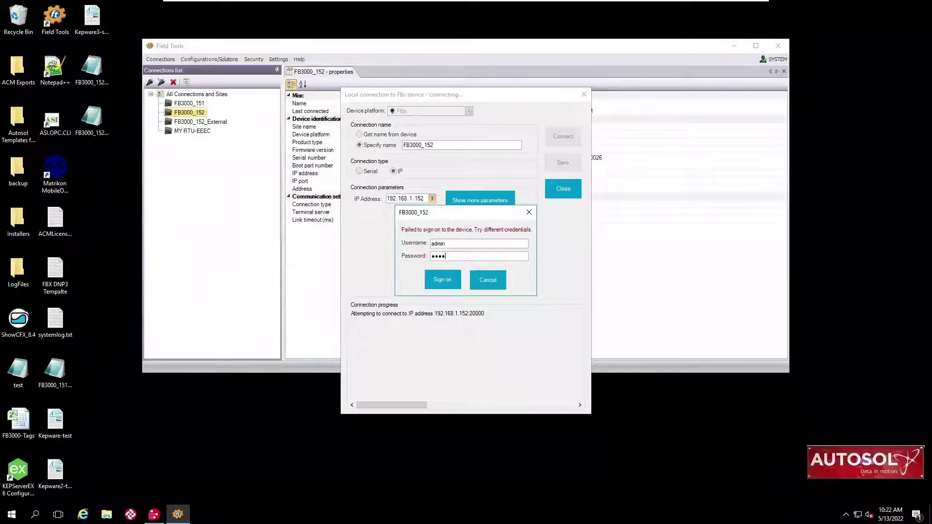
click(437, 278)
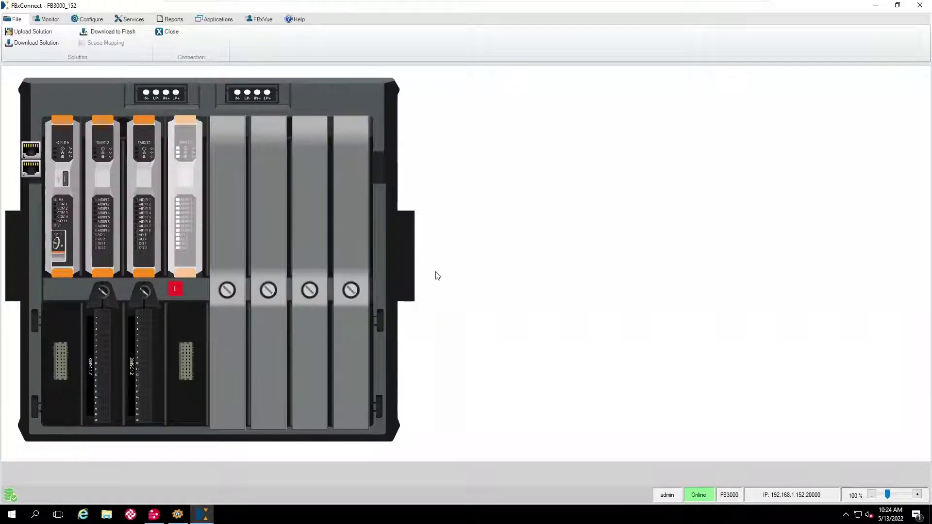
Go from Configure > Station to Alarm_1801 (Station 1 Rate) via the Flow Alarm Object link.
click(97, 21)
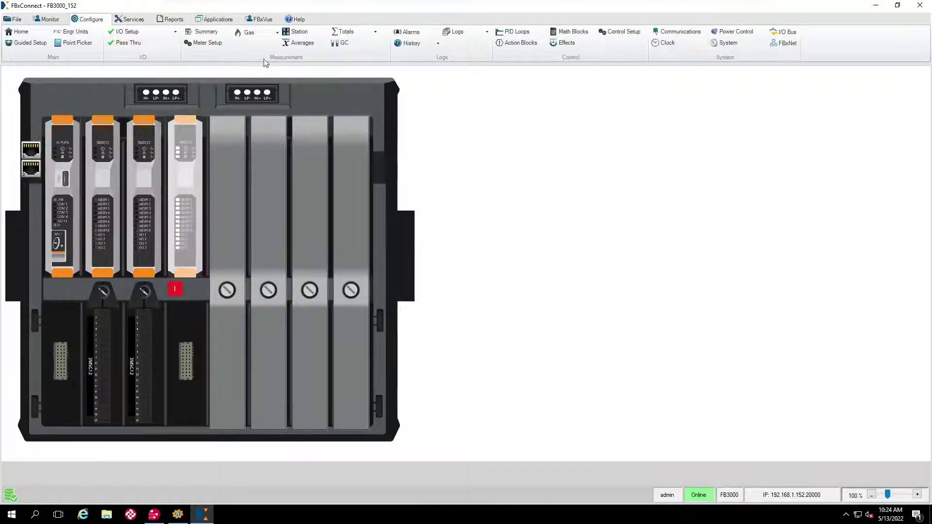
click(305, 30)
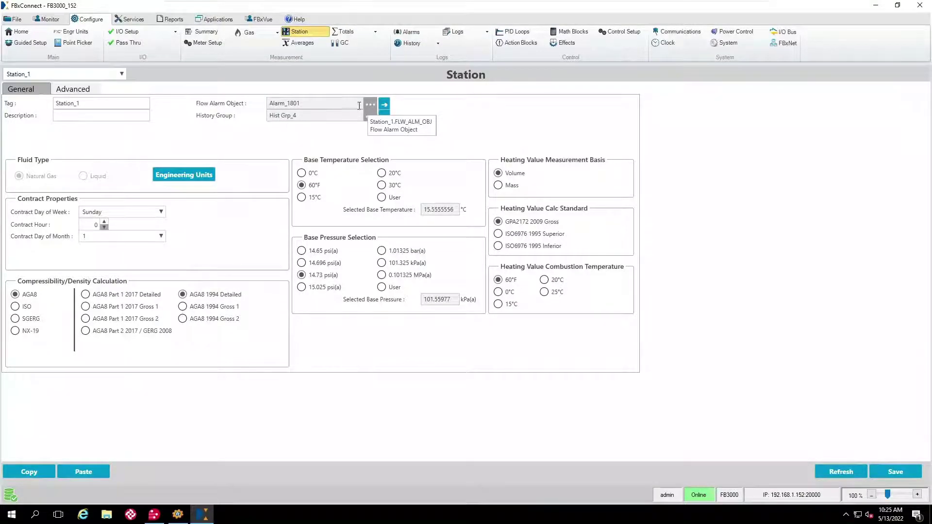
click(384, 104)
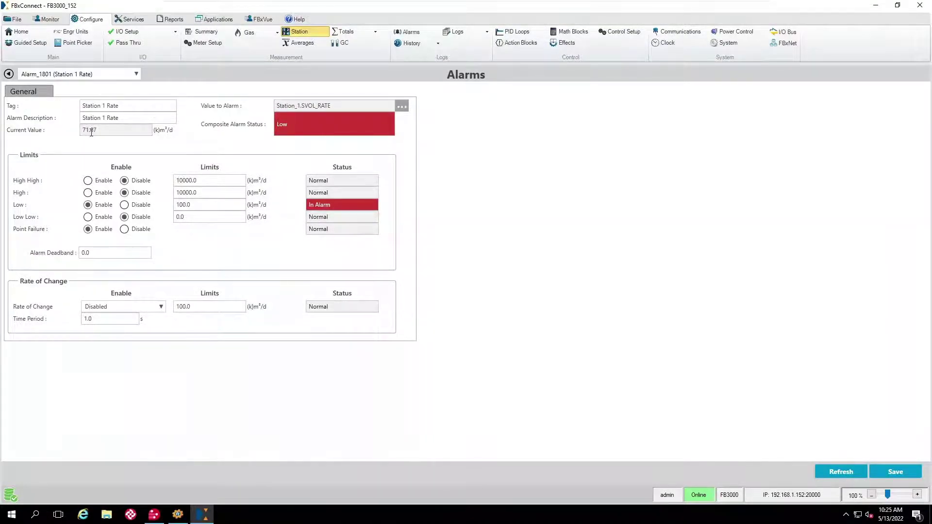
Edit and save Alarm_1801's Low limit, then disable the Low alarm and save.
click(175, 205)
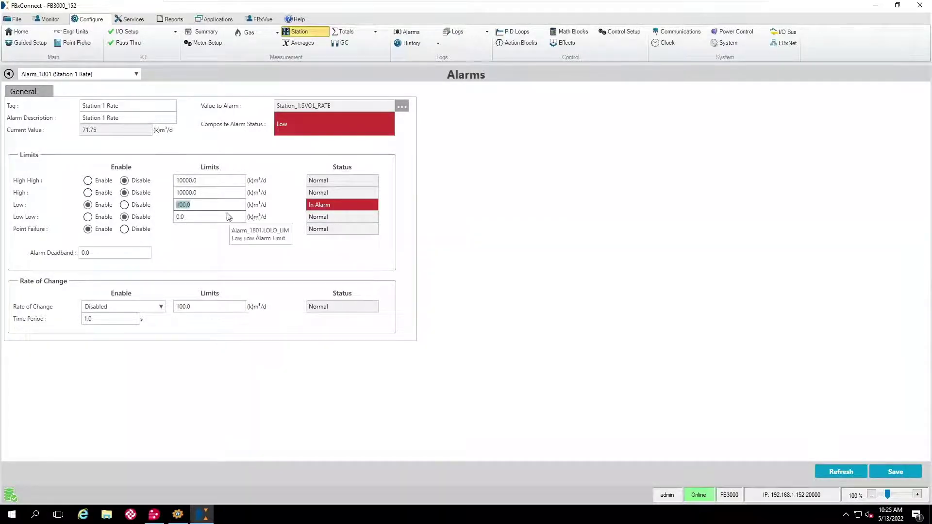
text(3)
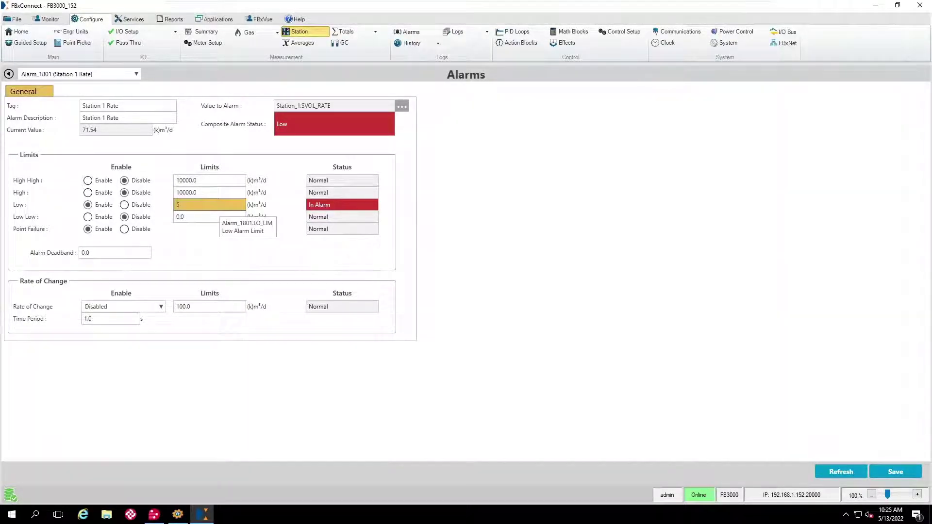
click(886, 468)
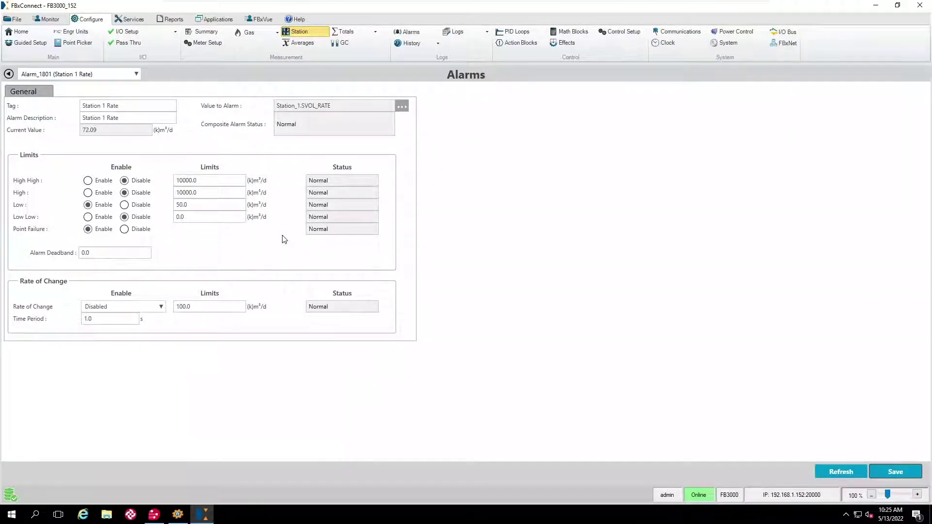
click(124, 205)
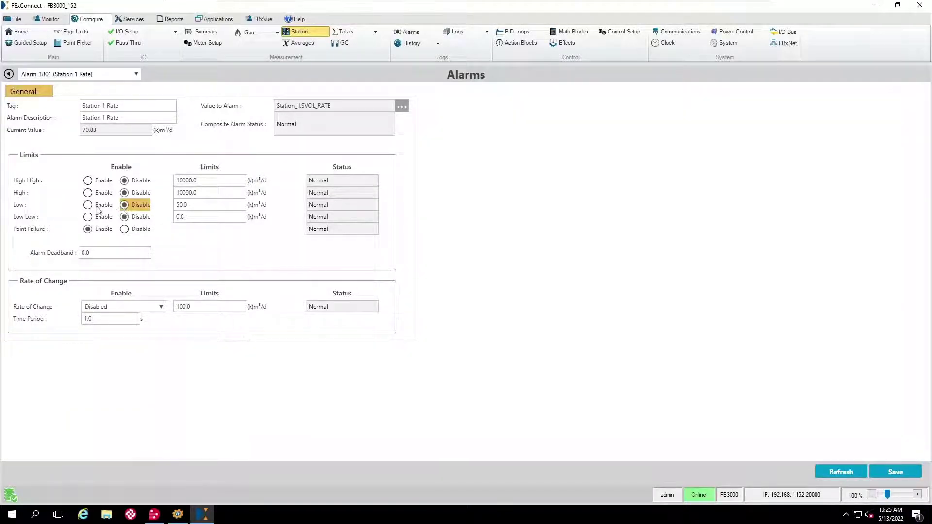
click(895, 476)
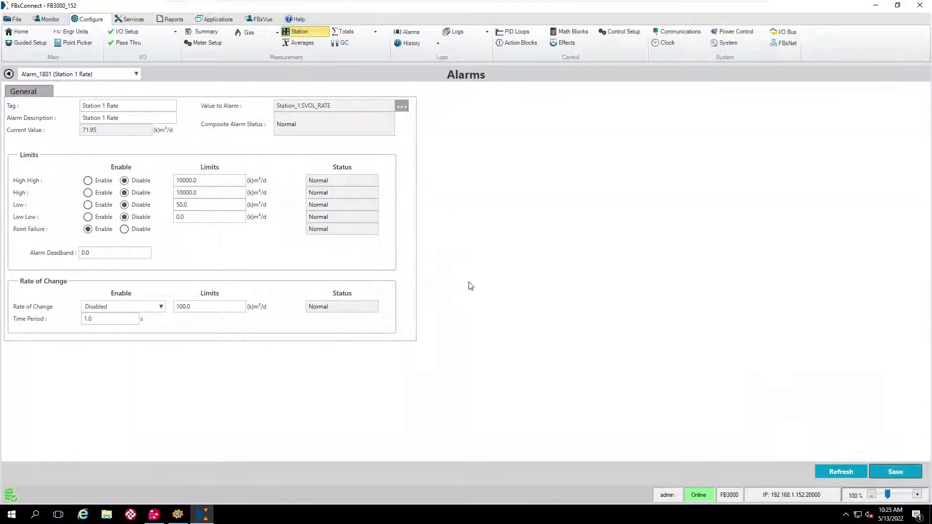
Set the Low limit to 150.0 and re-enable the Low alarm, saving each change.
double_click(187, 204)
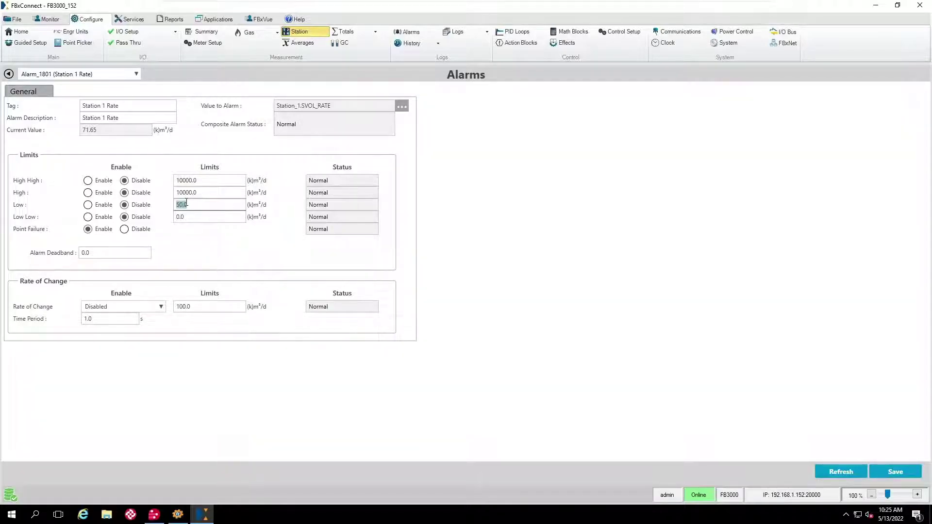
text(1)
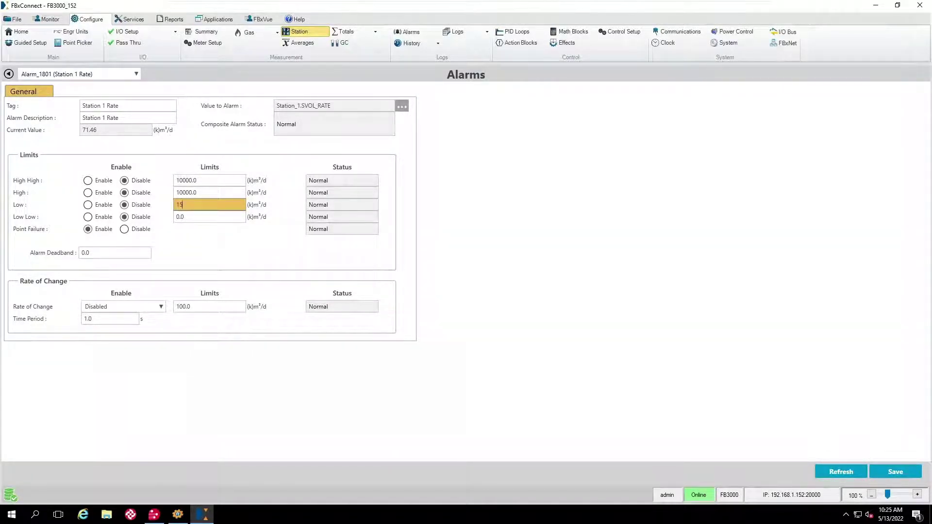
click(881, 467)
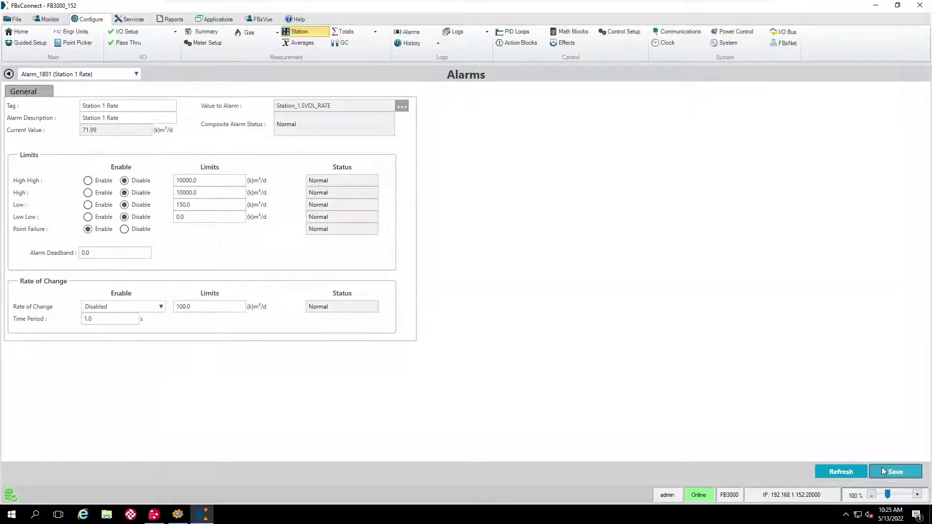
click(88, 206)
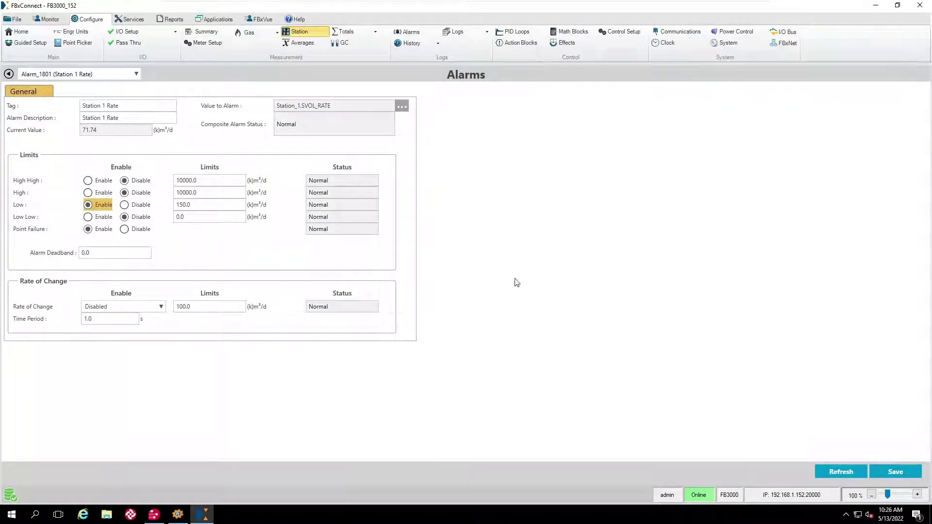
click(902, 471)
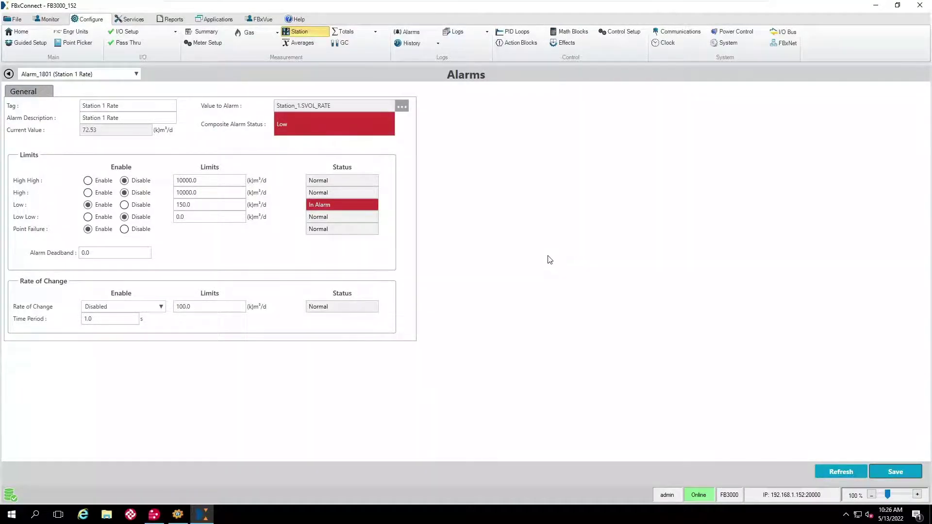
View the newest 20 event records showing the Alarm_1801 changes, then close the event log.
click(9, 74)
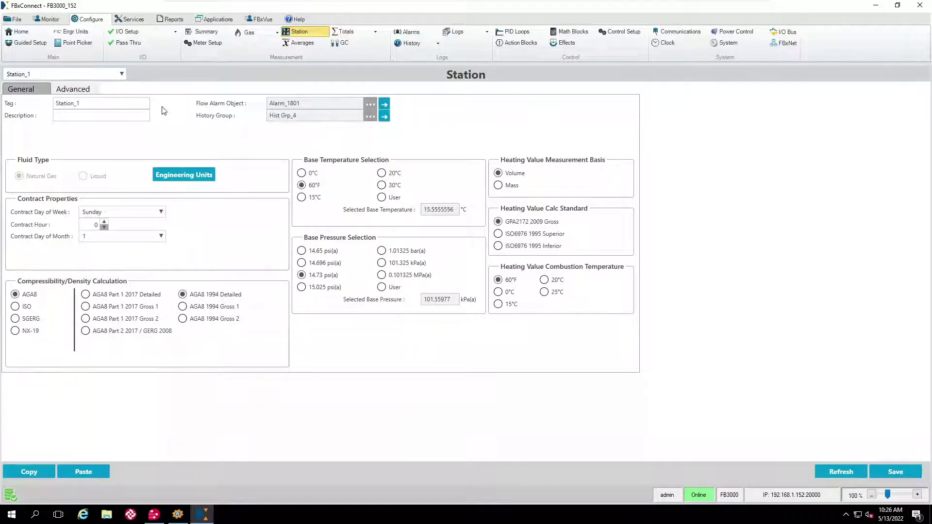
click(48, 19)
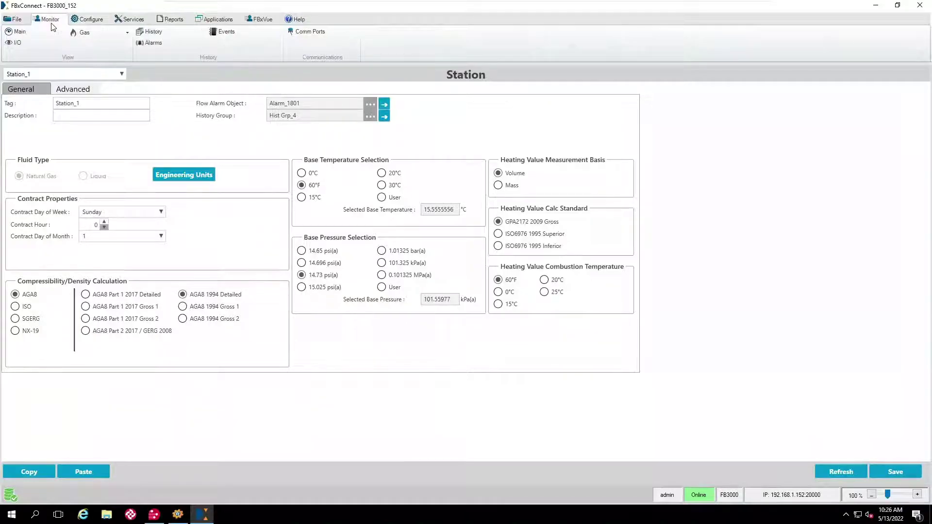
click(227, 34)
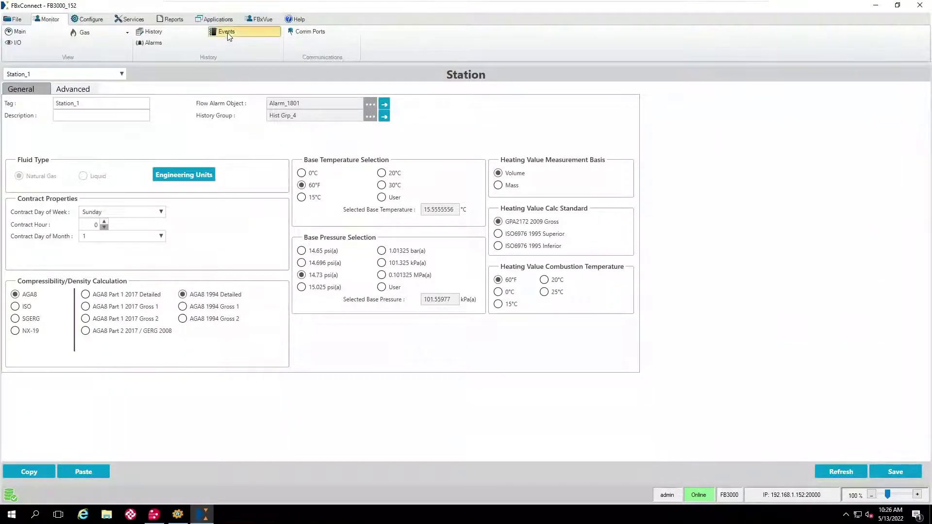
click(366, 209)
click(523, 343)
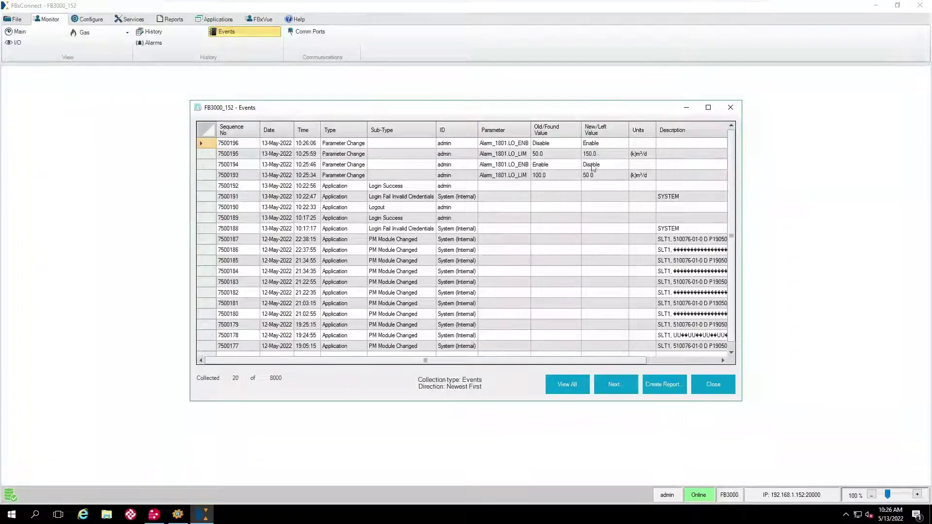
click(703, 383)
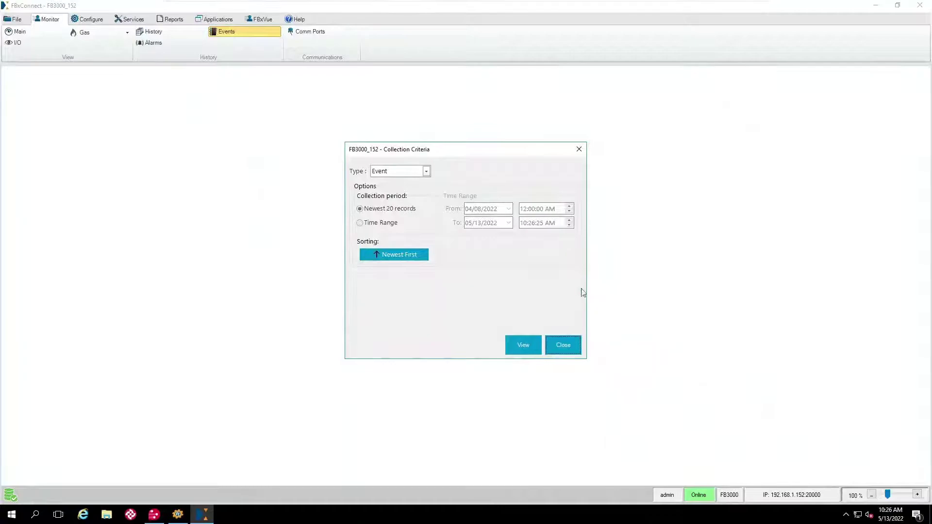
click(564, 349)
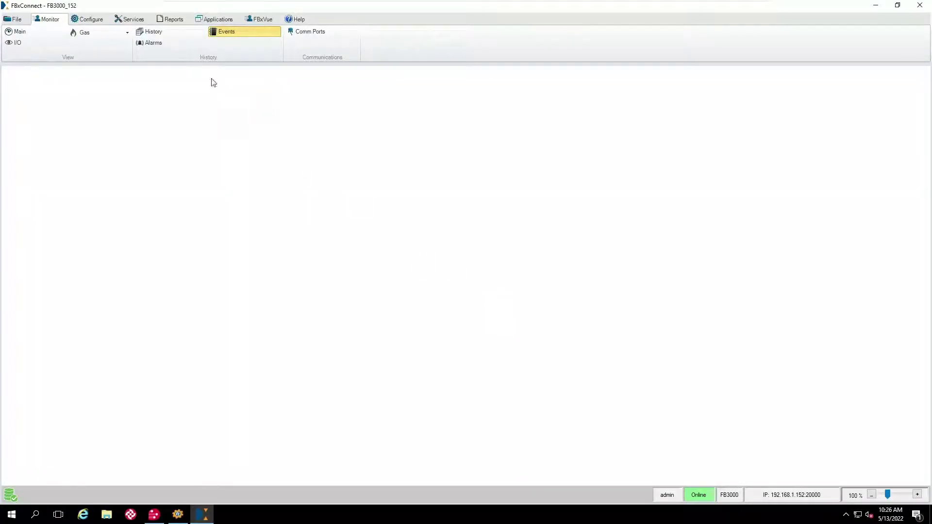
View the newest 20 alarm records with Station_1.SVOL_RATE Low set/clear entries, then close them.
click(83, 20)
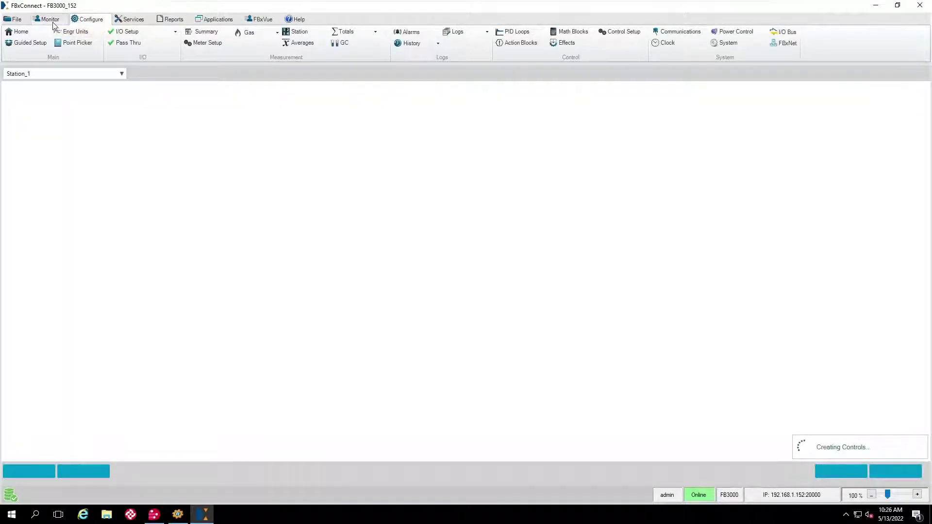
click(51, 20)
click(157, 43)
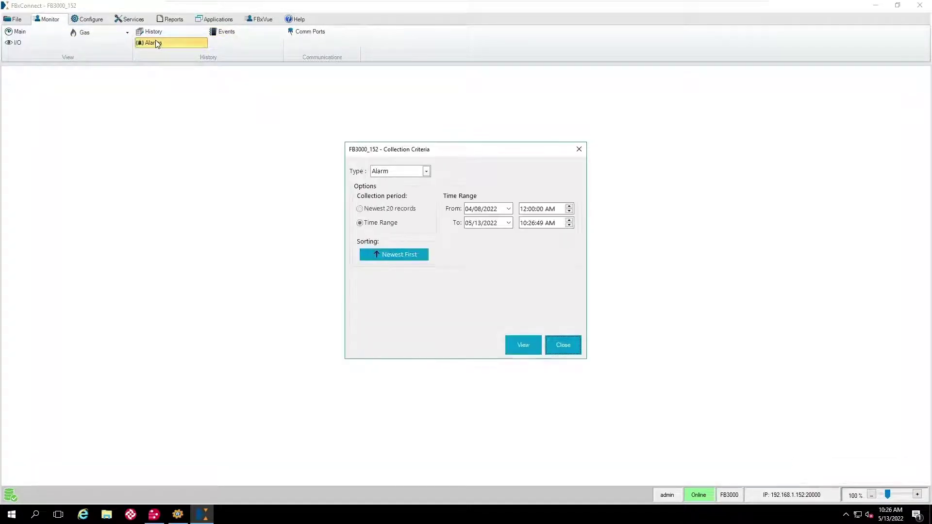
click(374, 211)
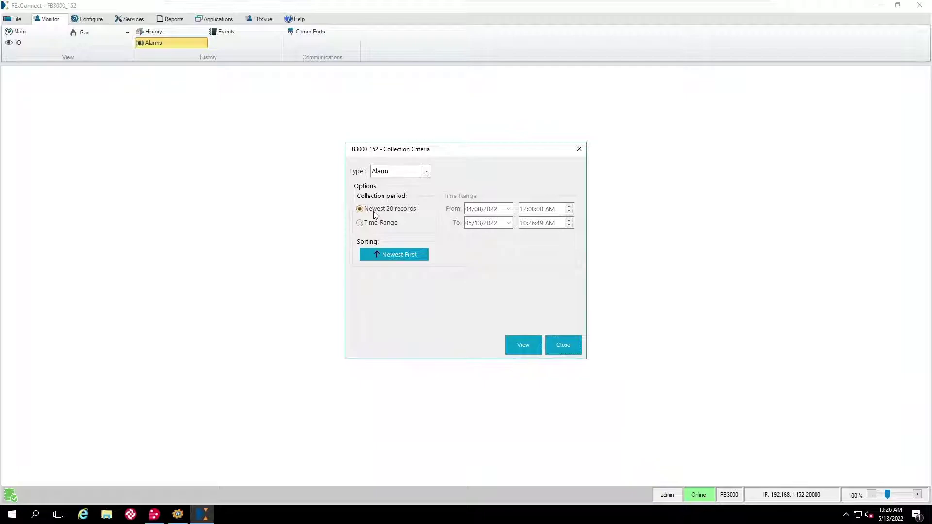
click(516, 345)
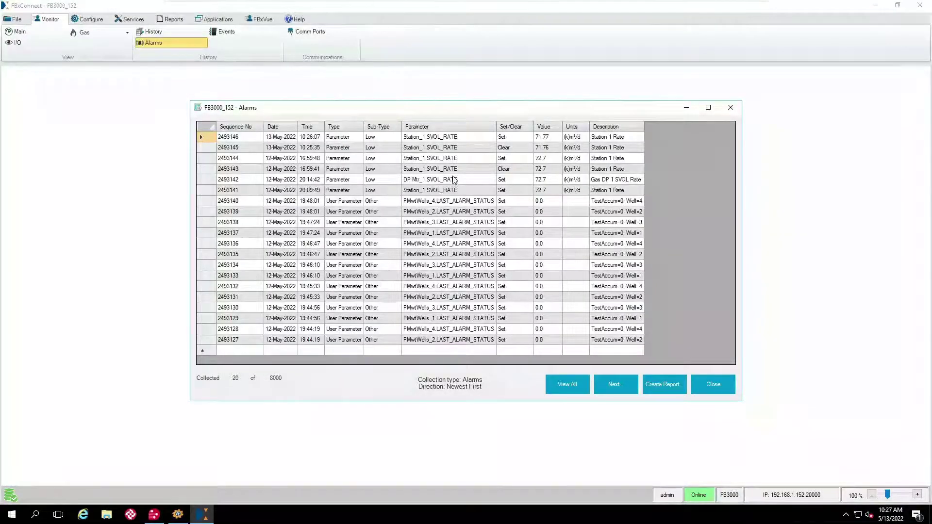
click(709, 380)
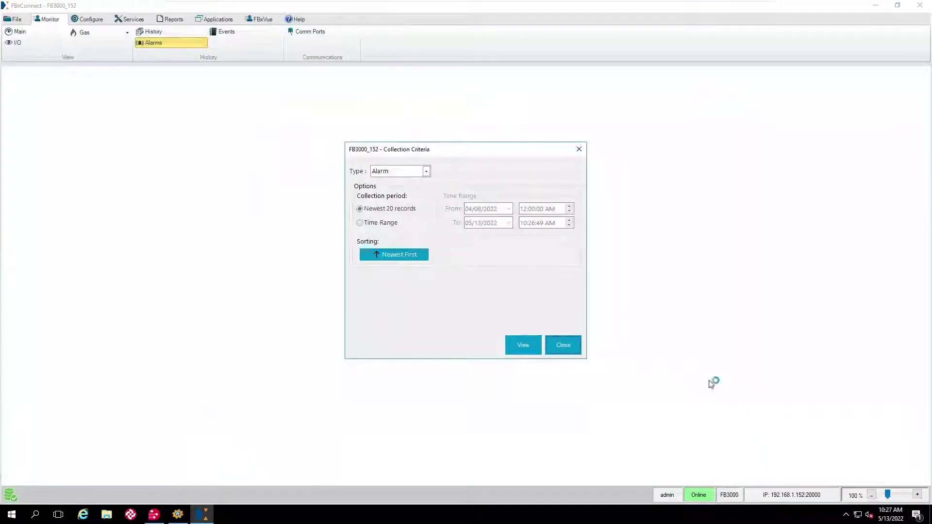
click(565, 344)
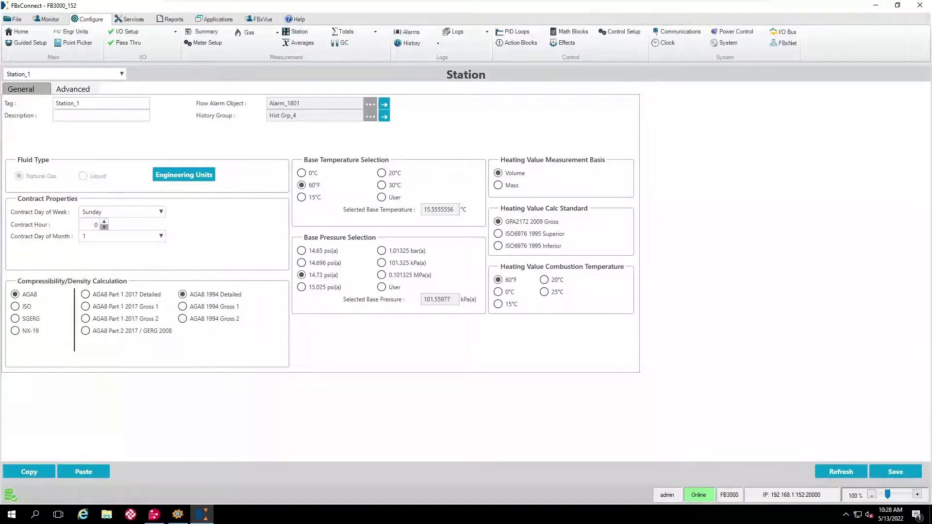
Close the FB3000_152 connection, confirming Yes, and minimize Field Tools.
click(918, 6)
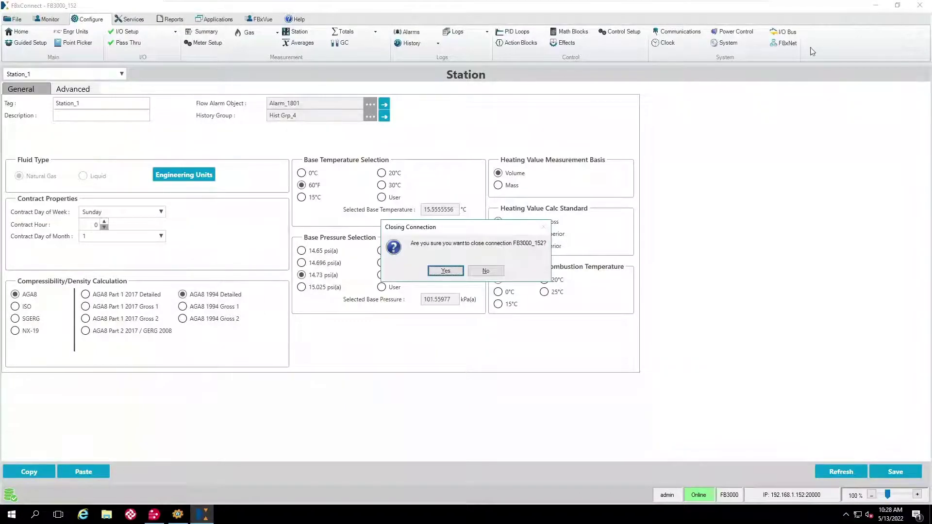
click(454, 273)
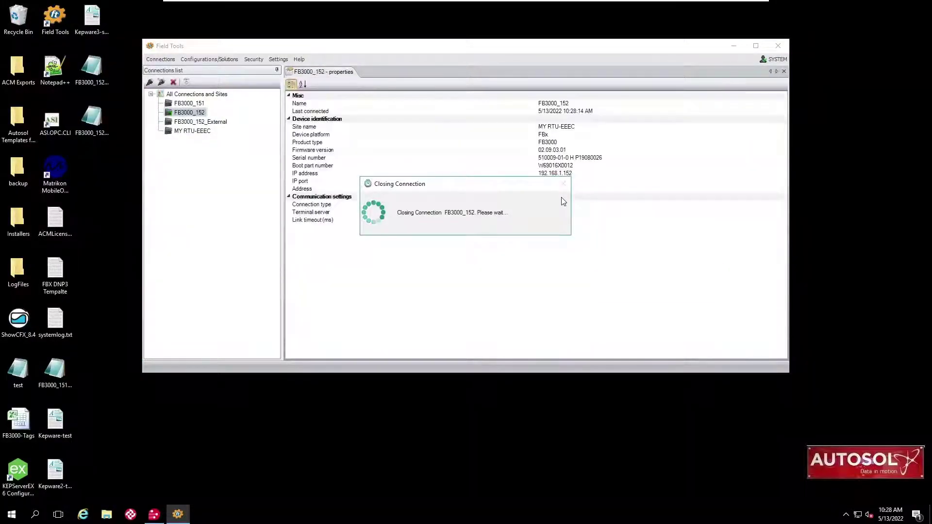
click(734, 45)
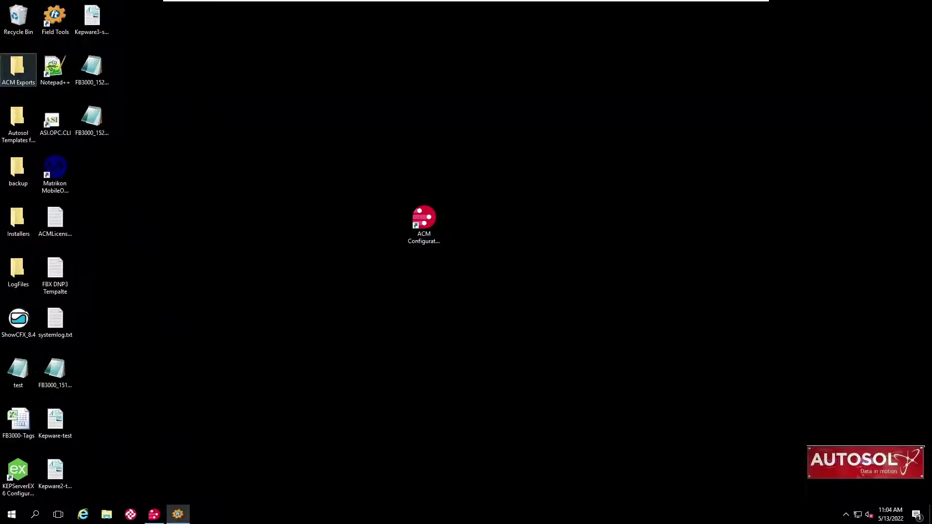
Browse to C:\HistoryData\CFX\2022\05 and bring up the Open with choices for DP_Meter_152.
click(107, 516)
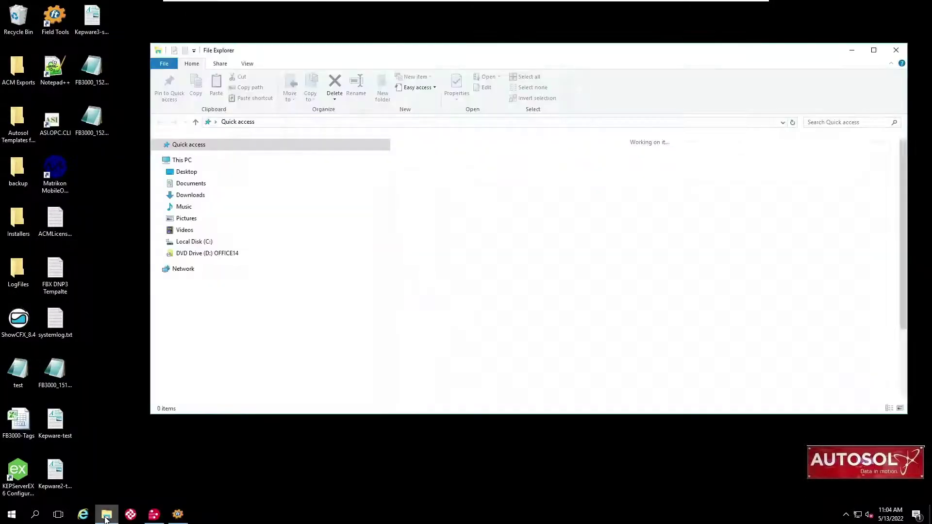
click(181, 245)
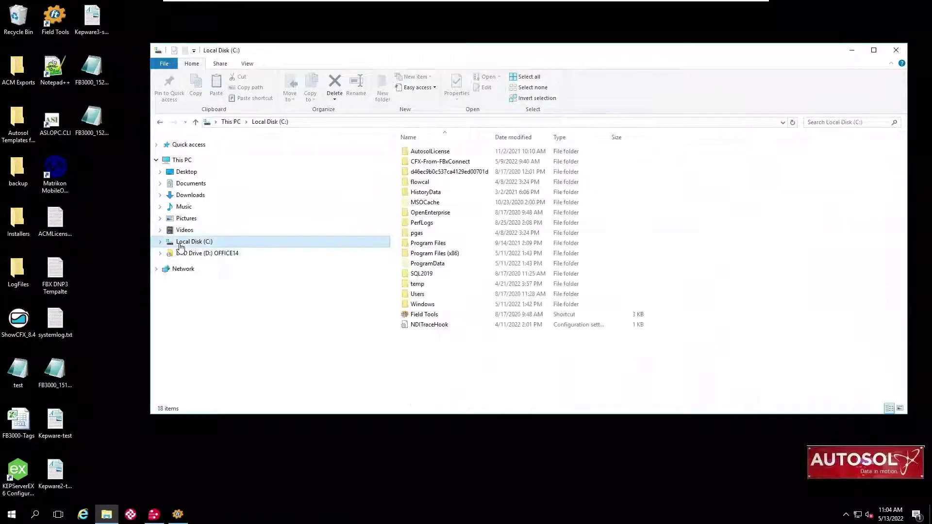
double_click(429, 193)
double_click(415, 152)
double_click(416, 172)
click(416, 193)
double_click(416, 193)
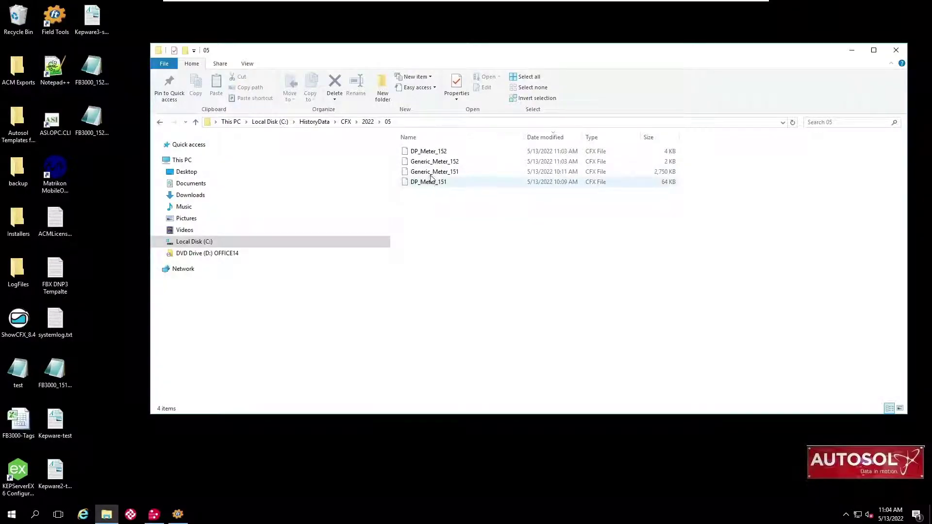
right_click(420, 152)
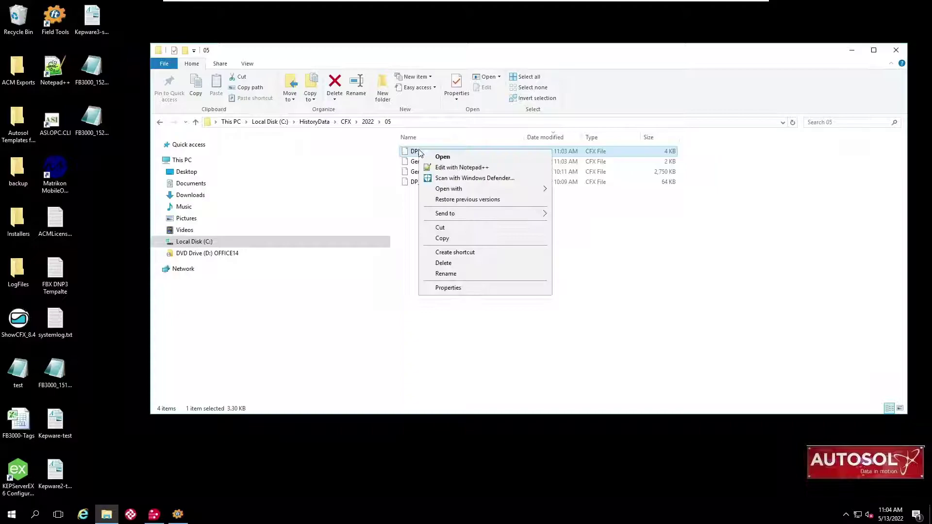
mouse_move(449, 189)
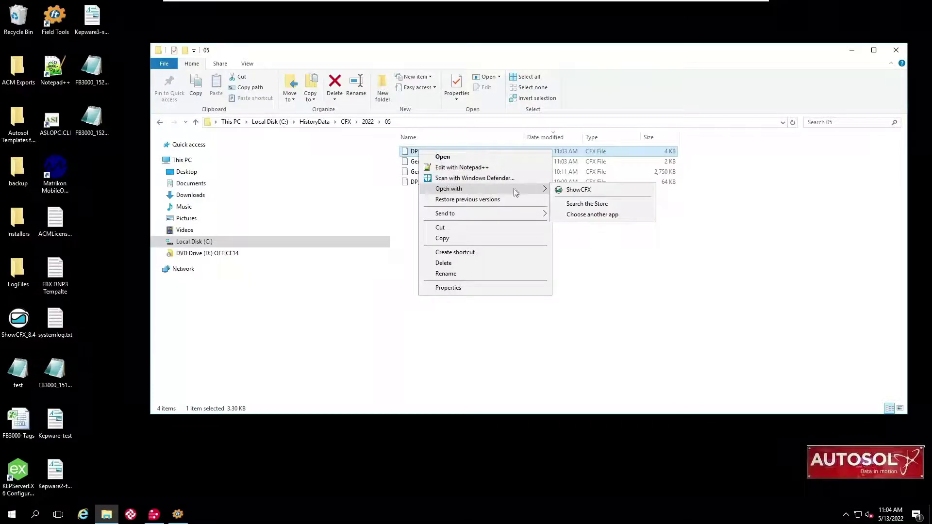
click(561, 188)
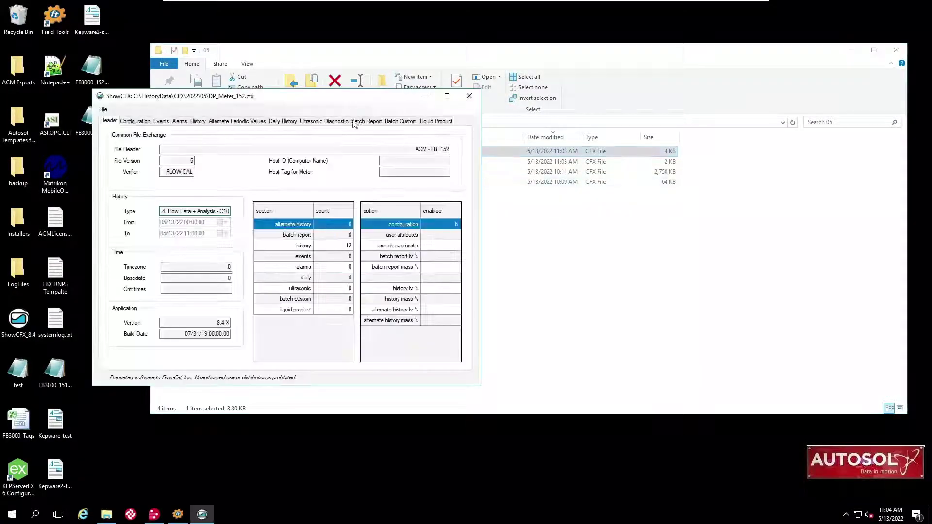
click(160, 122)
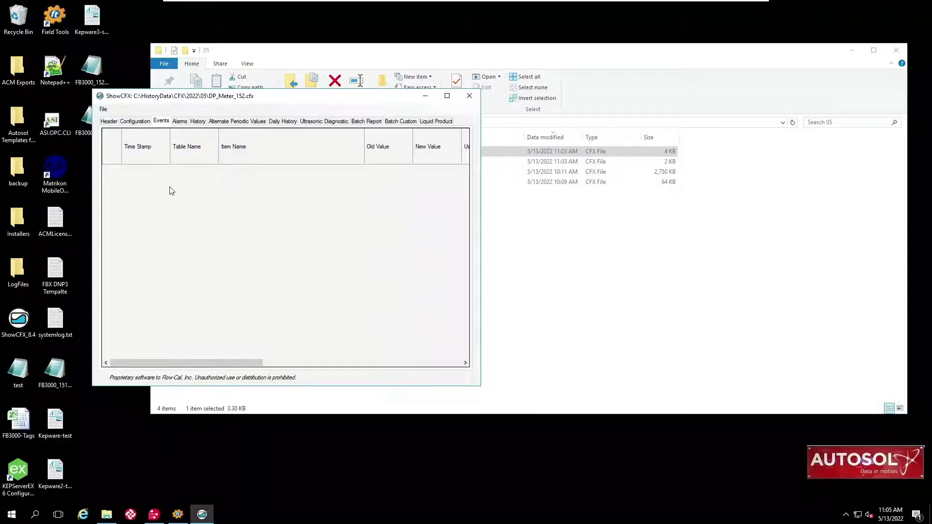
click(183, 122)
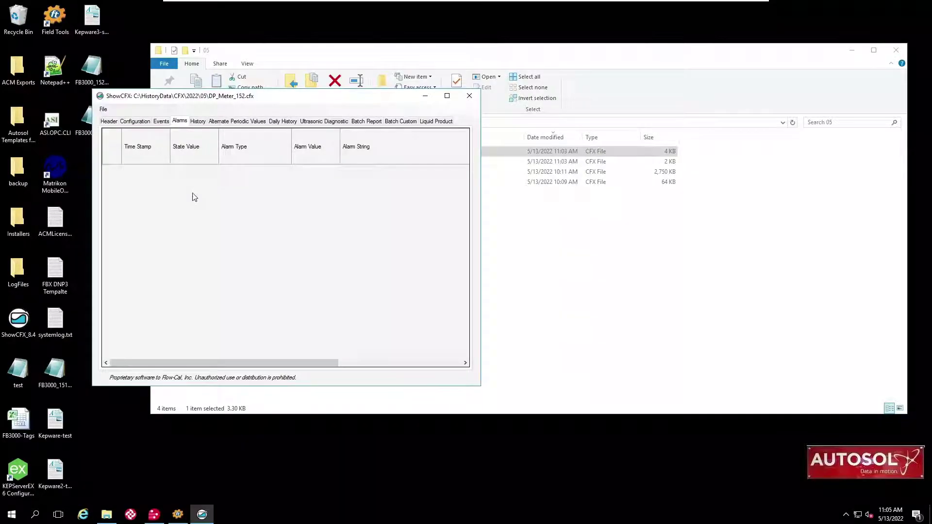
click(469, 96)
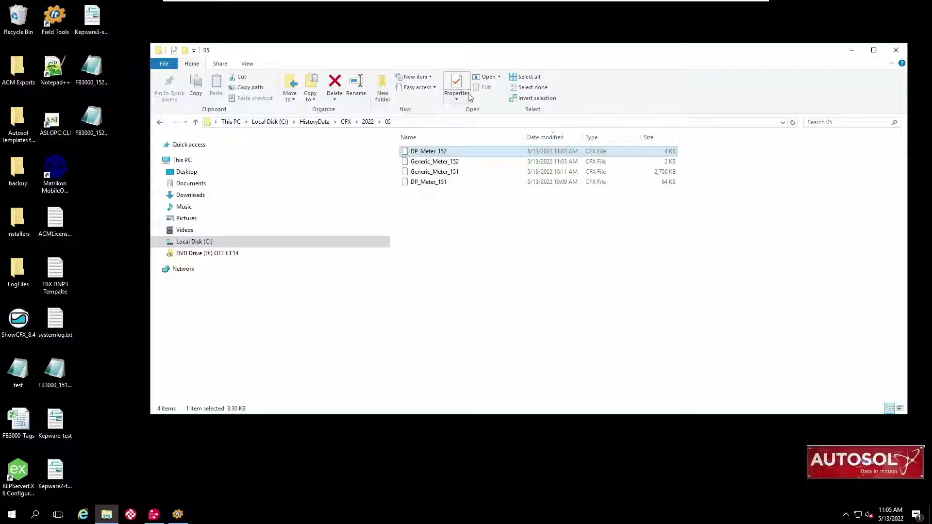
click(421, 164)
right_click(420, 165)
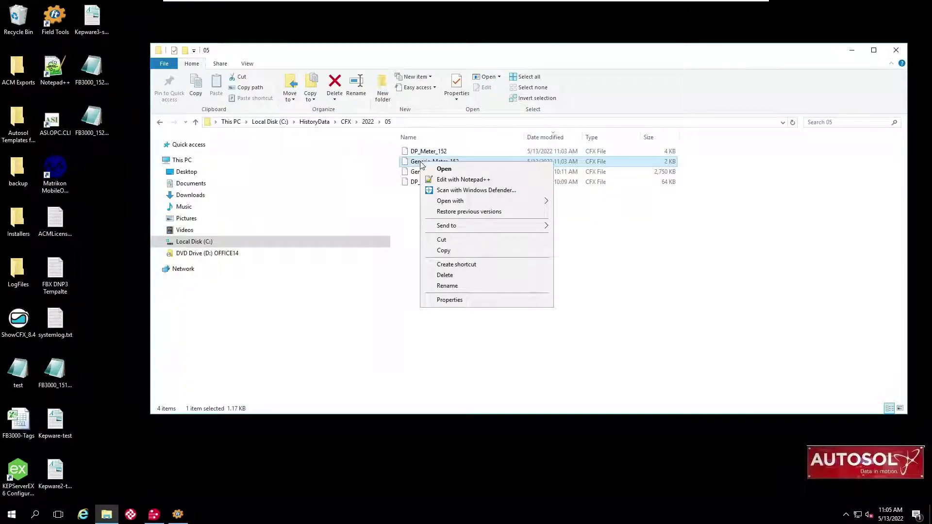
mouse_move(451, 200)
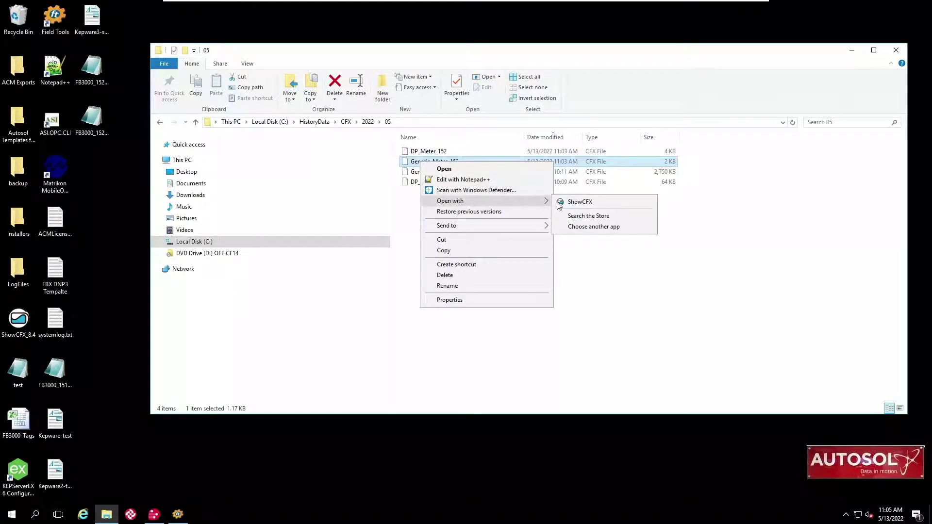
click(575, 205)
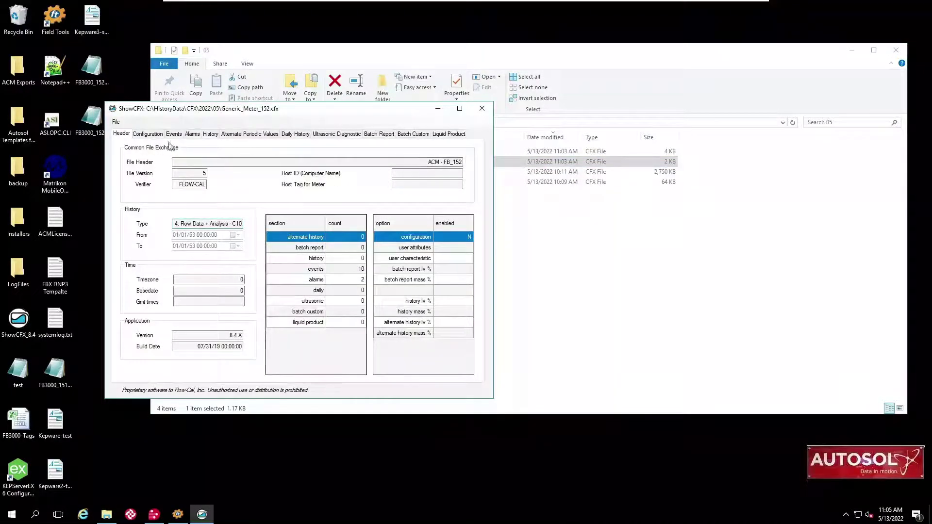
click(174, 135)
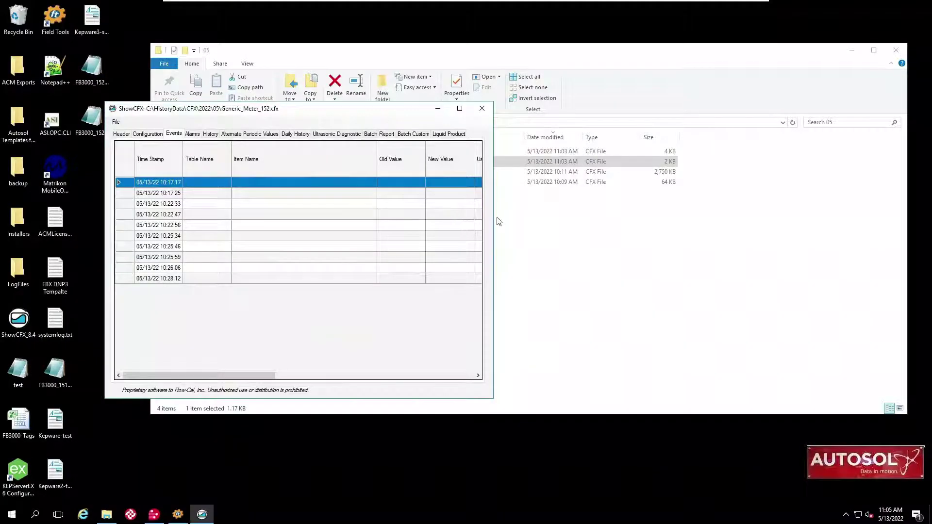
drag(493, 217, 898, 217)
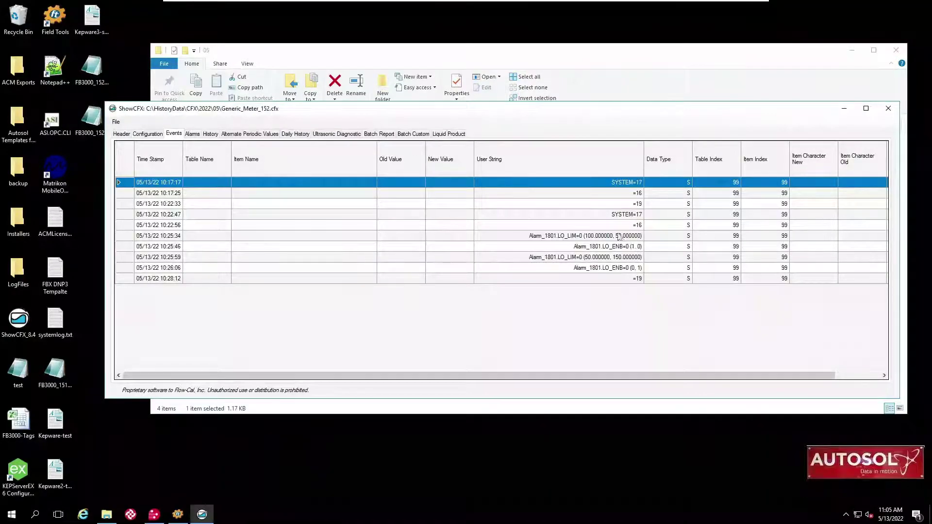
click(191, 134)
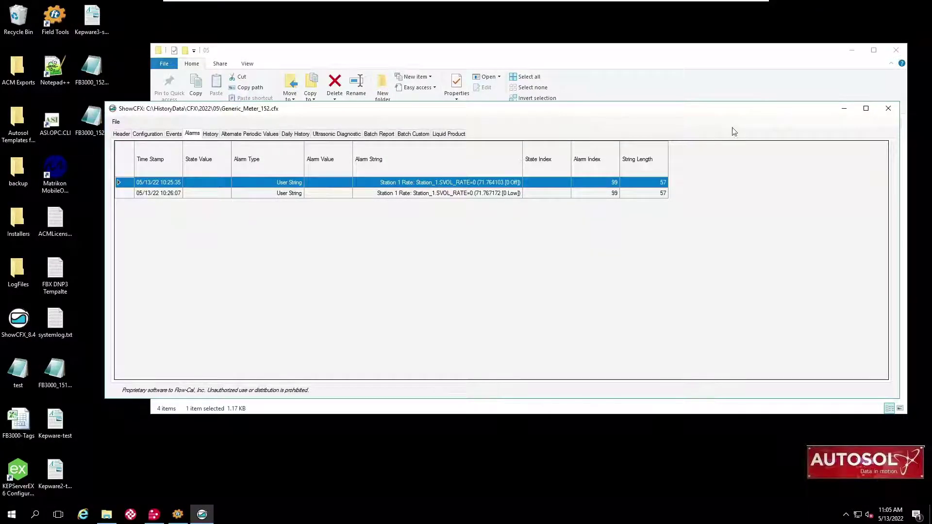
Close the Generic_Meter_152 viewer and folder, then start ACM Configuration on localhost.
click(889, 110)
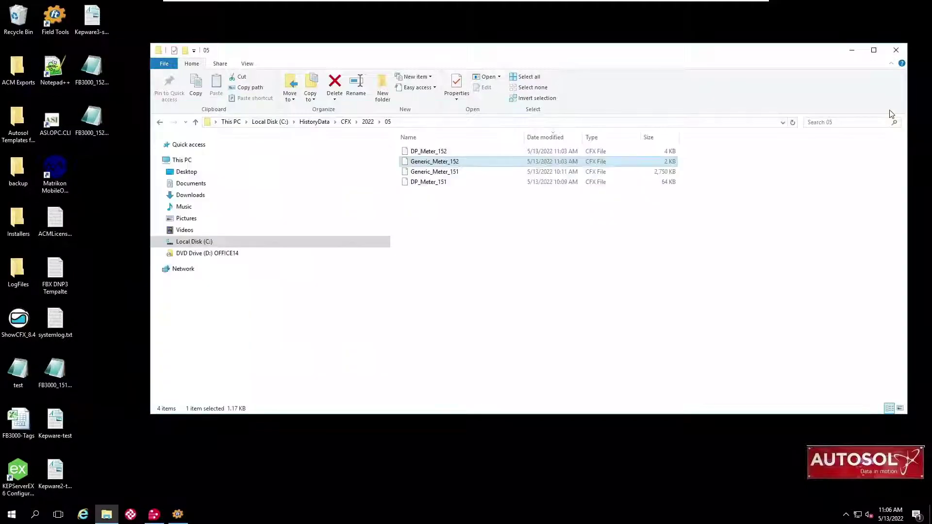
click(904, 51)
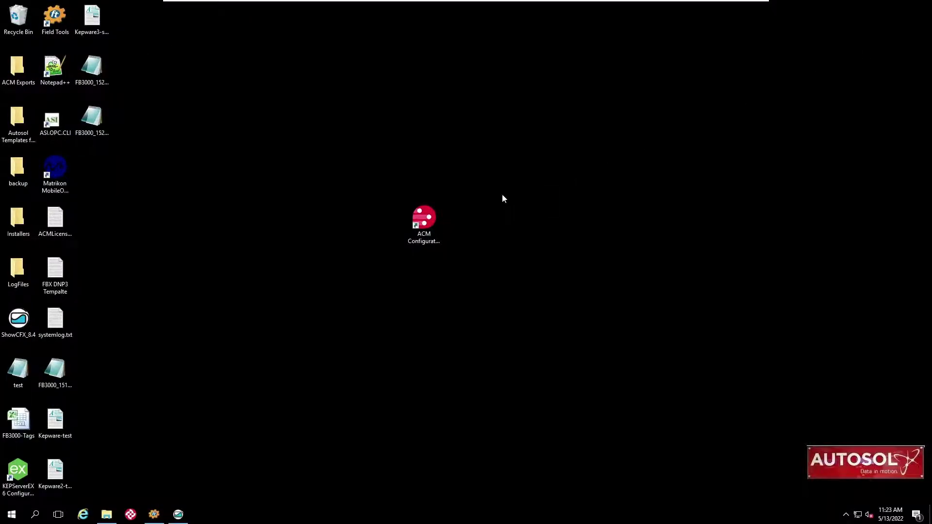
double_click(426, 221)
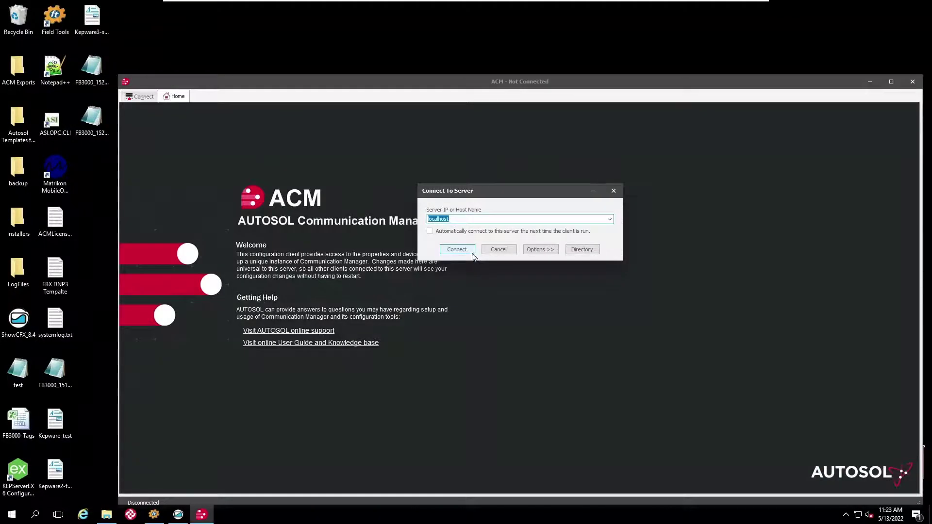
click(468, 251)
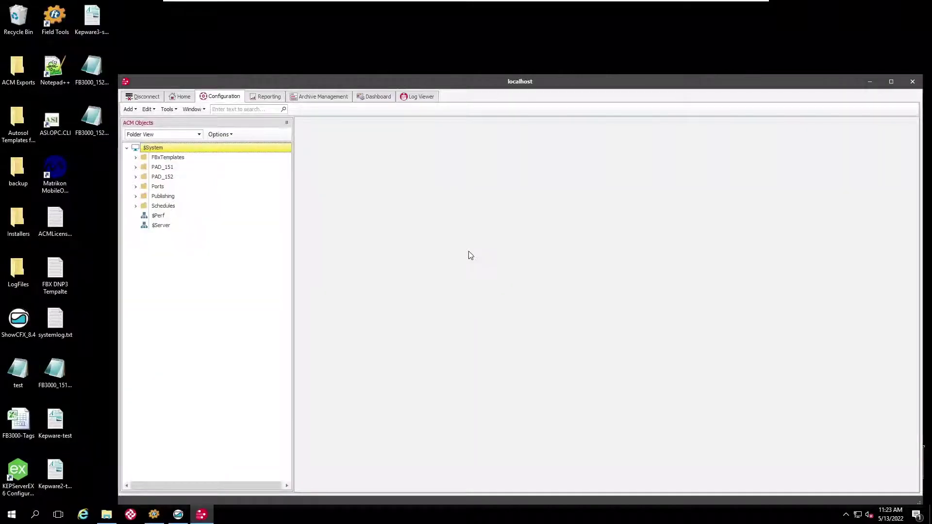
Add an EFM Event Configuration object under PAD_152.
click(136, 177)
click(156, 177)
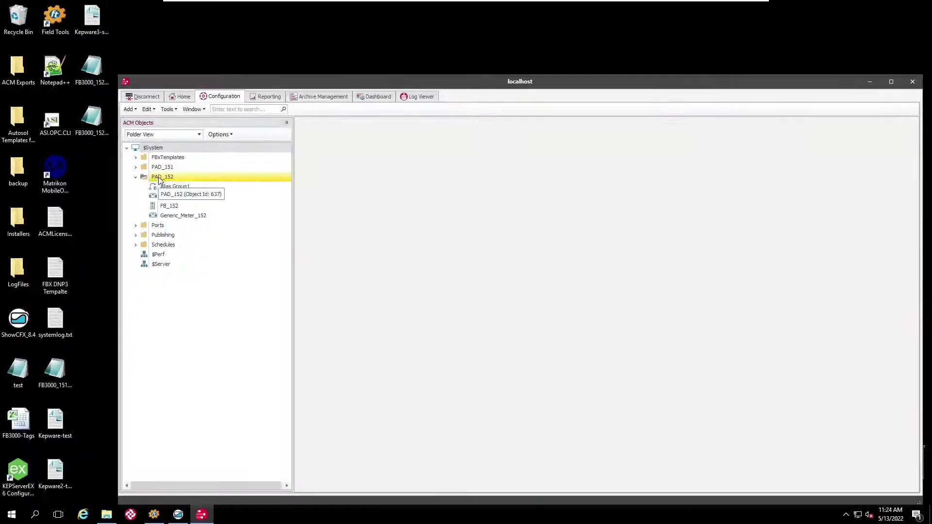
right_click(160, 178)
mouse_move(198, 196)
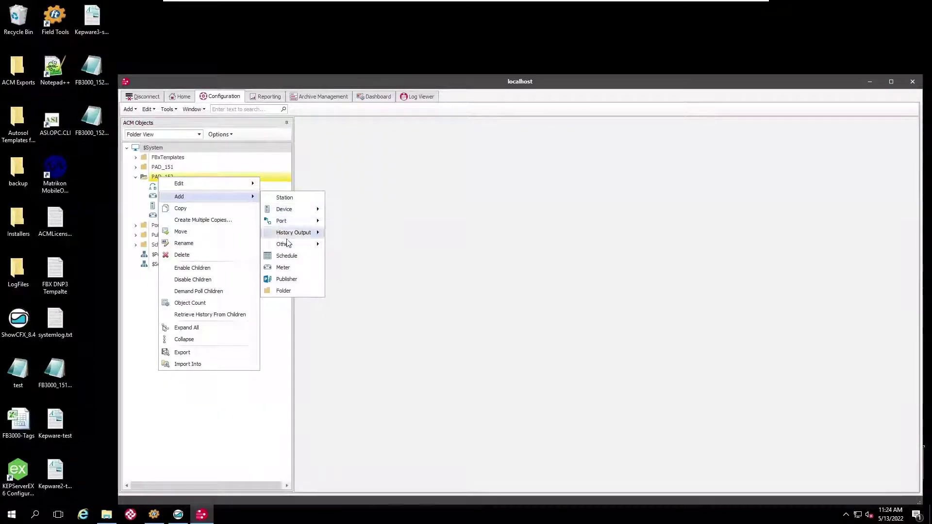
mouse_move(290, 245)
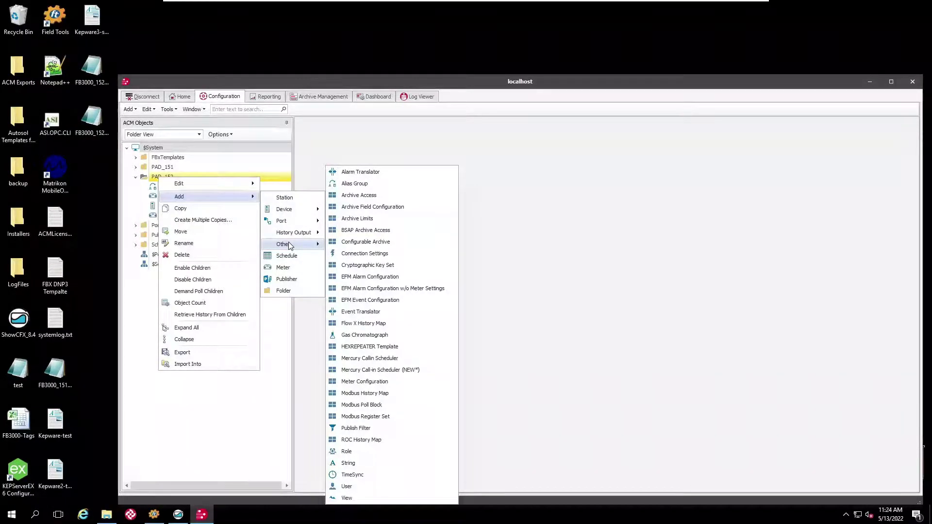
click(386, 302)
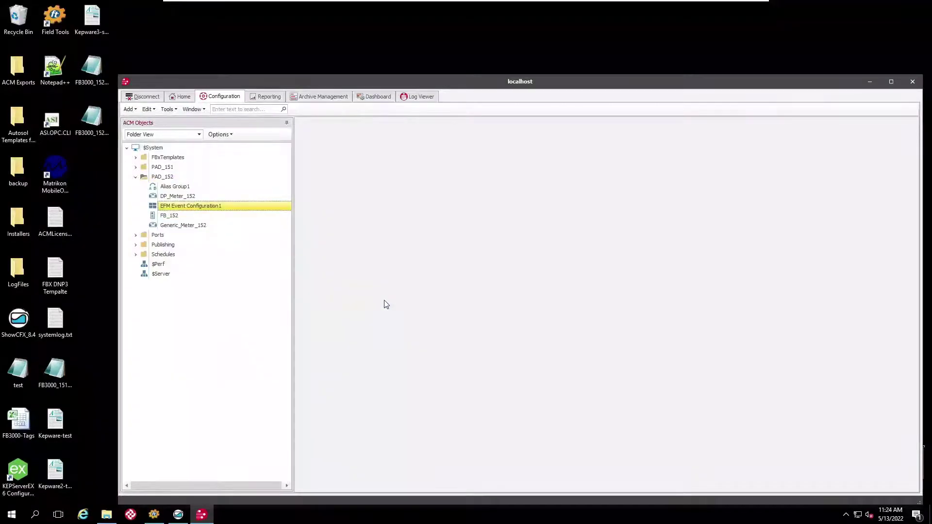
Rename the new event configuration to Event Map_152.
right_click(211, 209)
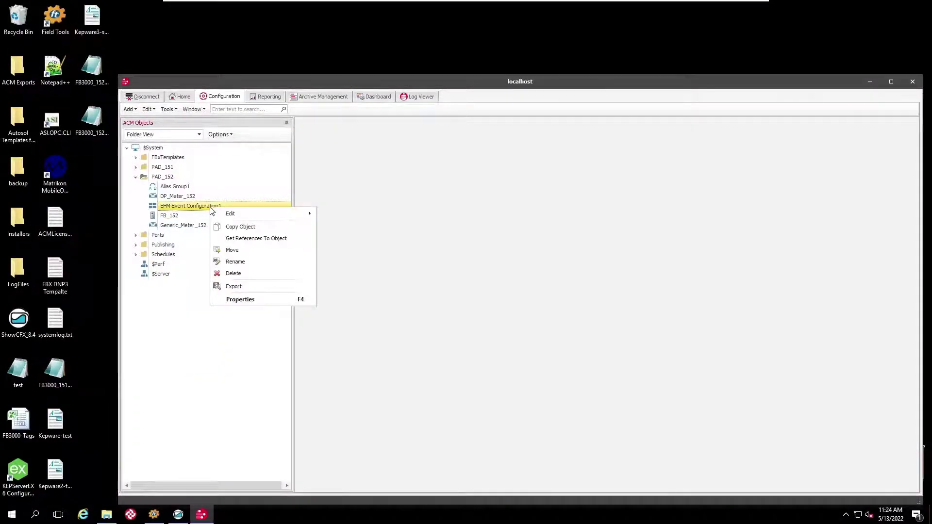
click(236, 262)
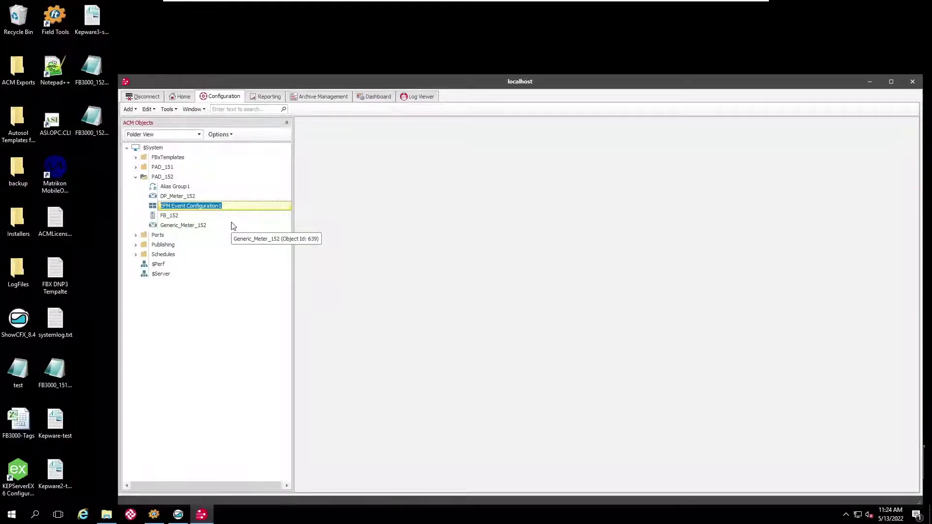
text(Eve)
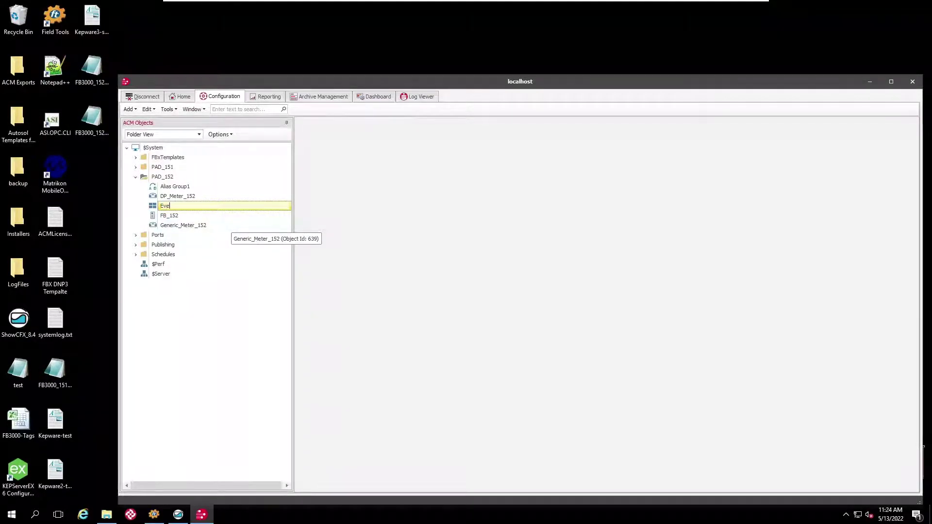
text(nt Map)
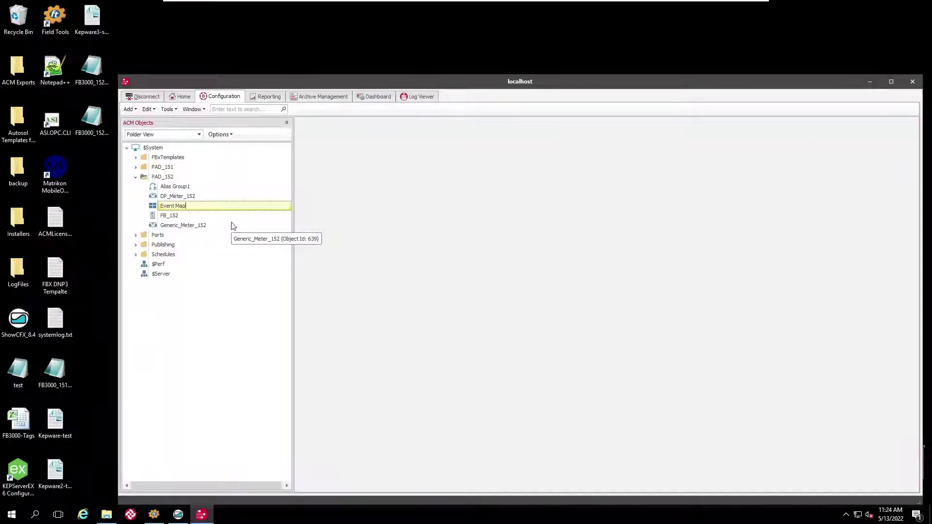
text(_152)
key(Return)
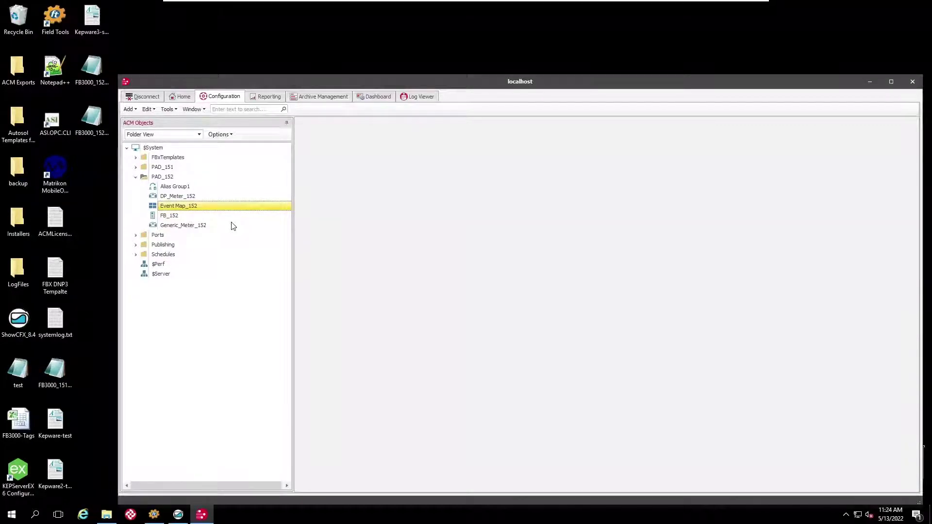
right_click(230, 209)
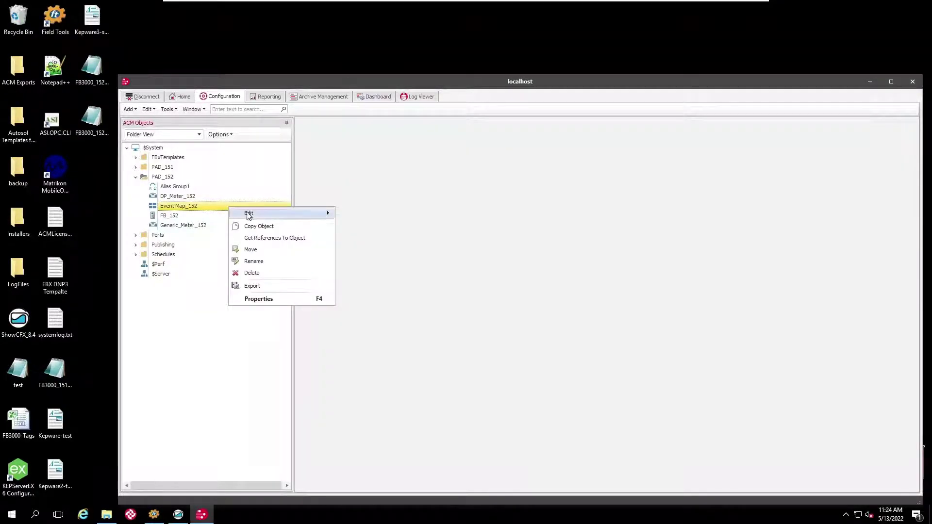
Open Event Map_152's configuration records in the tabular display.
mouse_move(246, 214)
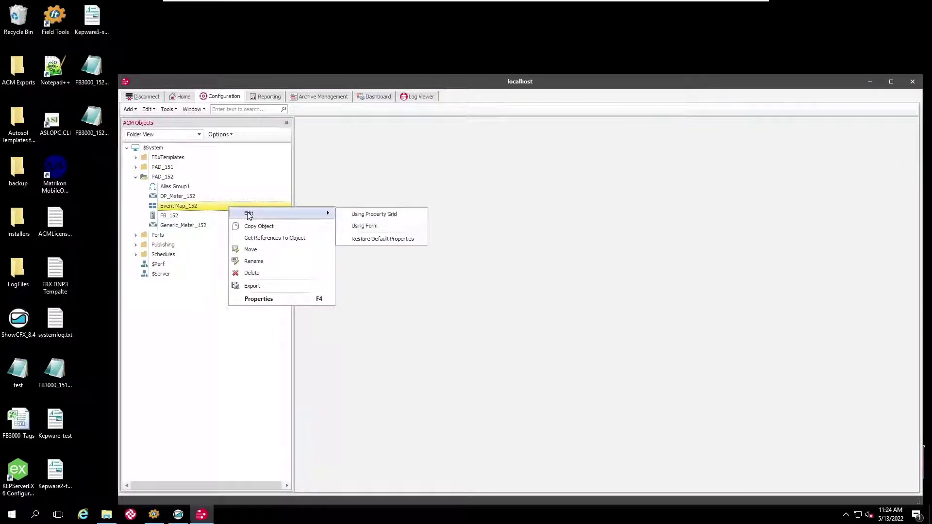
click(358, 226)
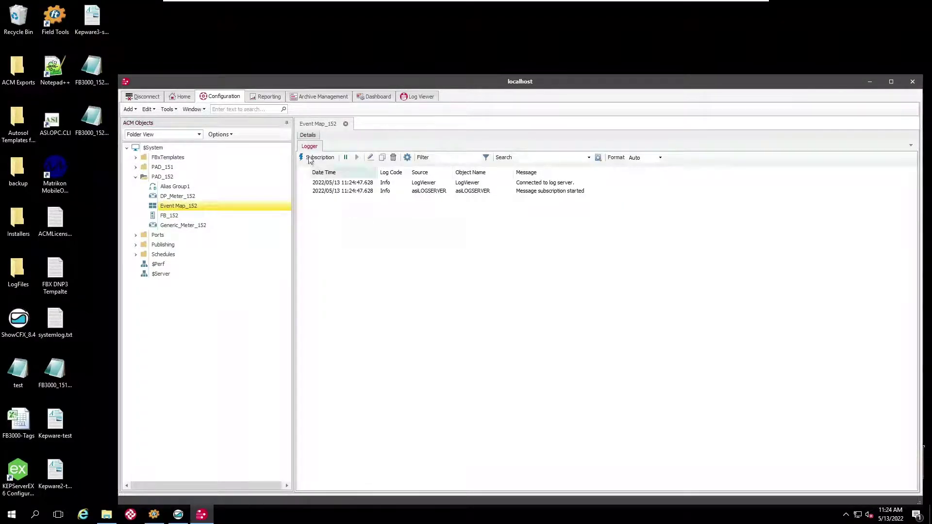
click(307, 136)
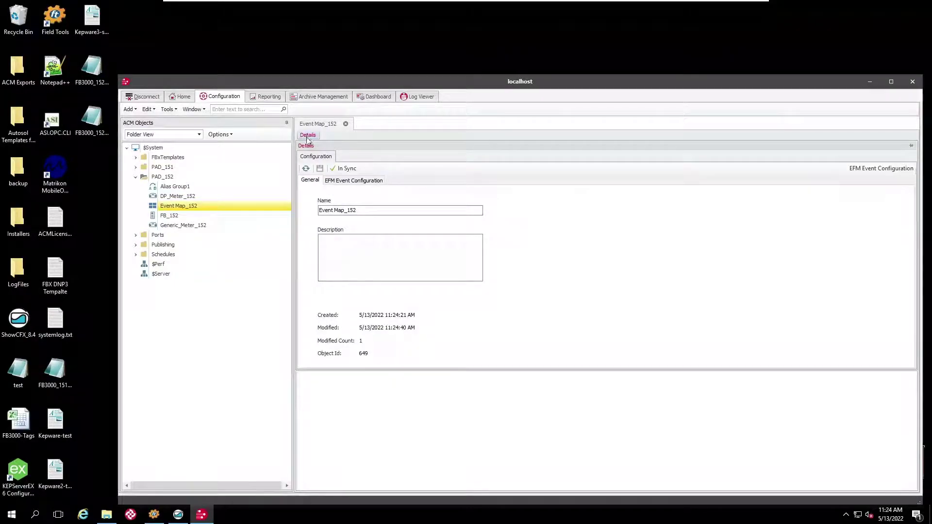
click(343, 180)
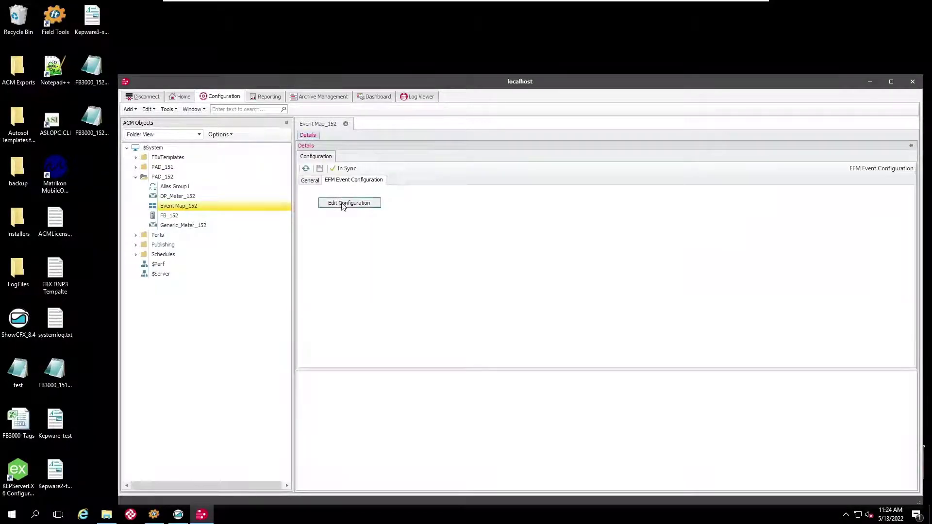
click(343, 204)
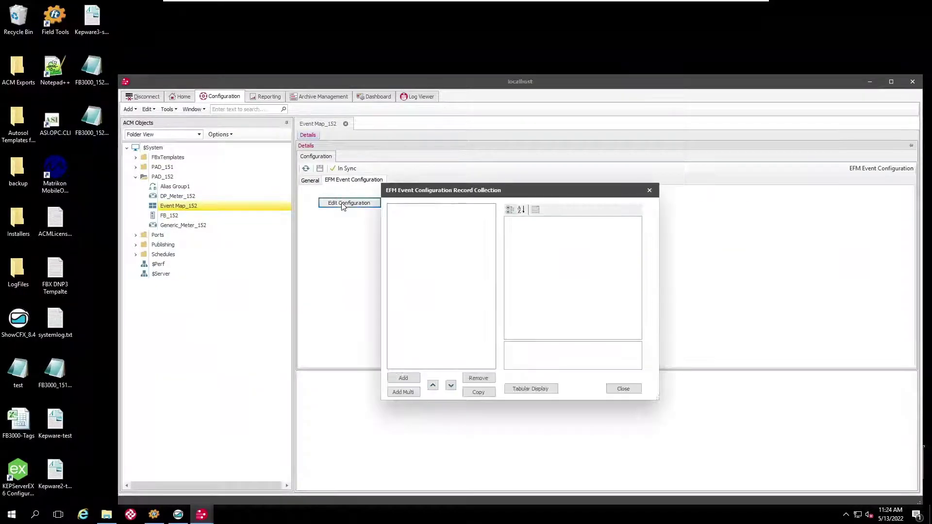
click(542, 394)
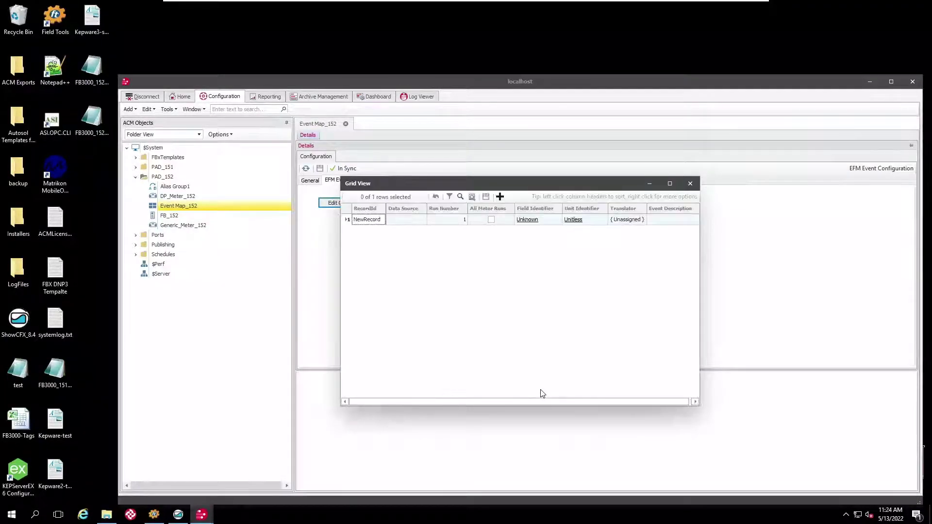
Add record Station1Alarm with data source Alarm_1801=M, save the table, and close the editor.
click(361, 223)
click(362, 222)
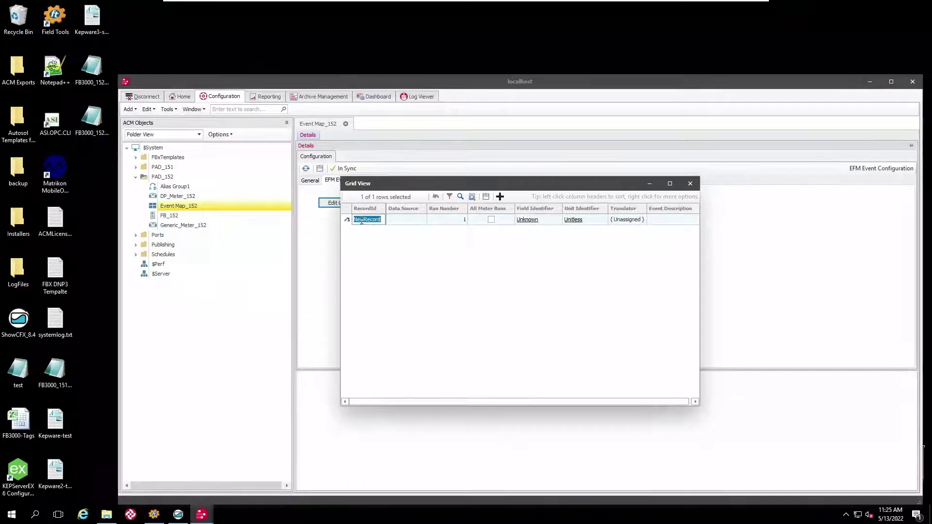
text(Statio)
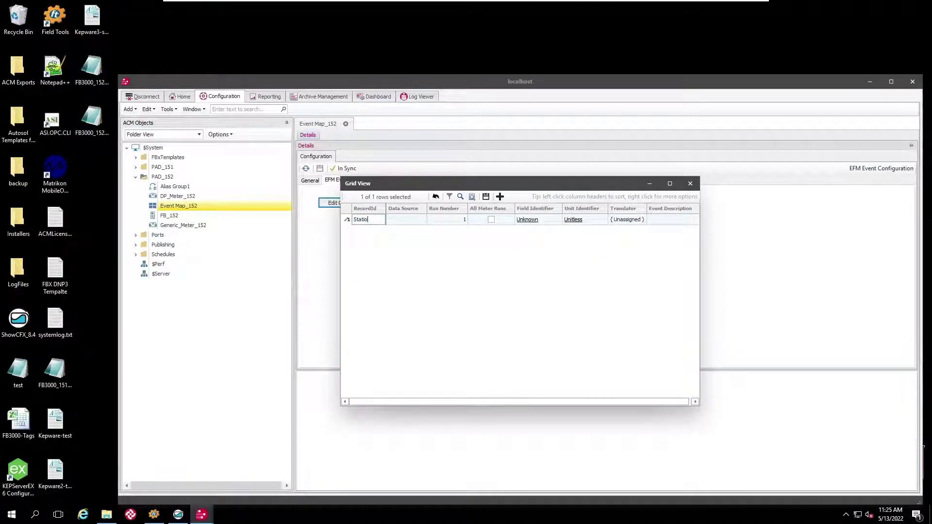
text(n1Alarm)
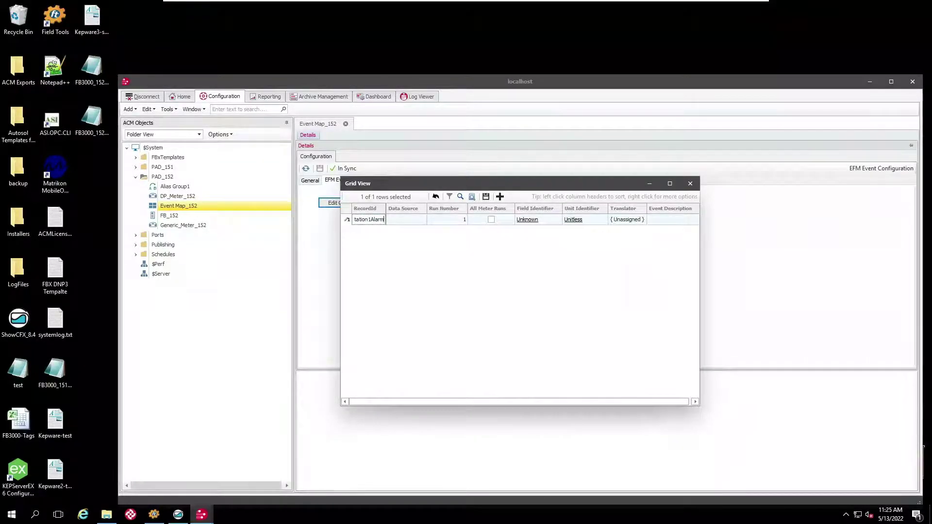
click(410, 223)
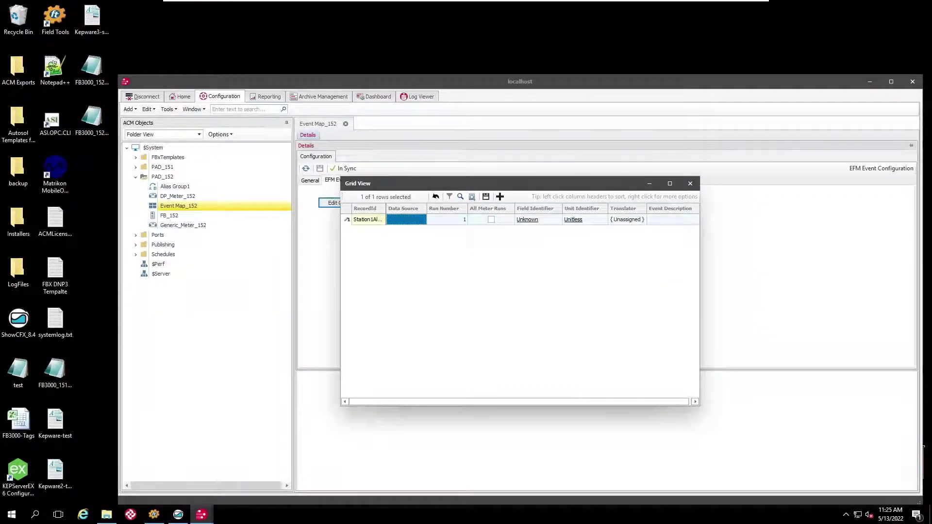
text(Alarm)
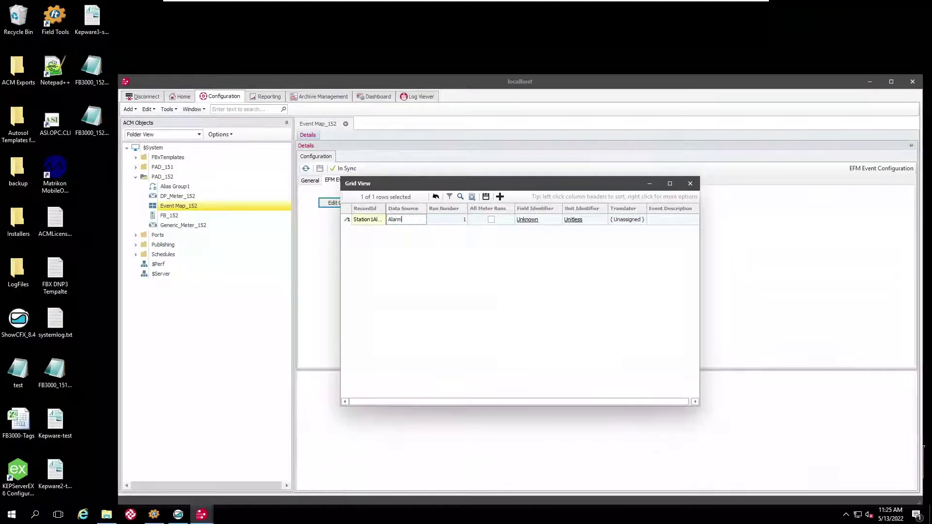
text(_1801=M)
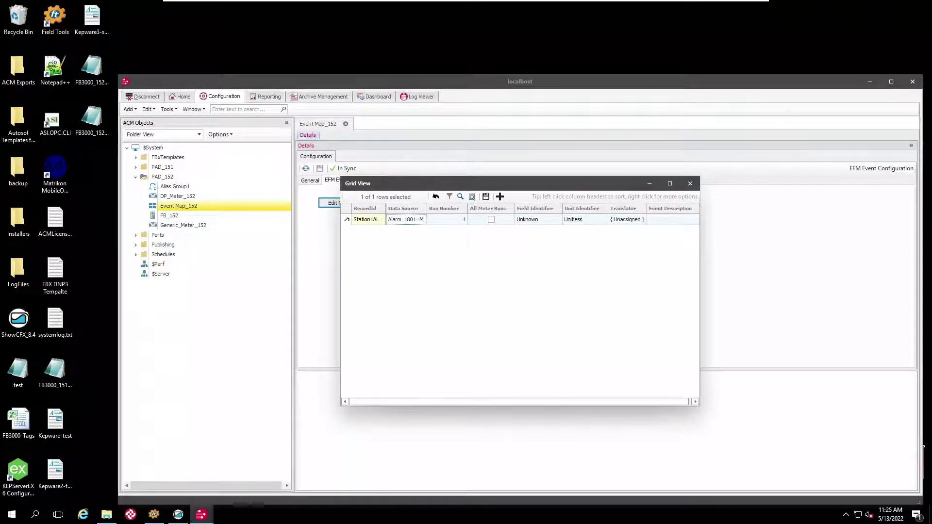
click(455, 222)
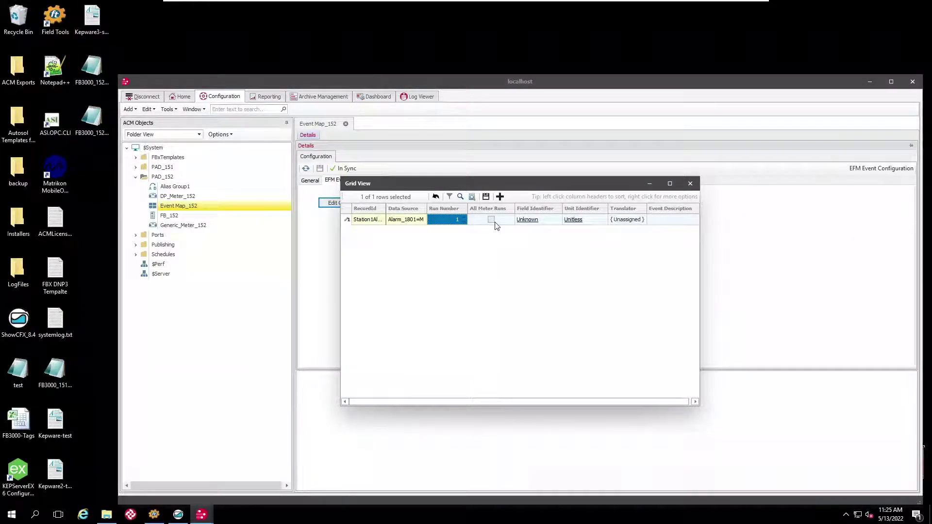
click(489, 199)
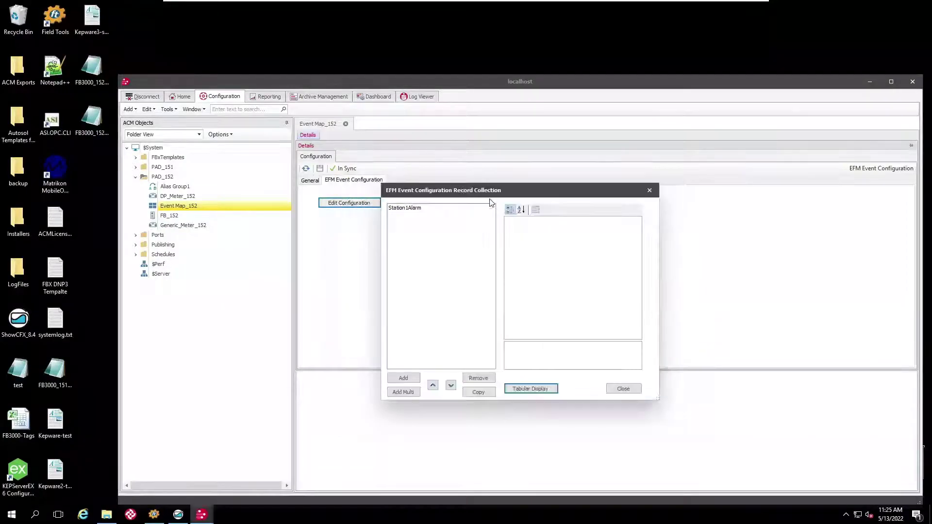
click(414, 211)
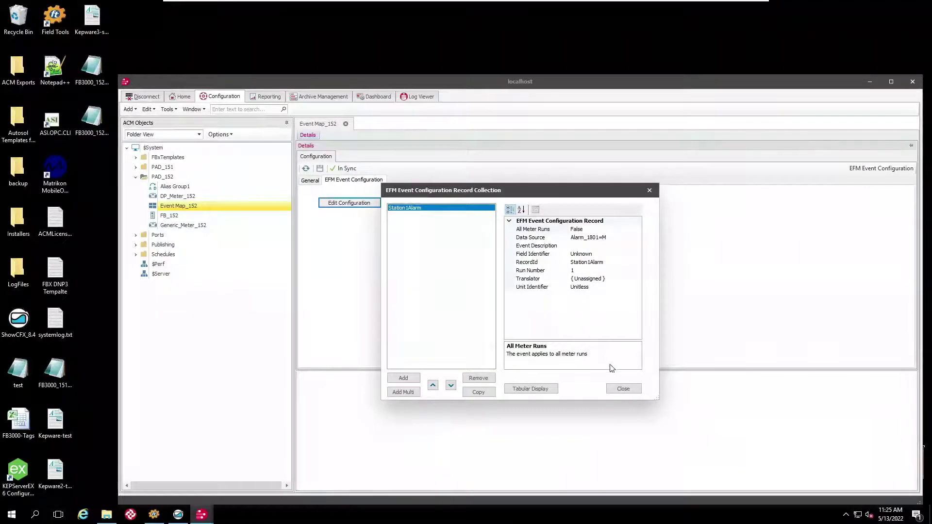
click(623, 390)
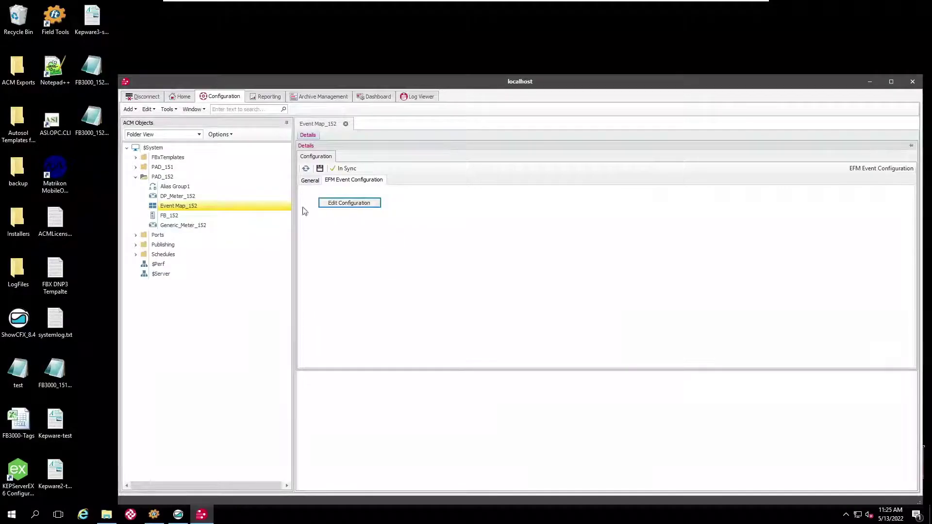
click(170, 217)
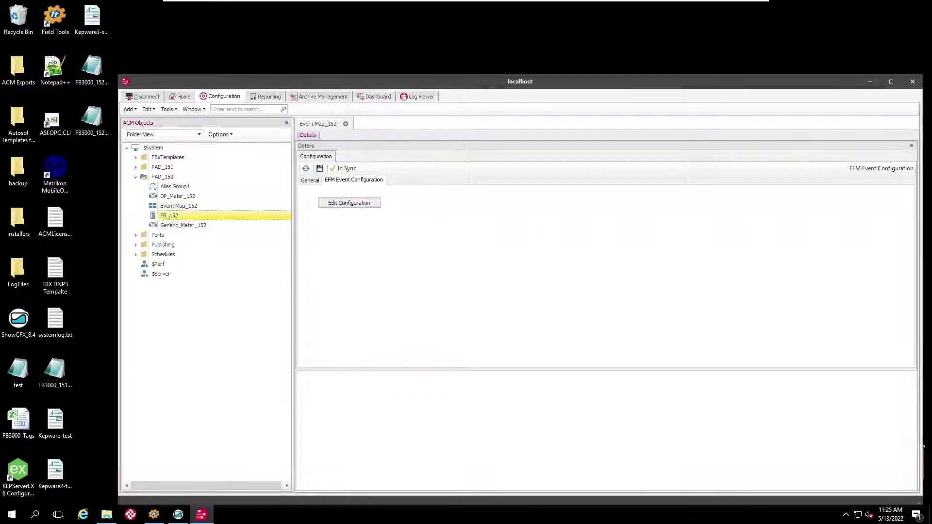
In FB_152's Archive Settings, set the event map to Event Map_152 and apply it to the server.
right_click(169, 219)
mouse_move(200, 227)
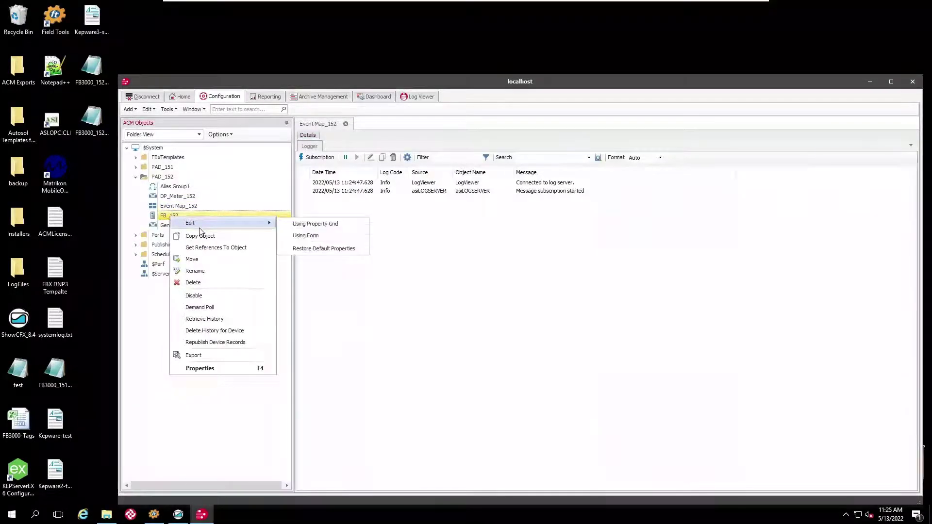
click(308, 235)
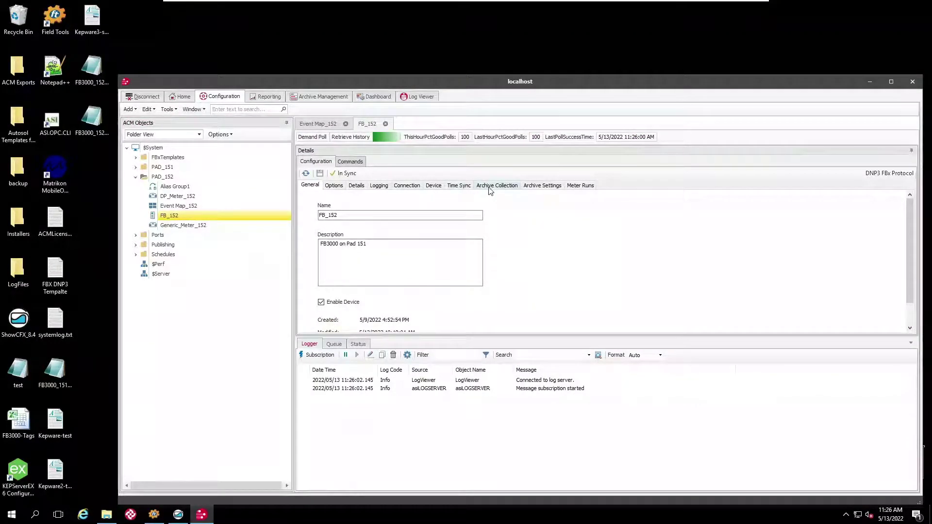
click(531, 188)
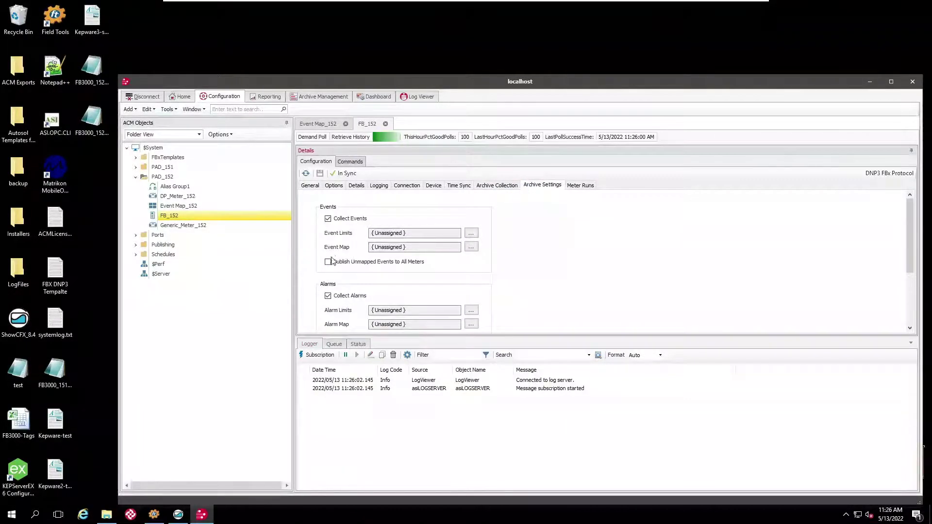
click(469, 248)
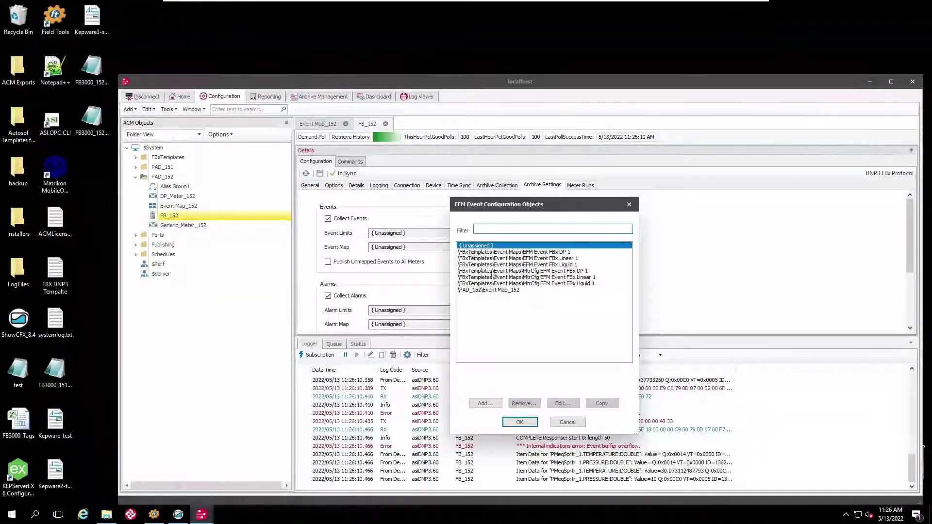
click(508, 290)
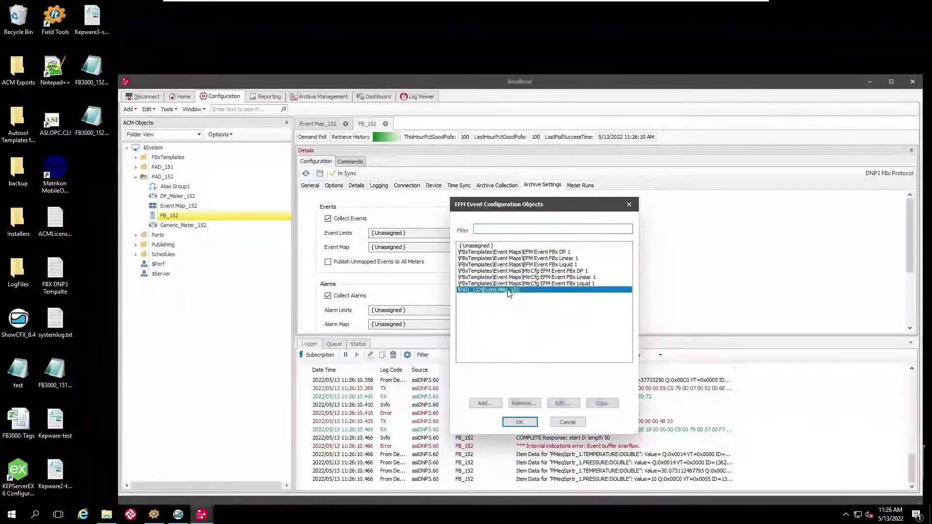
click(520, 422)
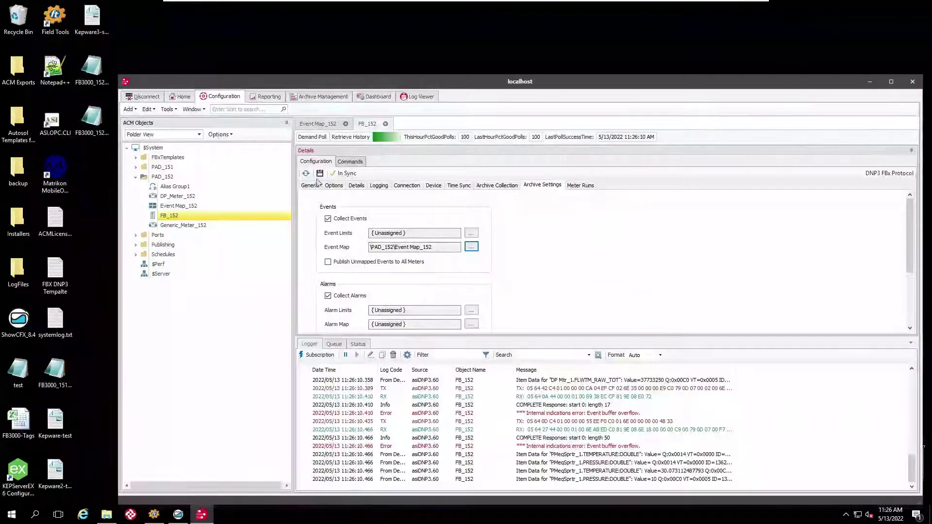
click(319, 176)
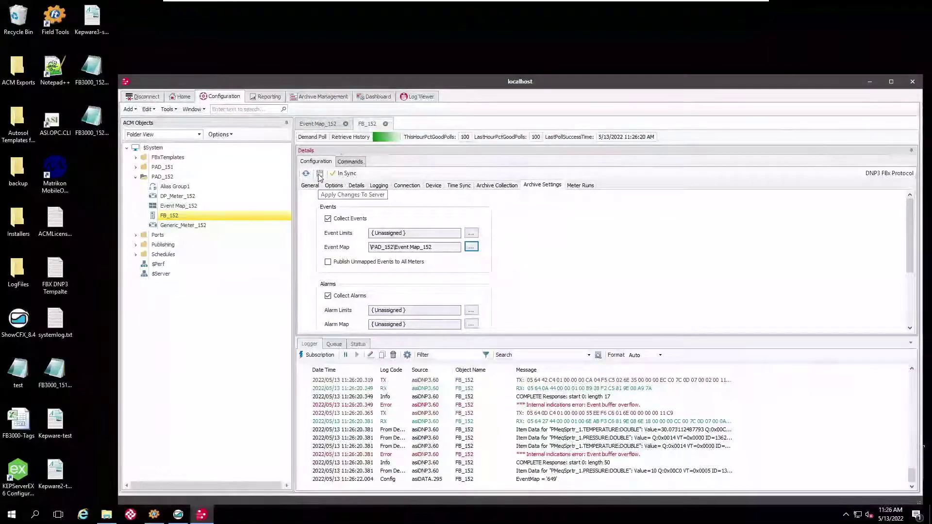
Close the FB_152 and Event Map_152 tabs, saving Event Map_152, and bring up ShowCFX.
click(385, 124)
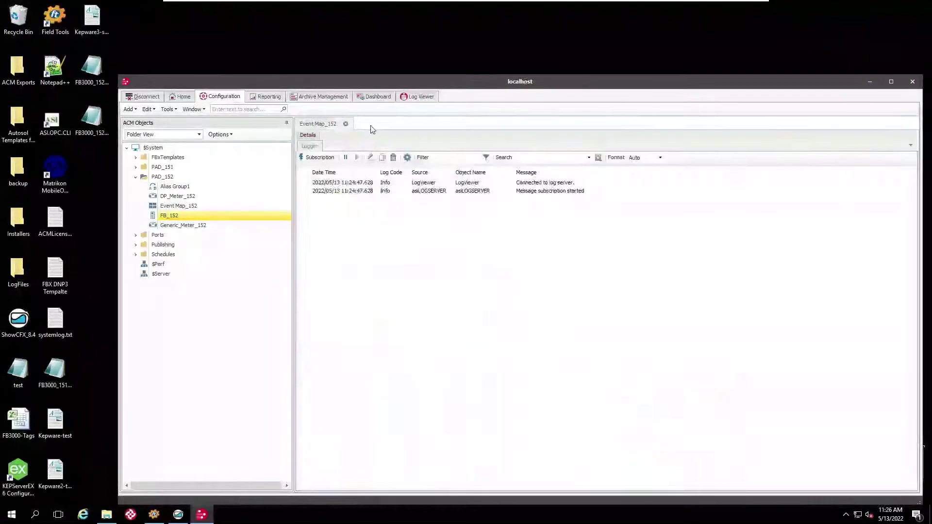
click(346, 124)
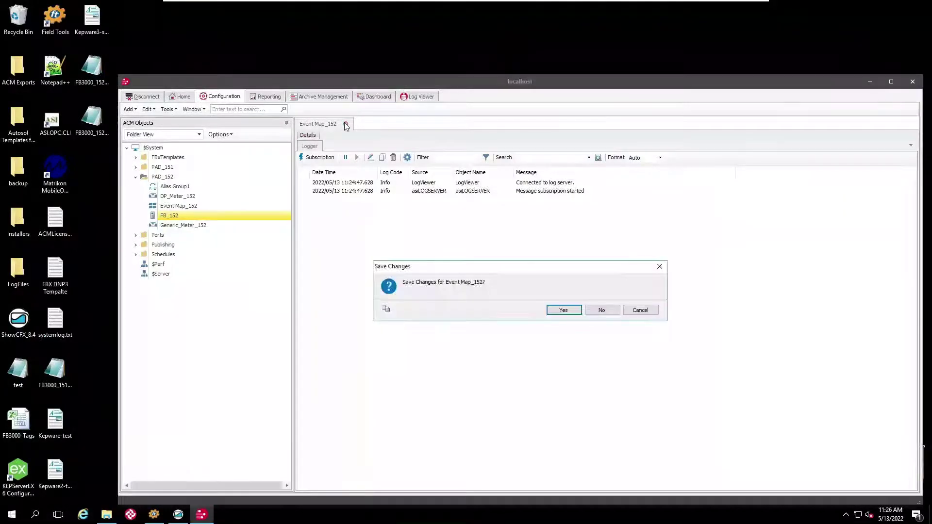
click(559, 312)
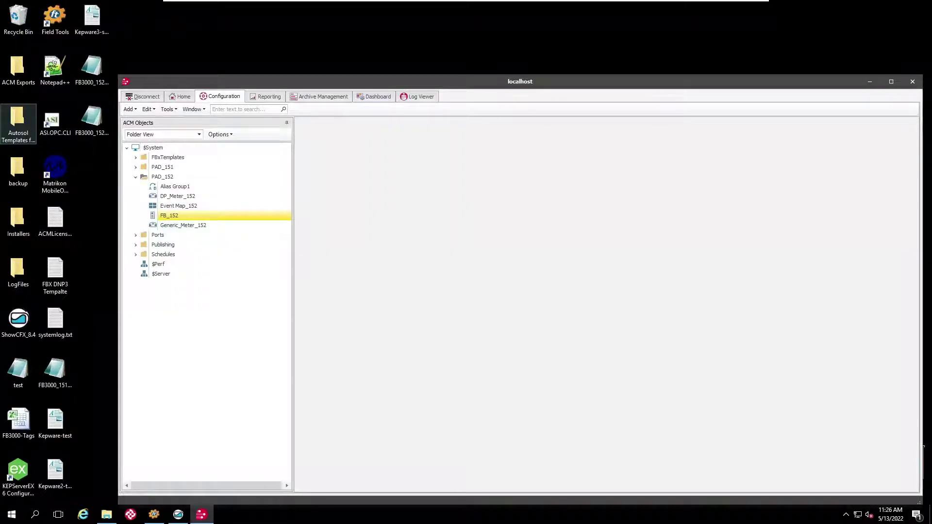
mouse_move(178, 514)
click(159, 454)
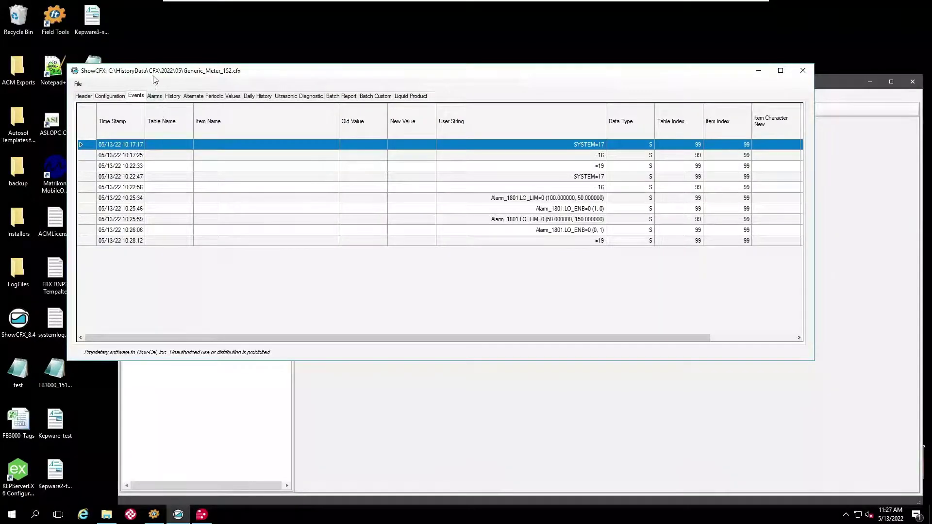
Show the Generic_Meter_152.cfx alarm records, with Station_1.SVOL_RATE Off and Low entries.
click(155, 97)
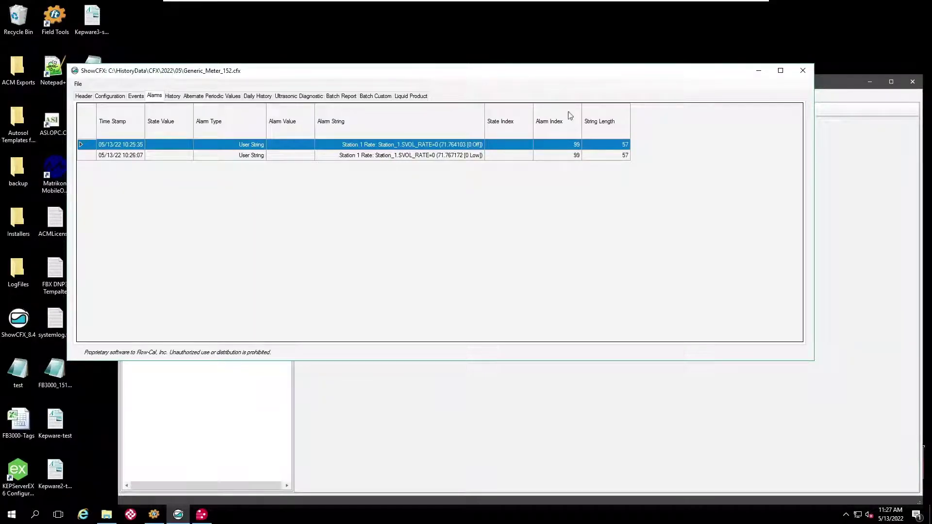
Back in ACM, reopen FB_152's Archive Settings and list the available FBxTemplates alarm maps.
click(761, 70)
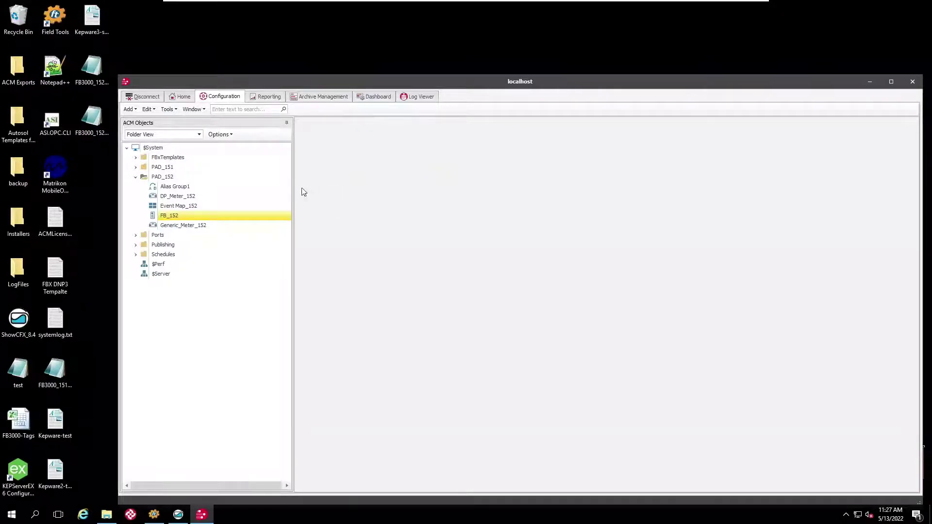
right_click(173, 218)
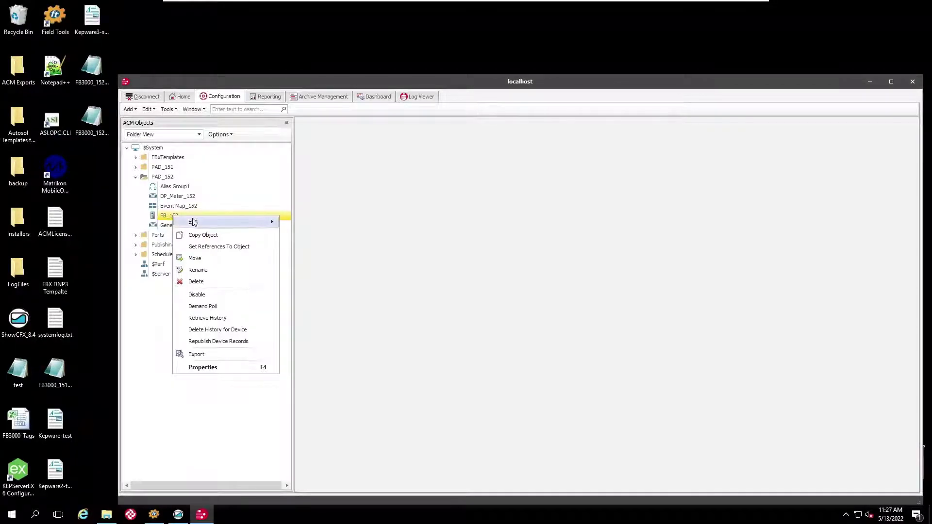
mouse_move(194, 222)
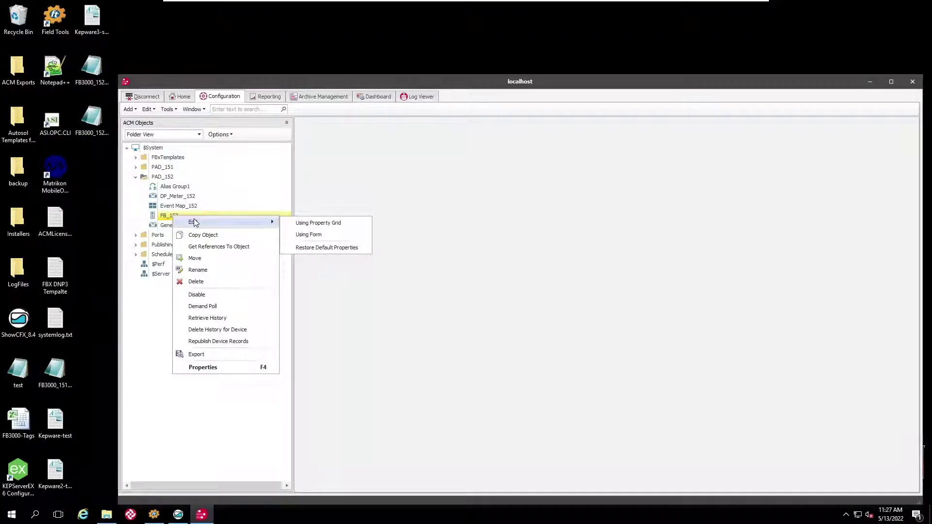
click(316, 235)
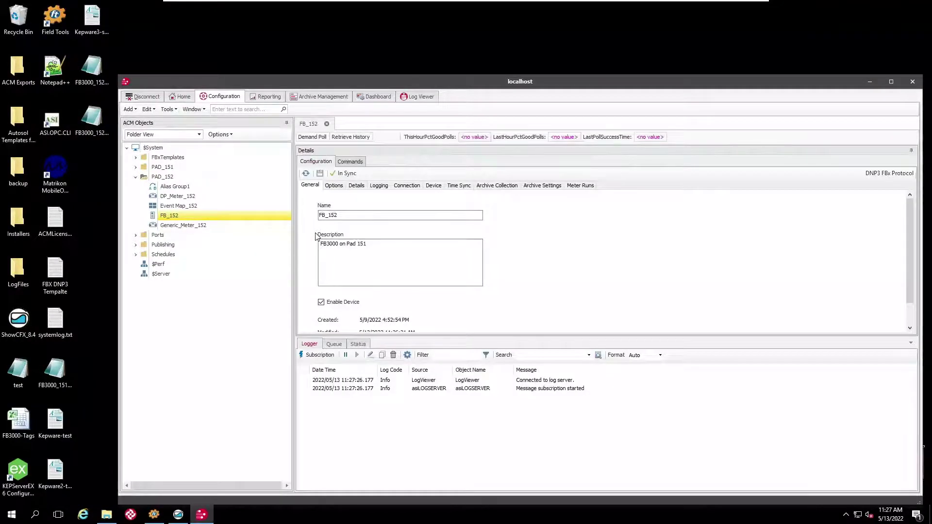
click(497, 185)
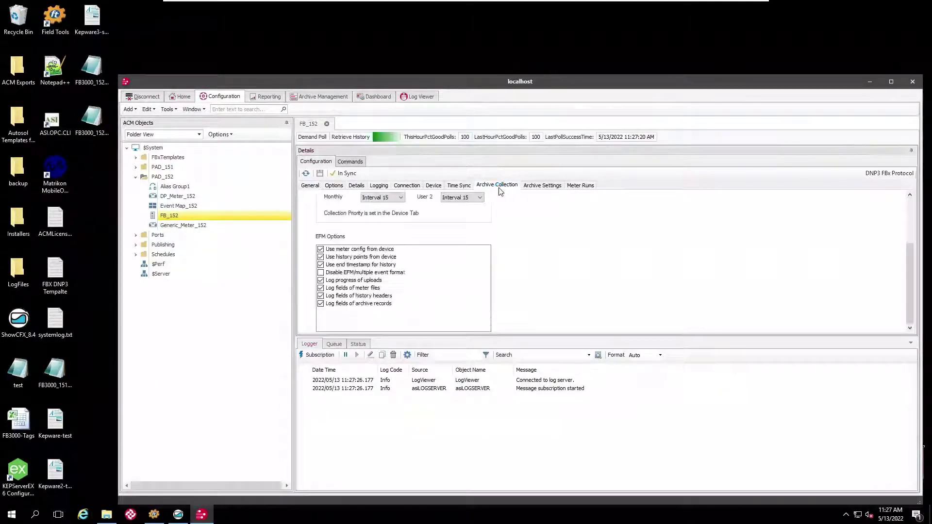
click(542, 187)
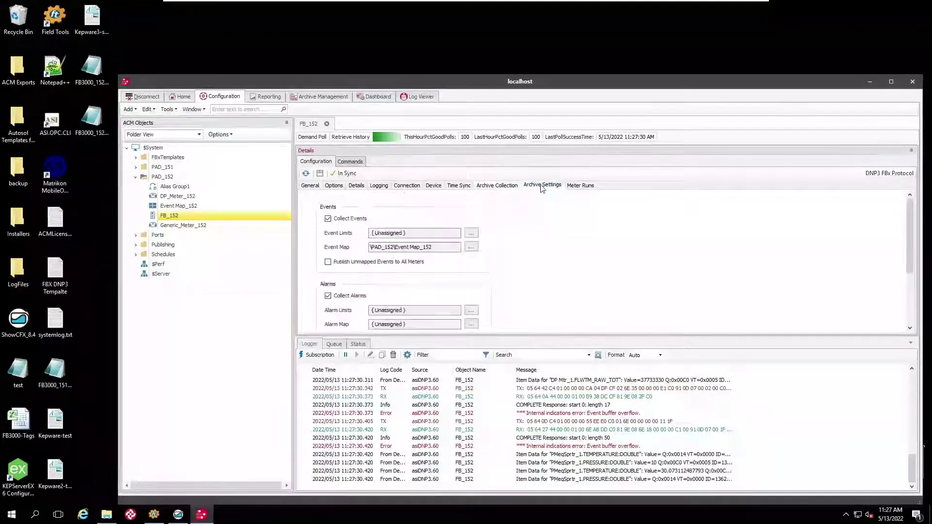
scroll(510, 258, down, 2)
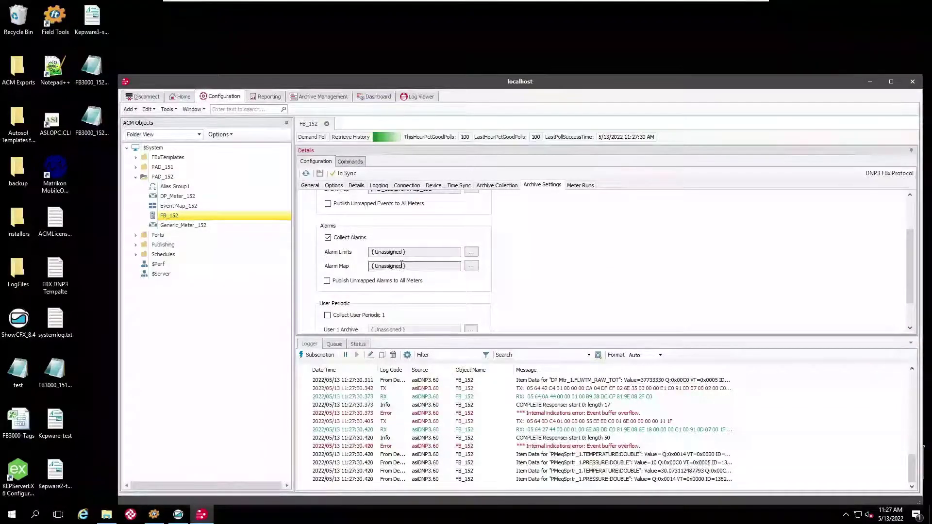
click(471, 266)
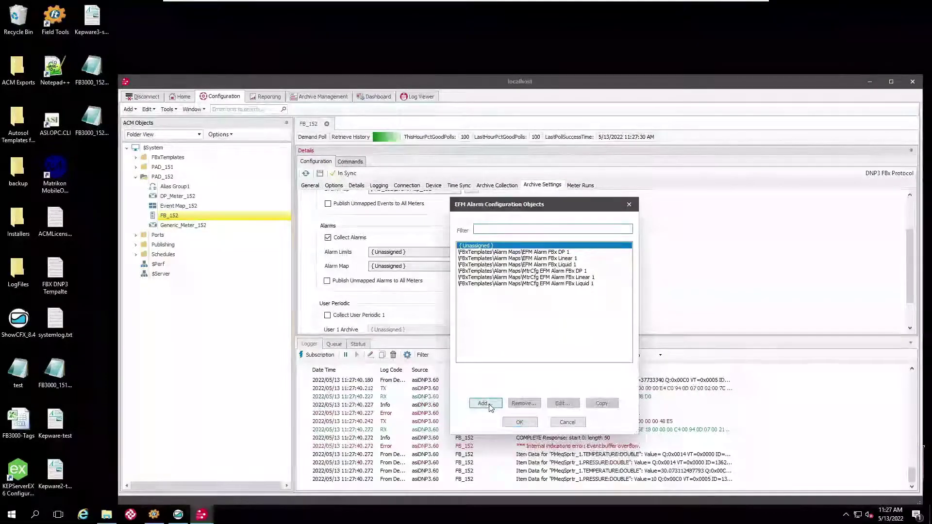
Add a PAD_152 alarm map named 'Alarm Map 152' and open its empty record editor.
click(483, 403)
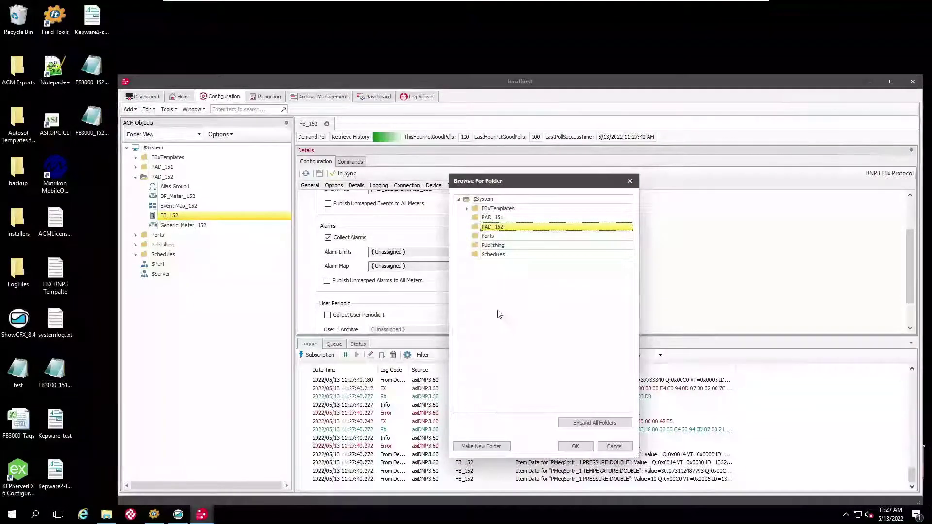
click(575, 447)
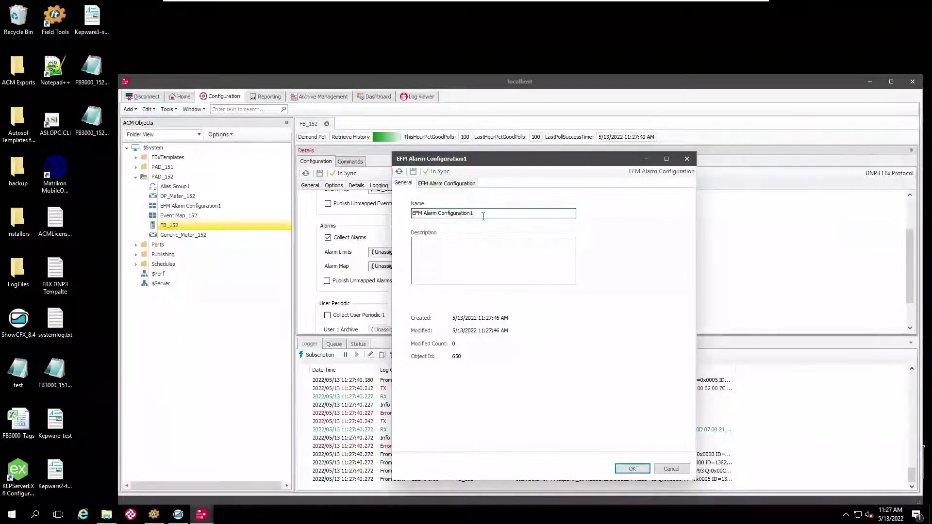
drag(478, 215, 411, 214)
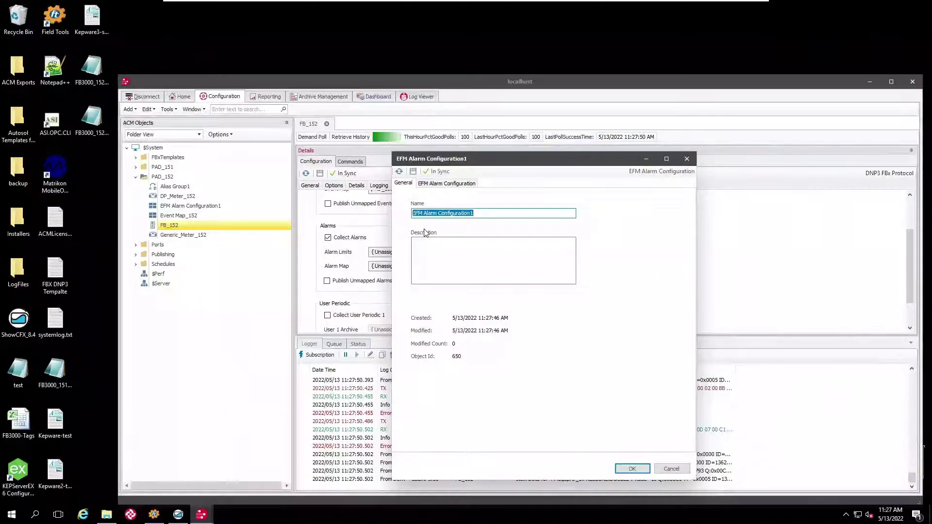
text(Alarm)
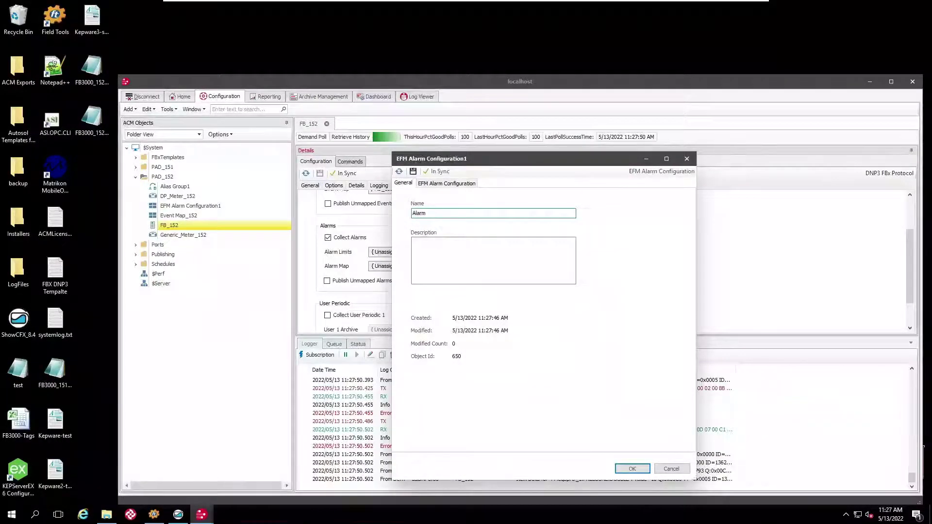
text( Map )
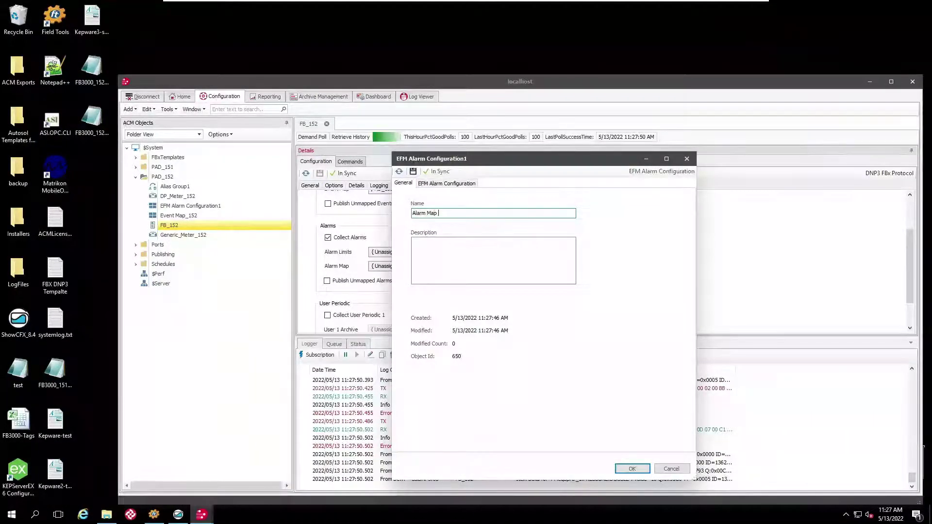
text(152)
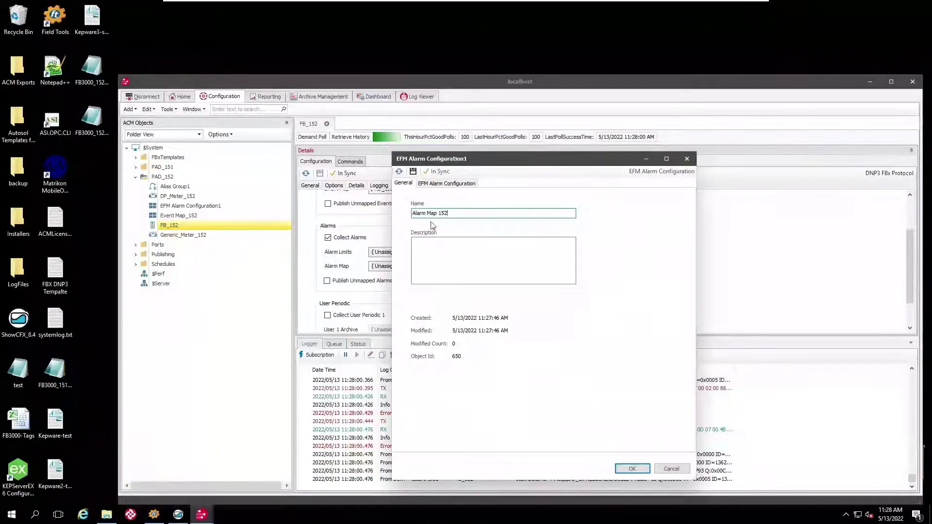
click(437, 184)
click(432, 205)
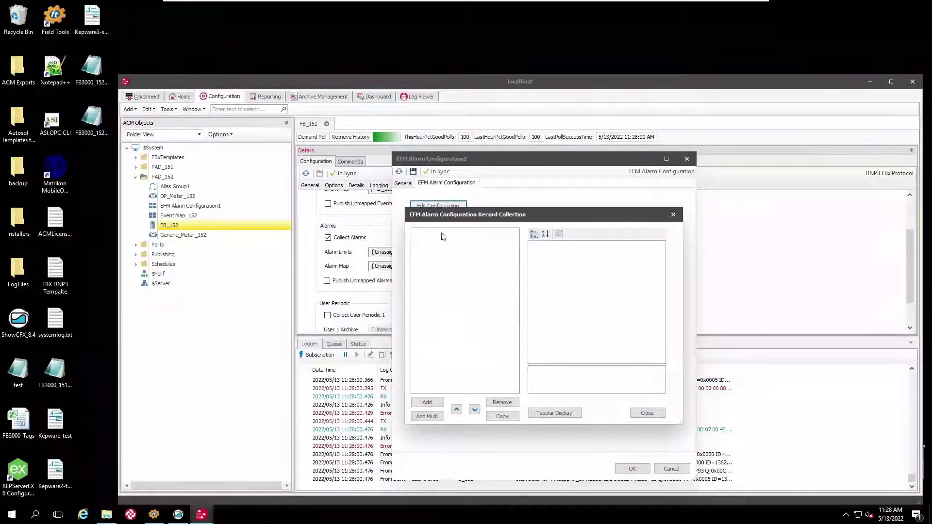
In the tabular editor, add record Station1 with Data Source Station_1=M, save, and close the editor.
click(556, 413)
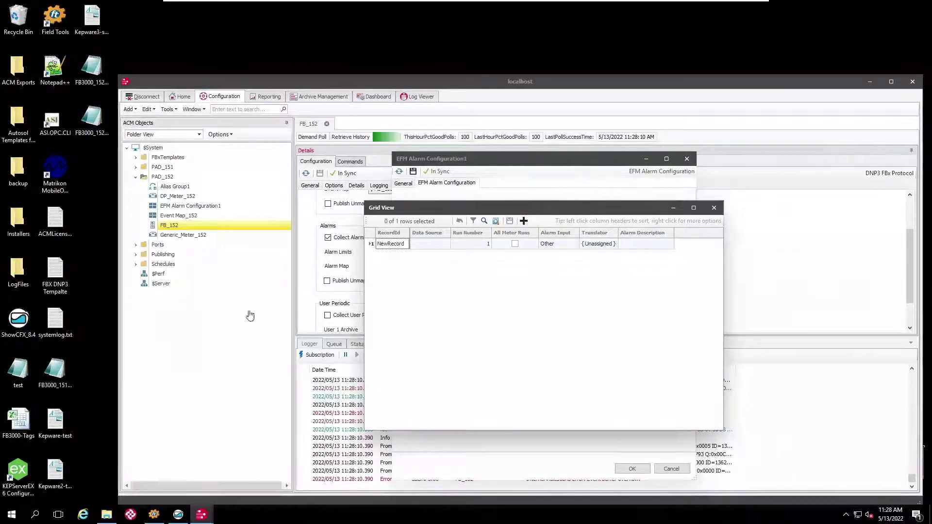
click(387, 247)
click(386, 245)
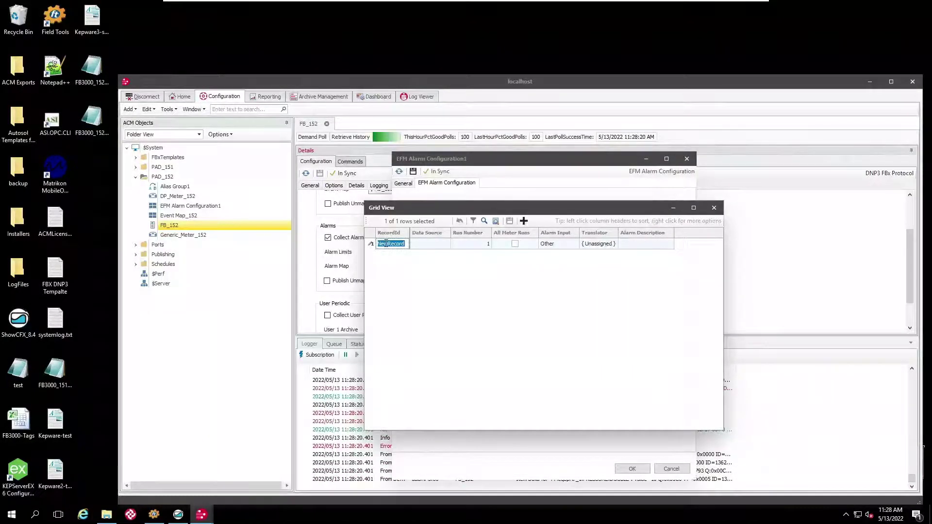
text(5tatio)
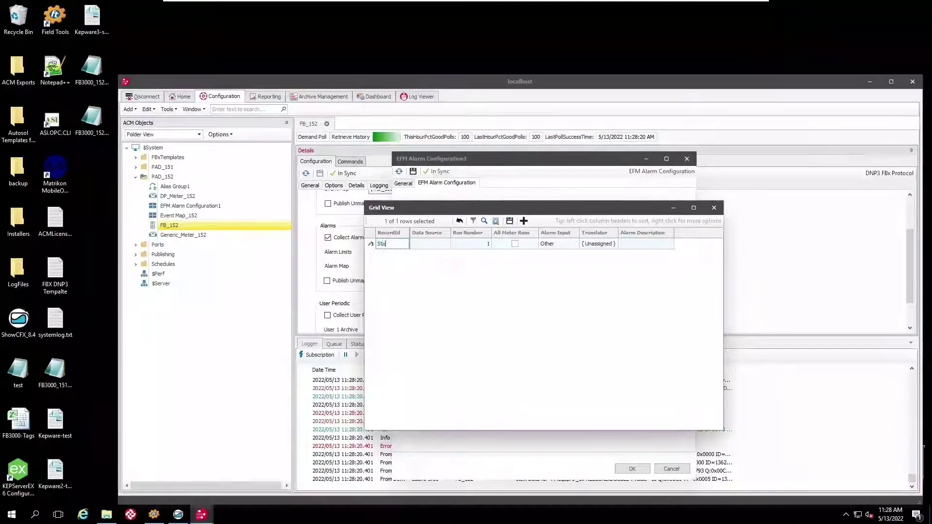
text(n1)
click(422, 245)
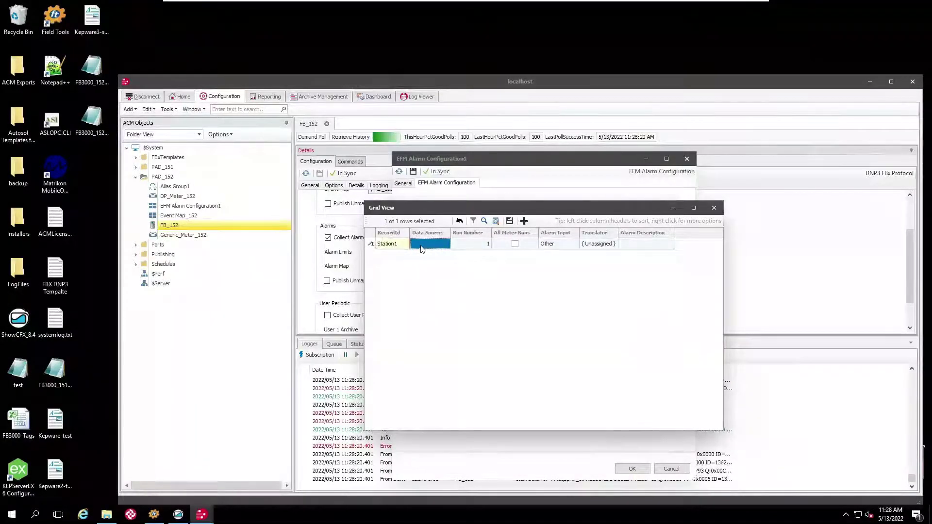
click(422, 245)
text(Stat)
text(ion)
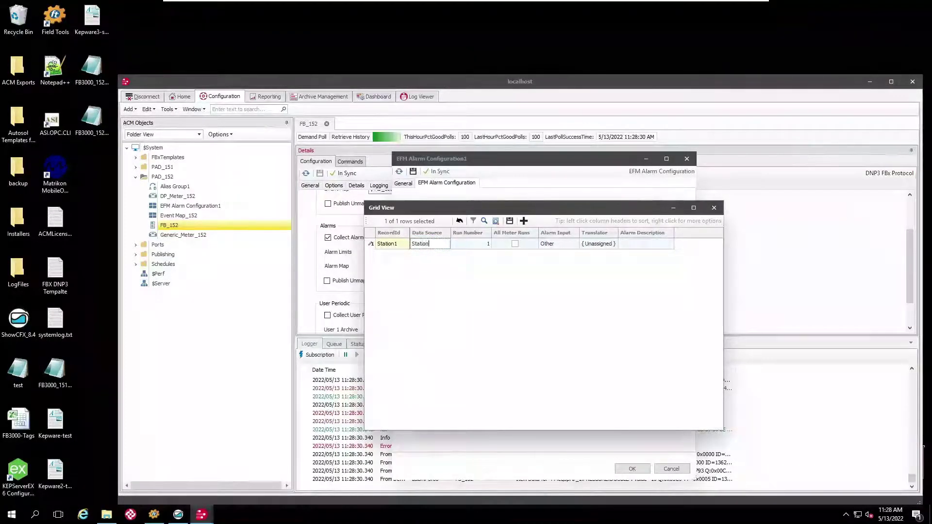
text(_1=M)
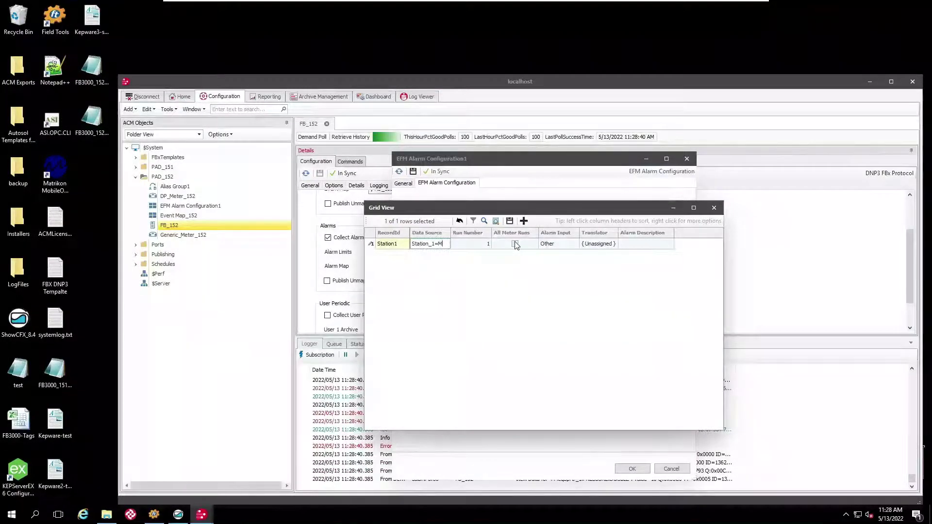
click(510, 223)
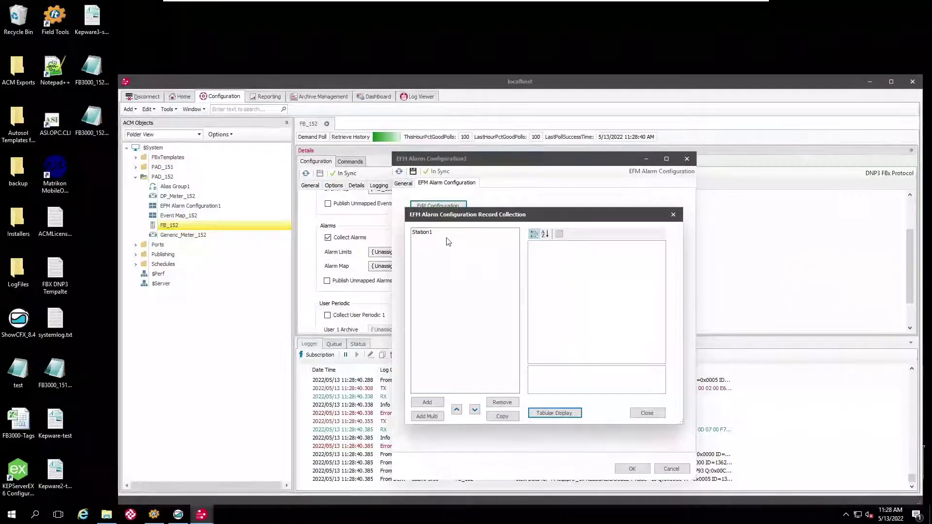
click(421, 233)
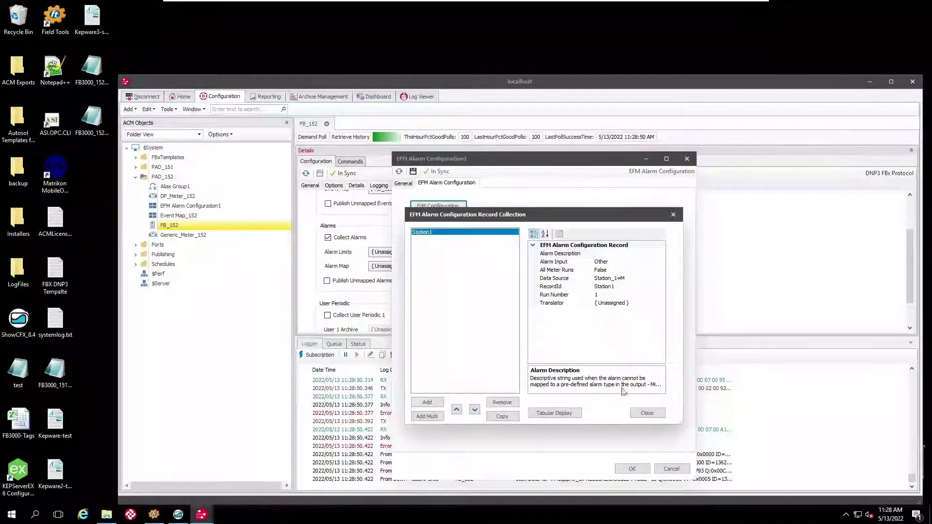
click(641, 414)
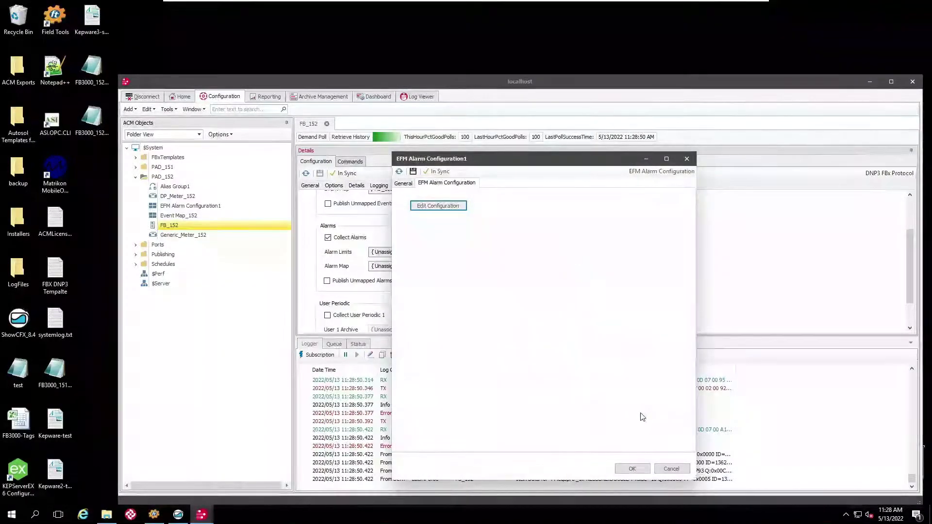
Save Alarm Map 152, assign \PAD_152\Alarm Map 152 to FB_152, apply to server, and close FB_152.
click(628, 473)
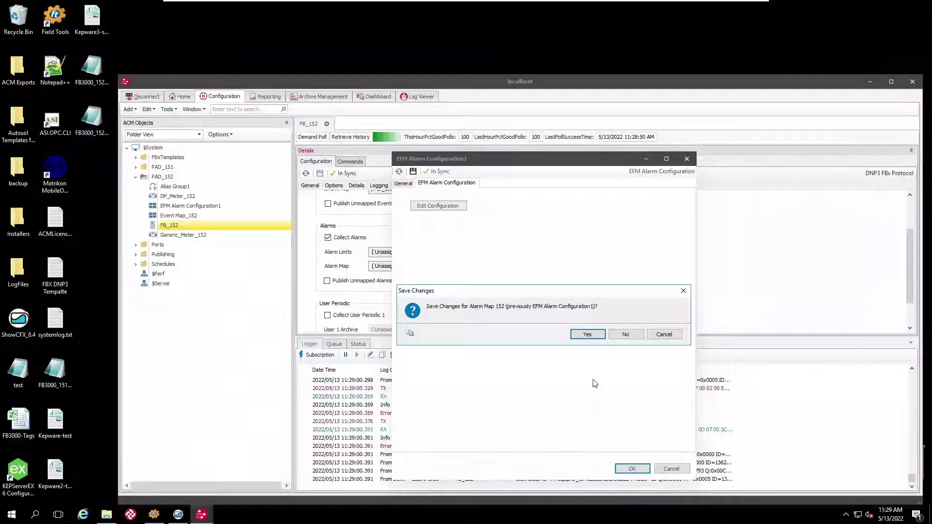
click(587, 335)
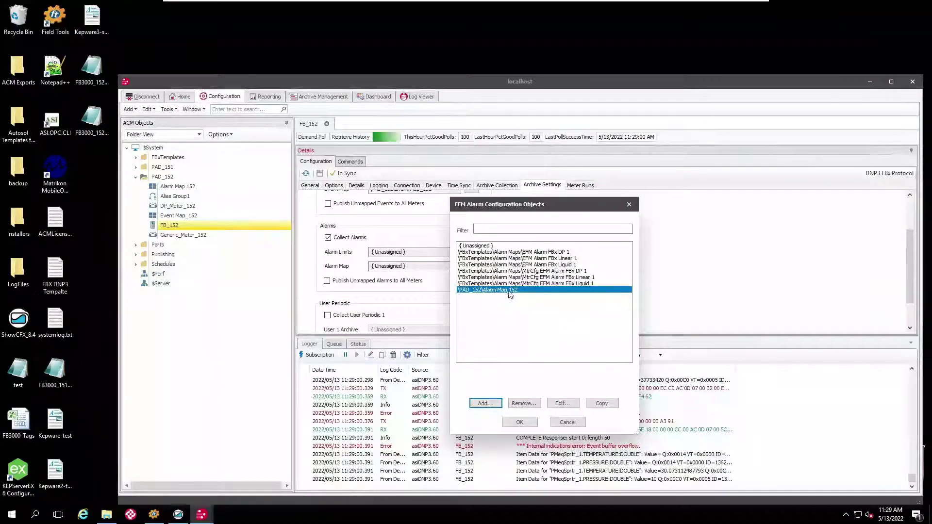
click(526, 423)
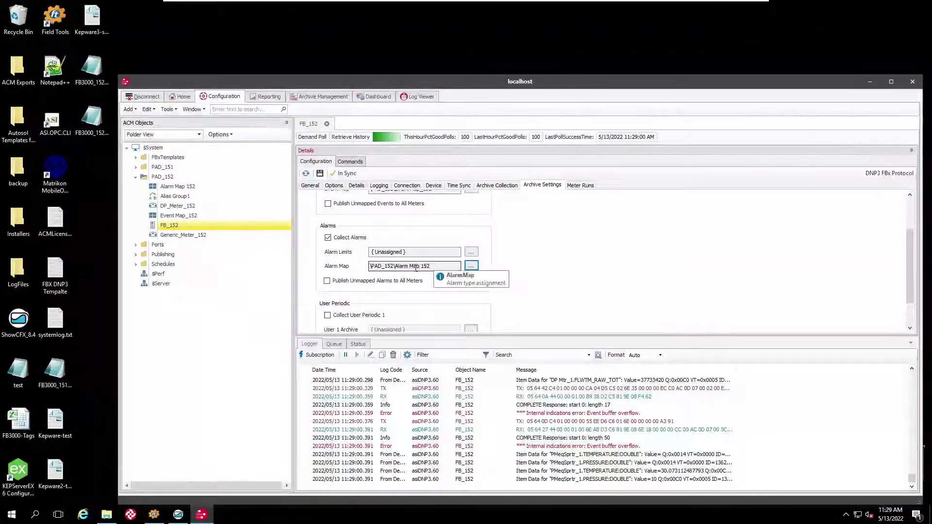
click(320, 174)
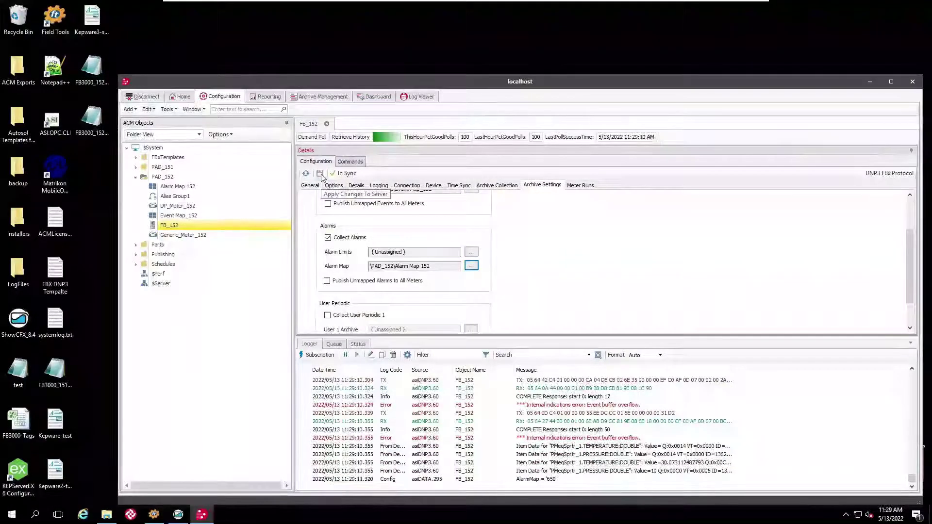
click(326, 124)
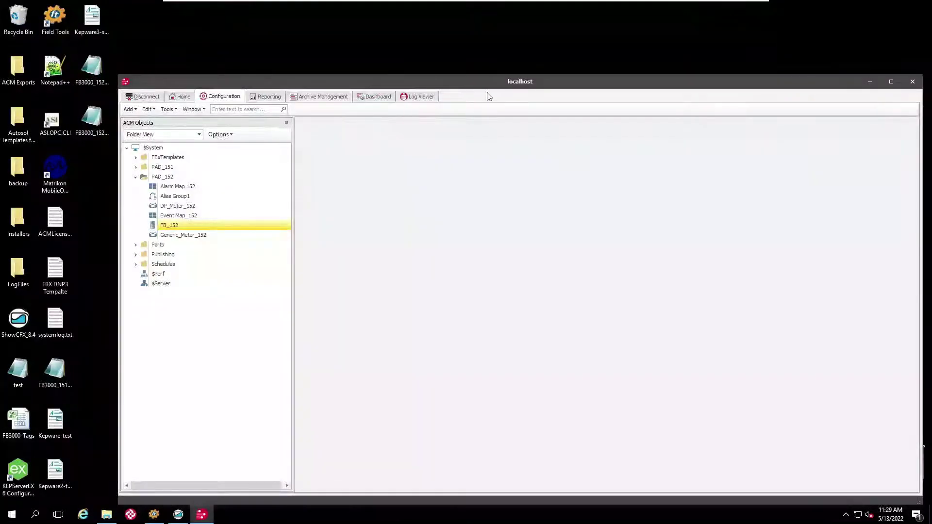
Close ACM and sign on to FB3000_152 from Field Tools with the device username and password.
click(914, 85)
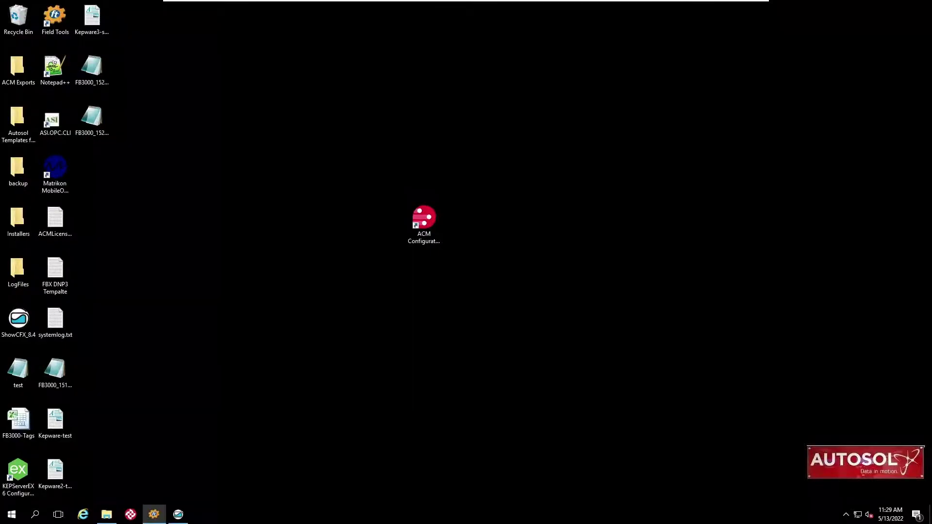
click(153, 516)
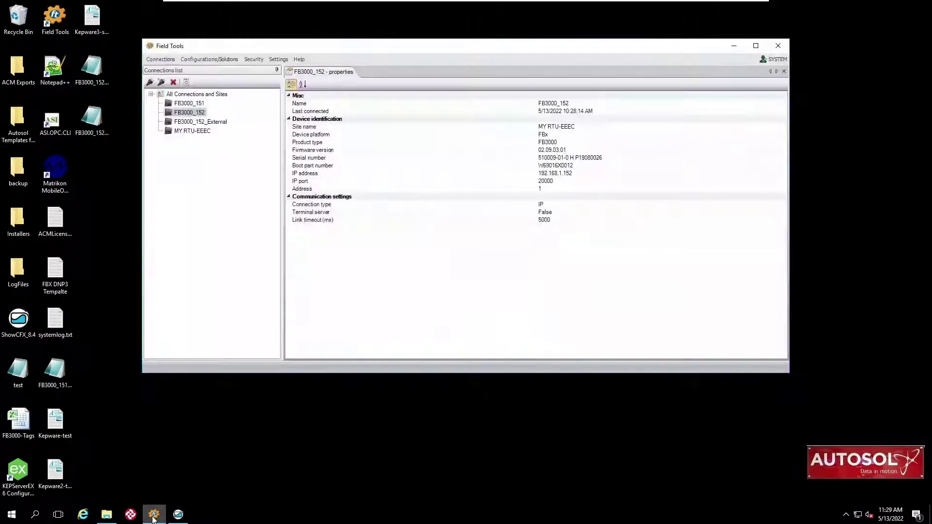
right_click(197, 114)
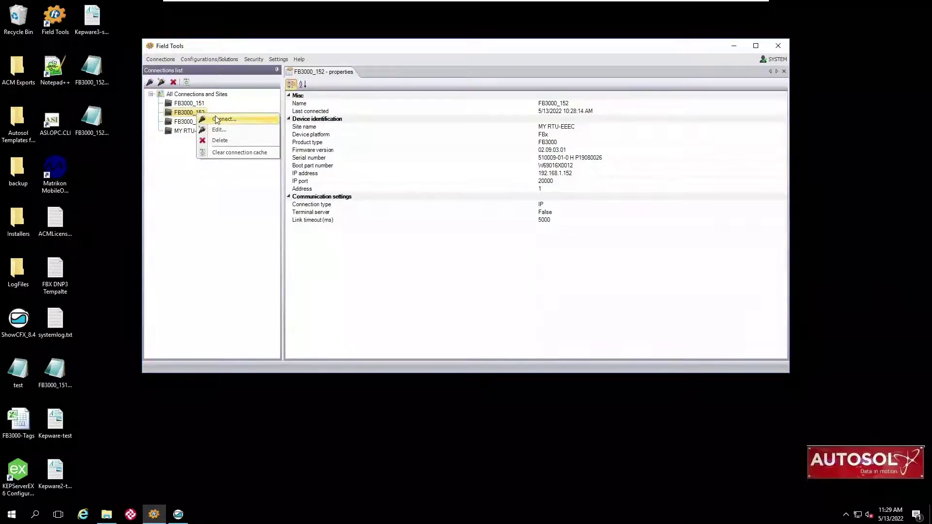
click(216, 119)
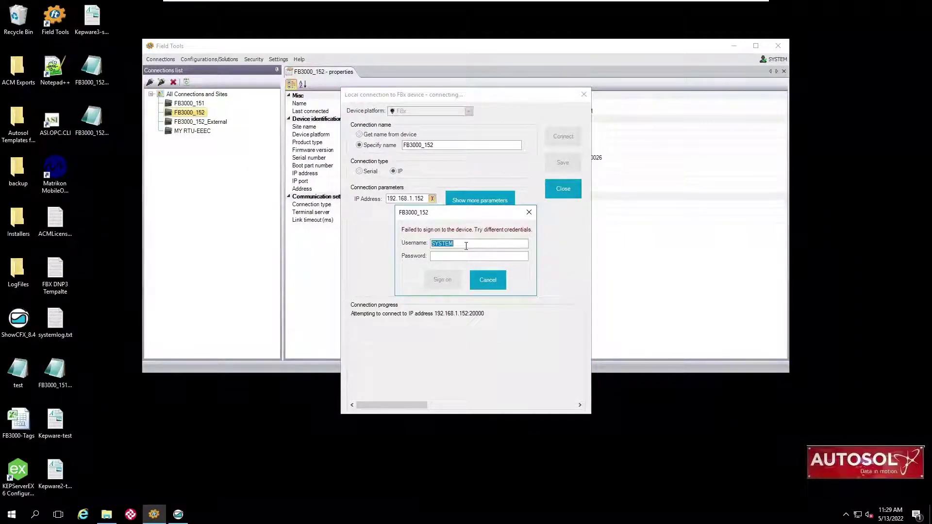
text(admin)
key(Tab)
text(●●●●●)
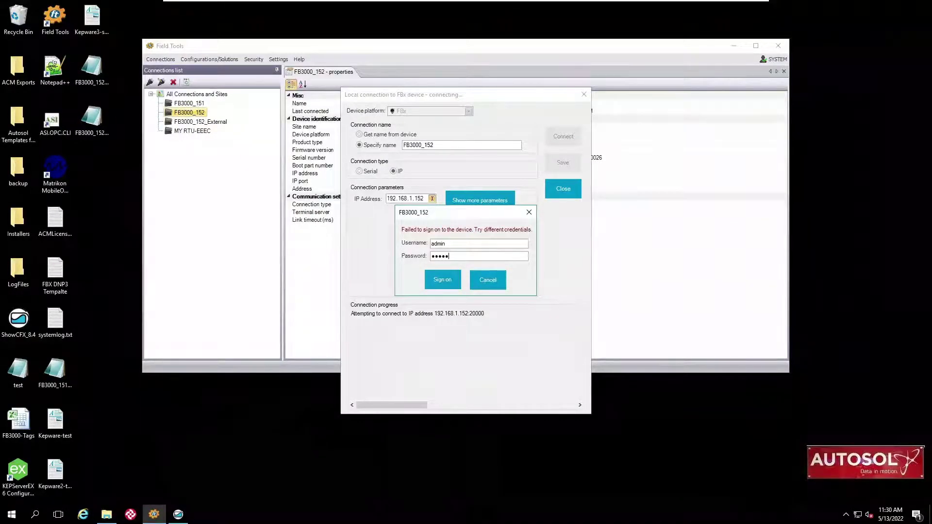
click(444, 280)
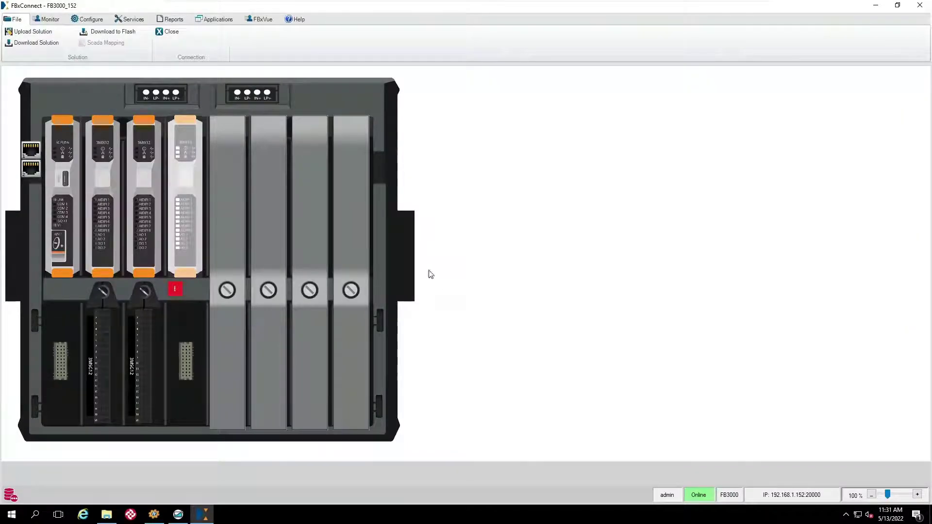
Go to the Station configuration and its flow alarm object Alarm_1801.
click(92, 20)
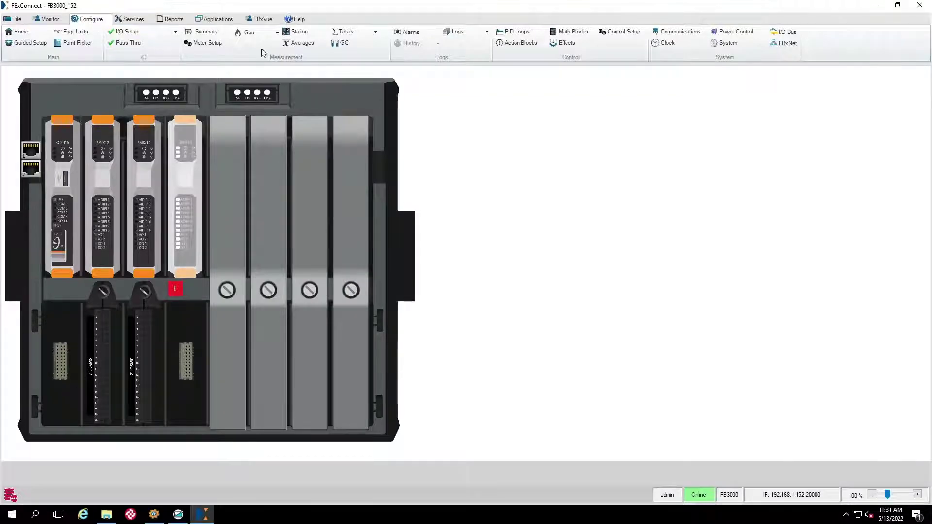
click(305, 33)
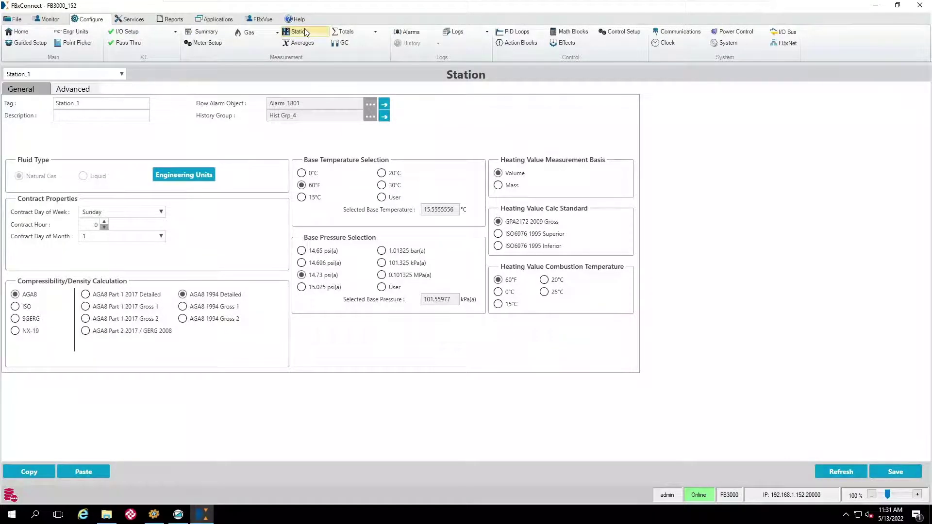
click(382, 105)
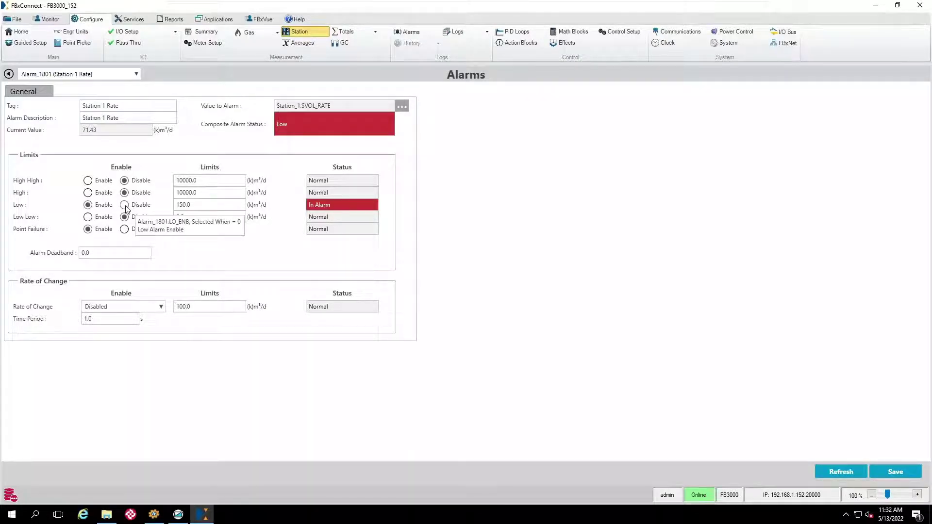
Disable Alarm_1801's Low alarm and save a Low limit of 60.0.
click(125, 205)
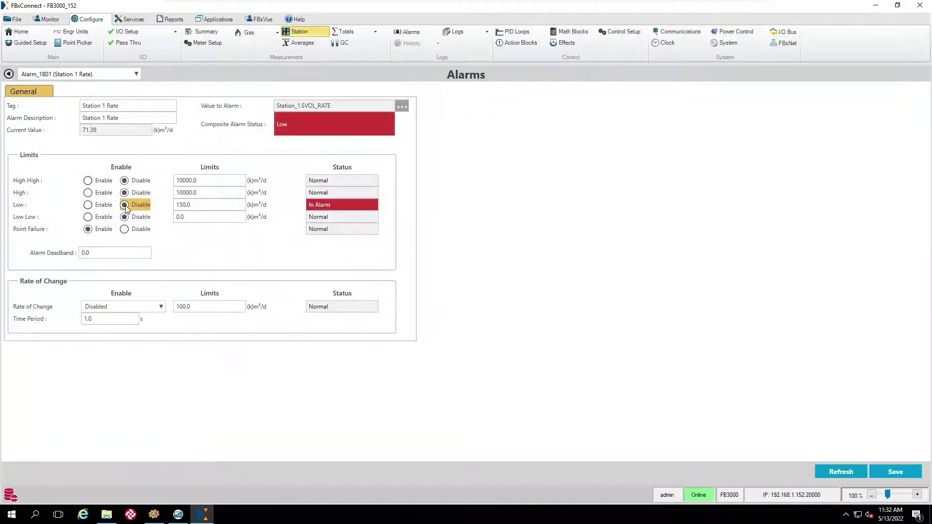
click(901, 472)
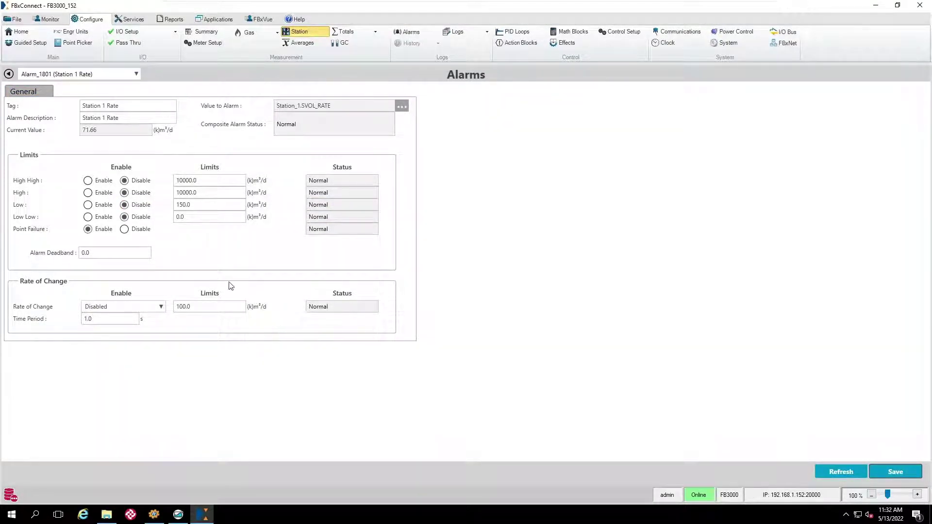
click(196, 208)
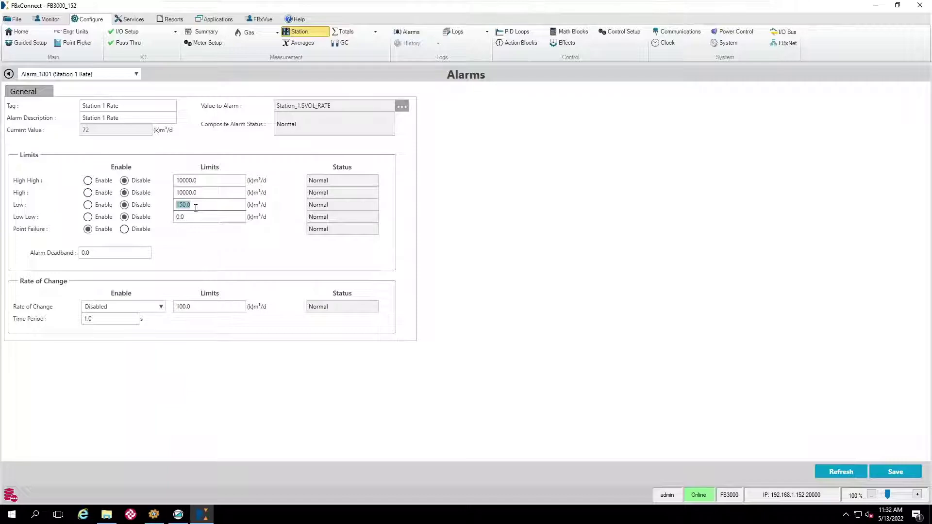
text(60)
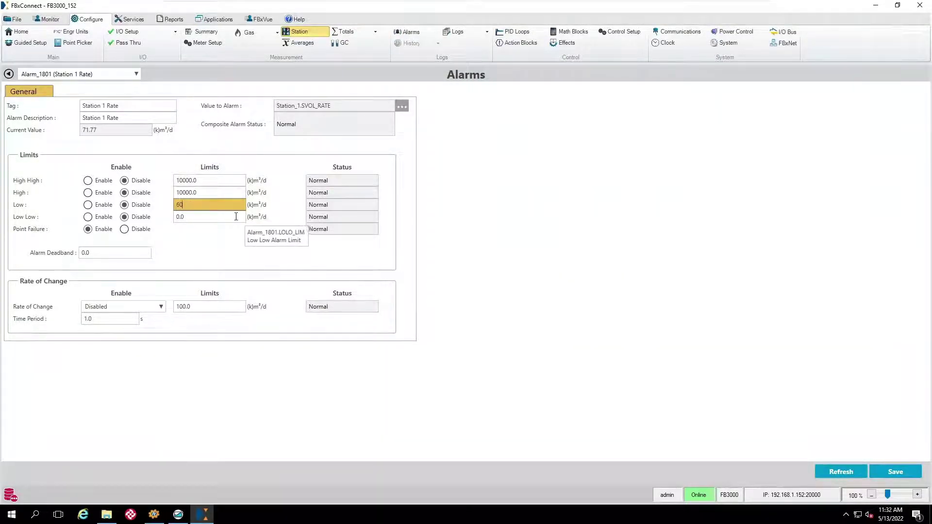
click(886, 472)
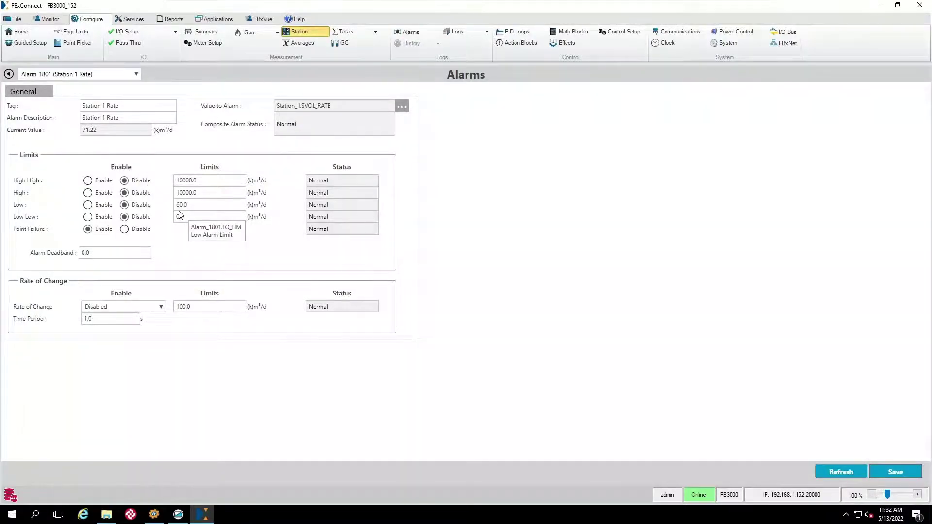
Enable the Low alarm and save the Low limit as 123.4.
click(89, 206)
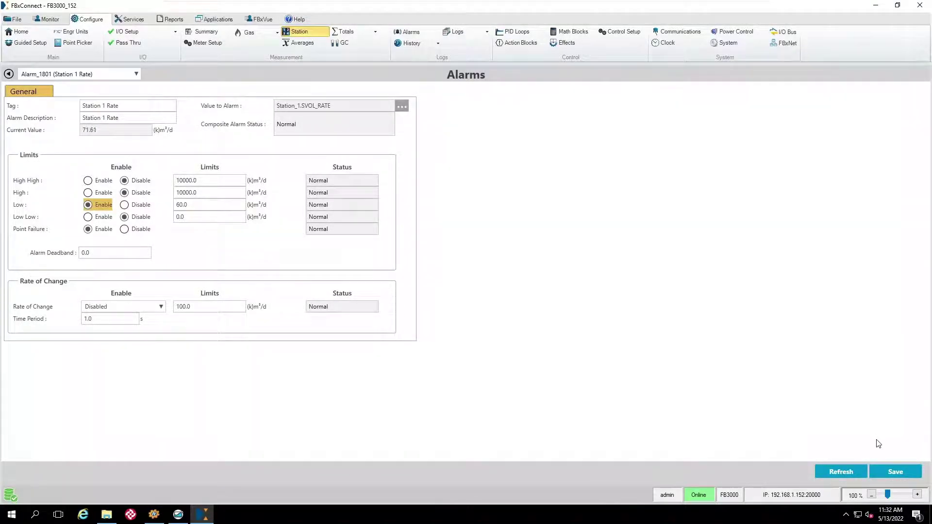
click(895, 472)
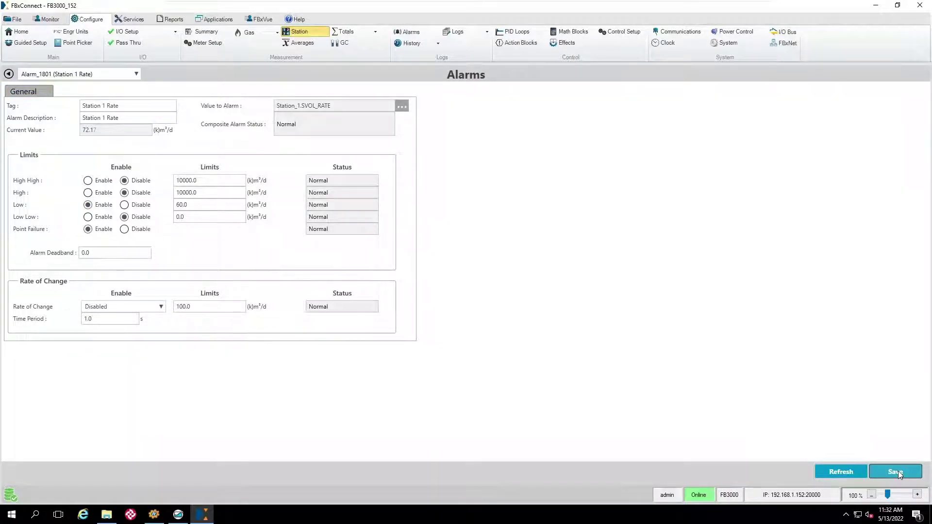
double_click(192, 208)
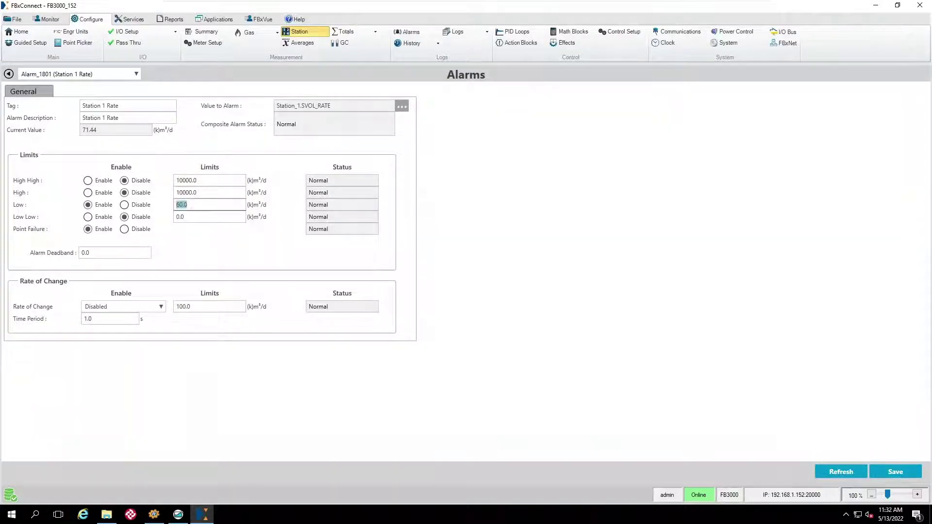
text(123.4)
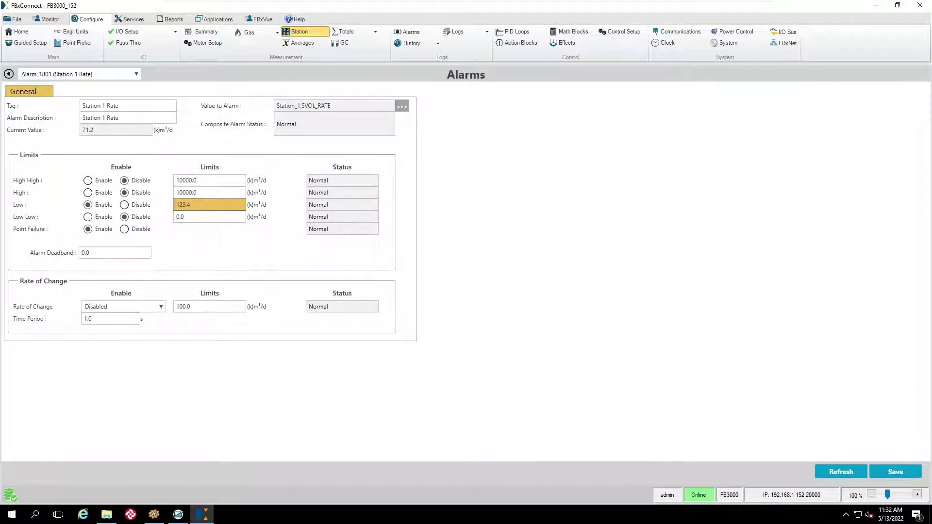
click(896, 470)
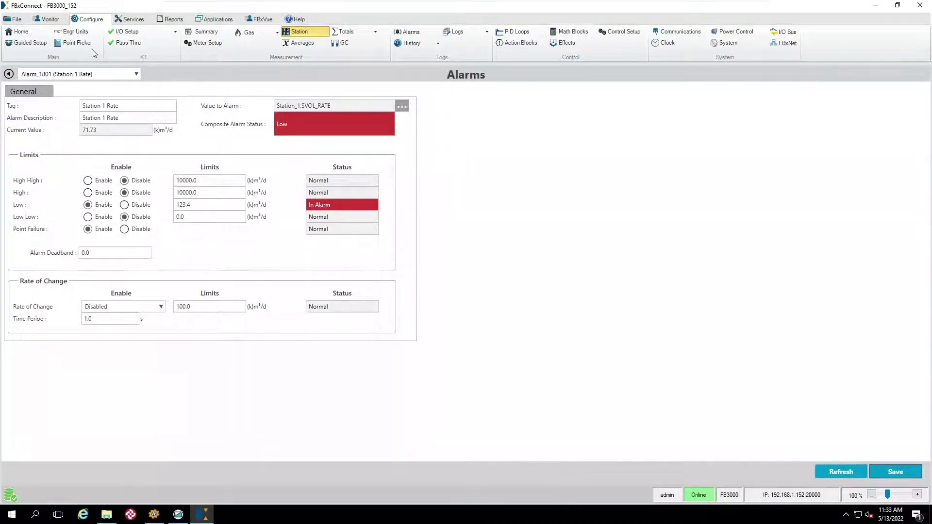
View the newest 20 device events, including Alarm_1801 LO_LIM 60.0→123.4 and LO_ENB changes, then close the log.
click(51, 20)
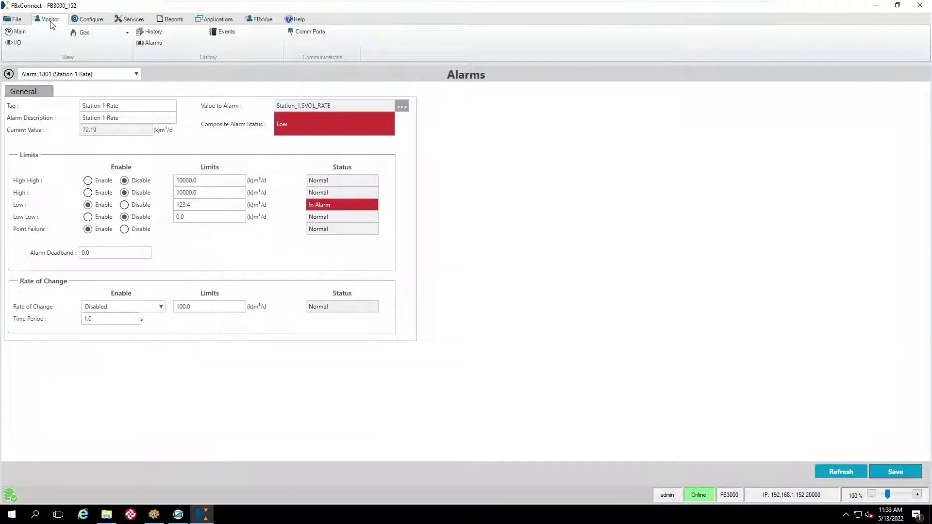
click(237, 34)
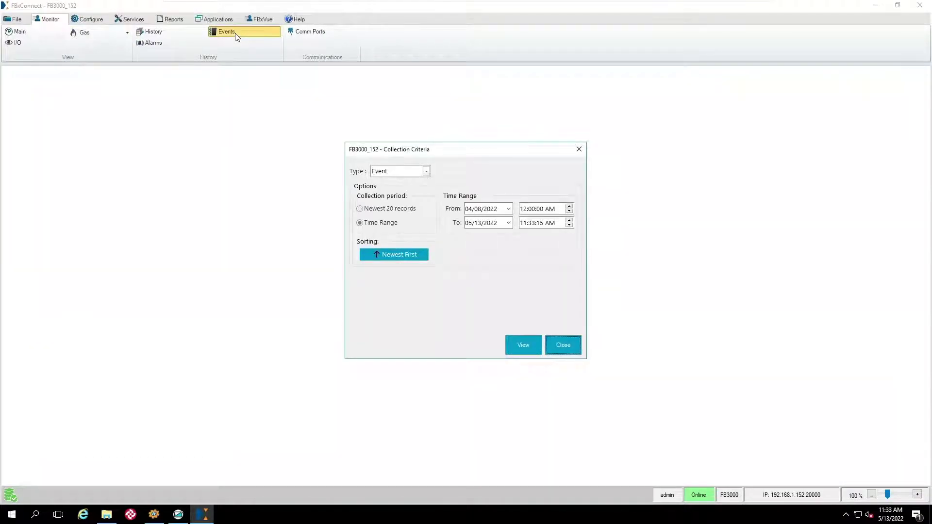
click(366, 209)
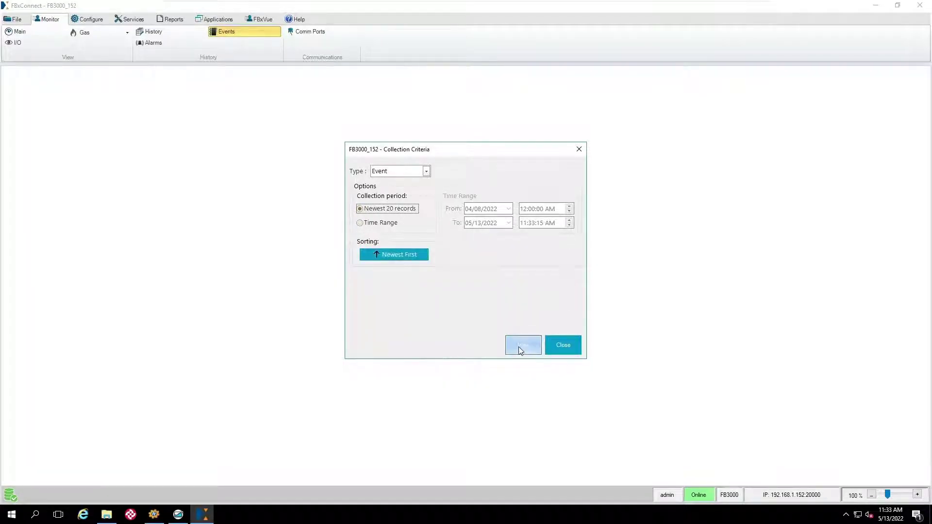
click(520, 347)
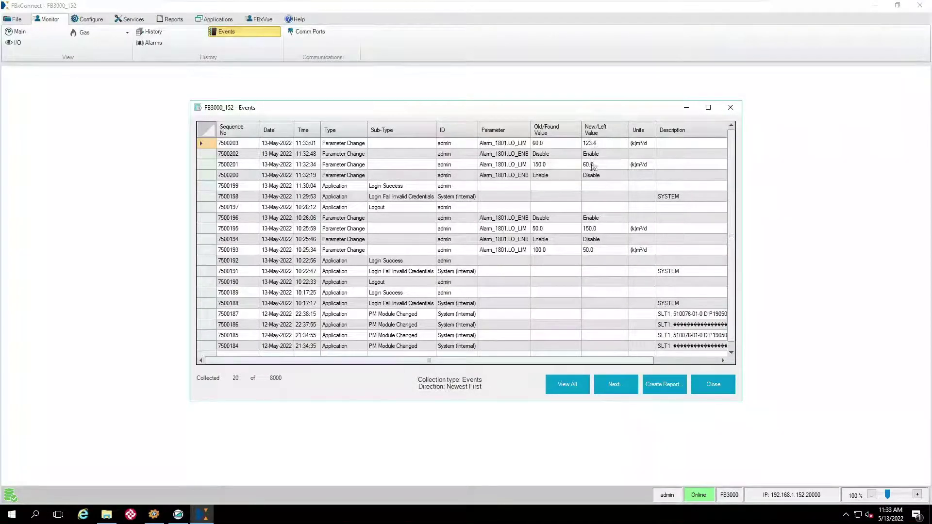
click(713, 389)
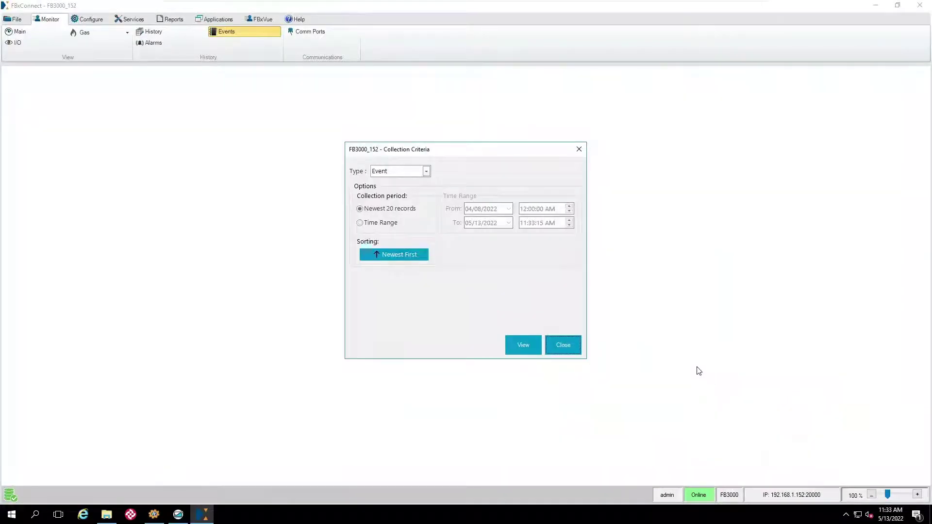
click(573, 345)
click(87, 19)
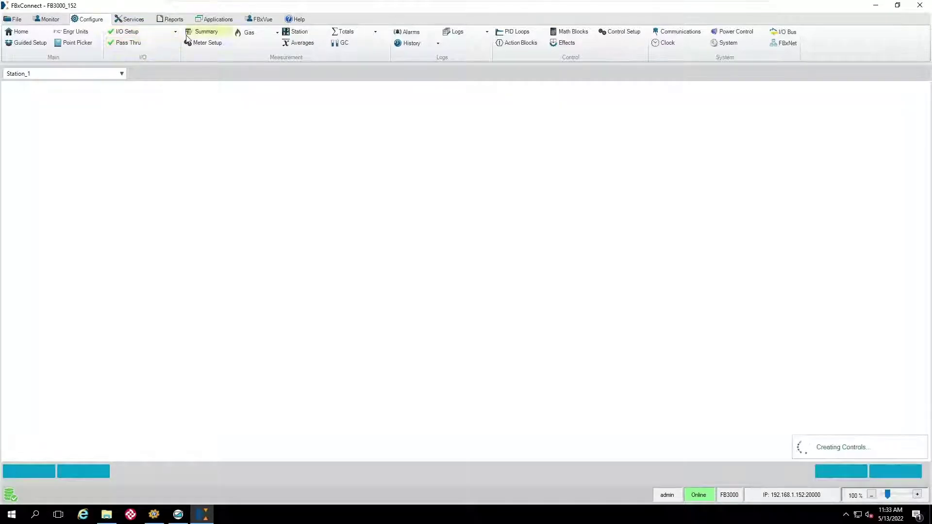
View the newest 20 alarm records, including the 11:33:02 Station_1.SVOL_RATE Low entry, then close the log.
click(47, 21)
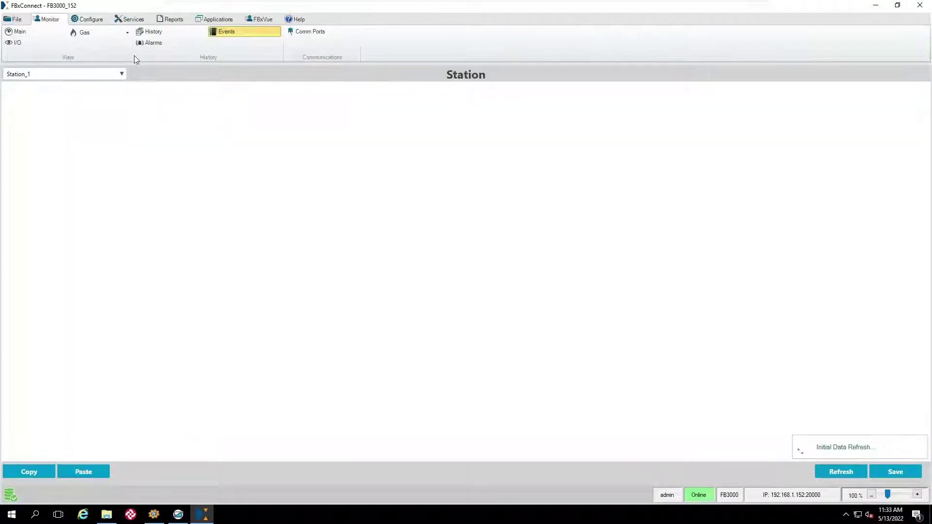
click(156, 42)
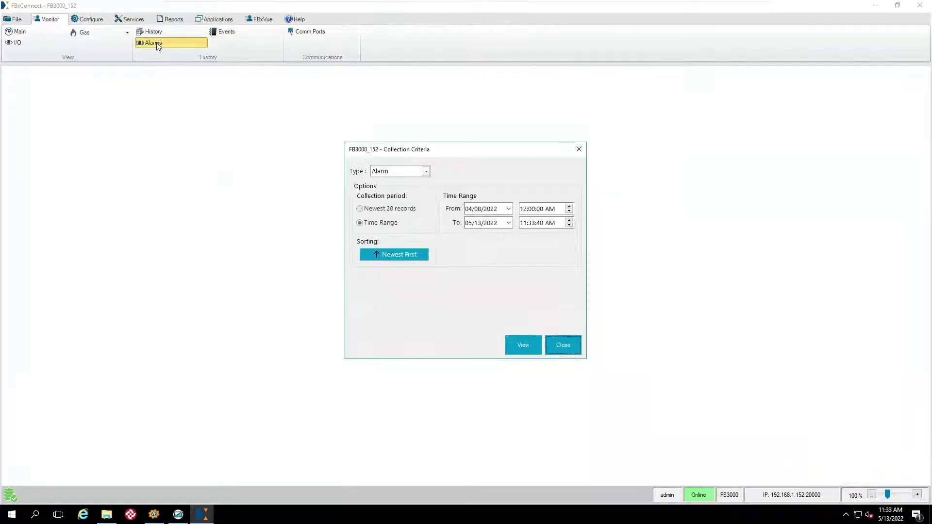
click(384, 209)
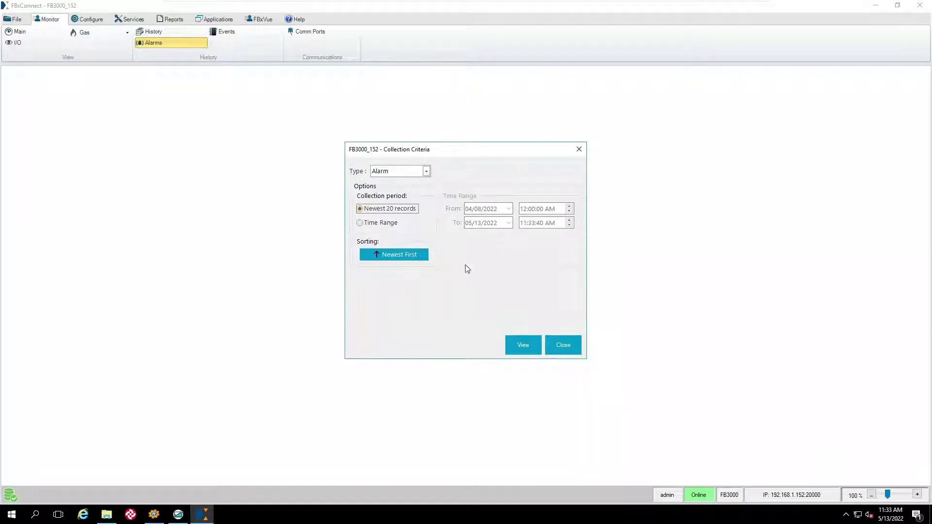
click(513, 342)
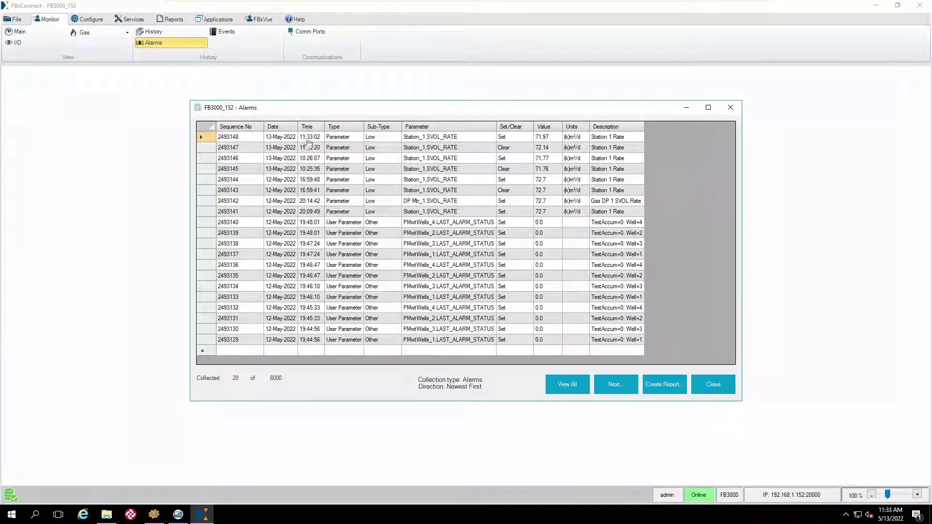
click(702, 384)
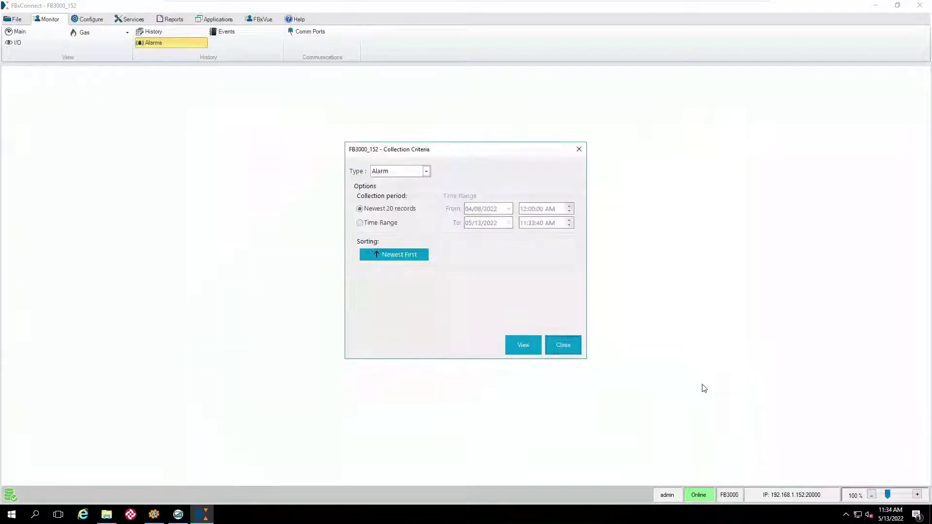
click(566, 345)
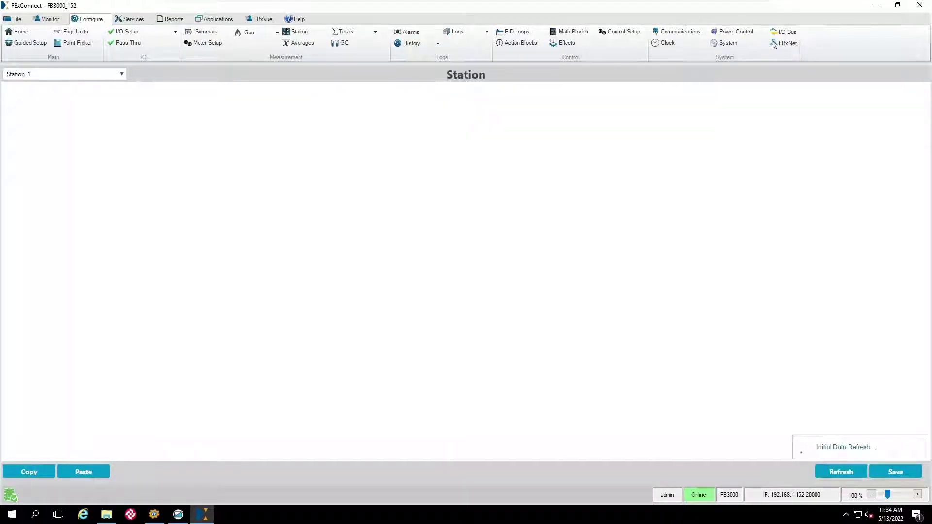
Close the FB3000_152 connection in FBxConnect and minimize Field Tools to reveal the desktop.
click(917, 7)
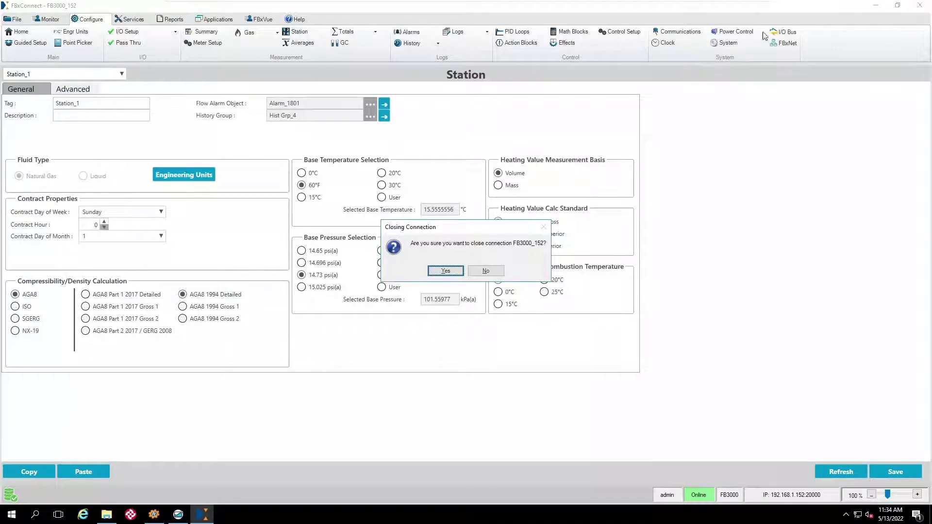
click(445, 270)
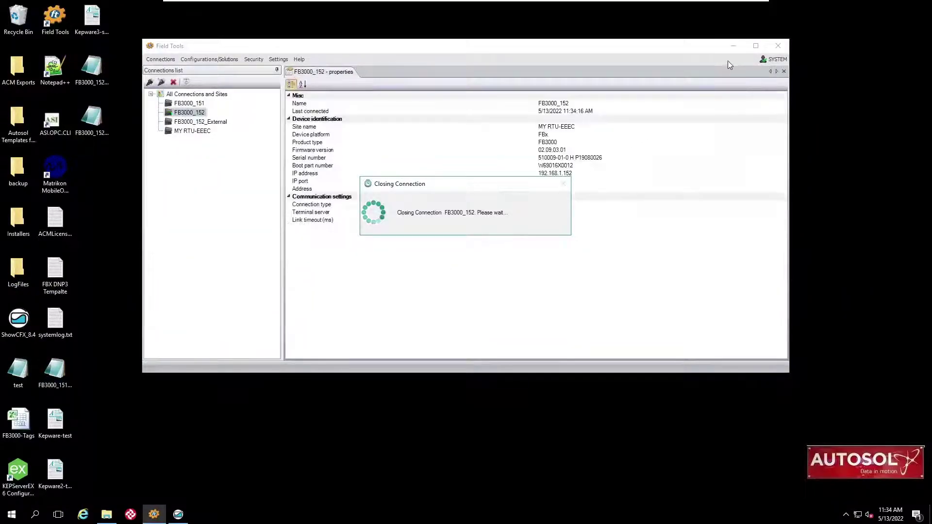
click(733, 47)
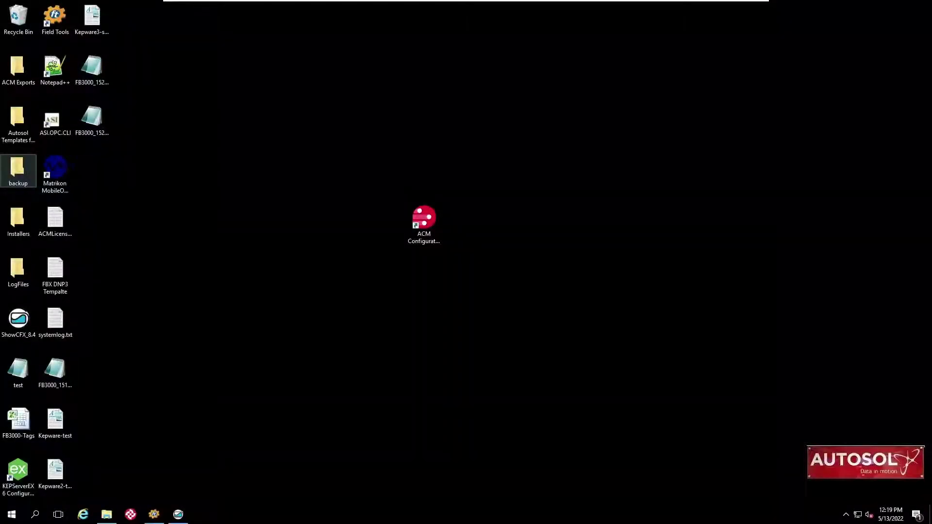
Open DP_Meter_152.cfx from the collected CFX folder with ShowCFX.
click(106, 514)
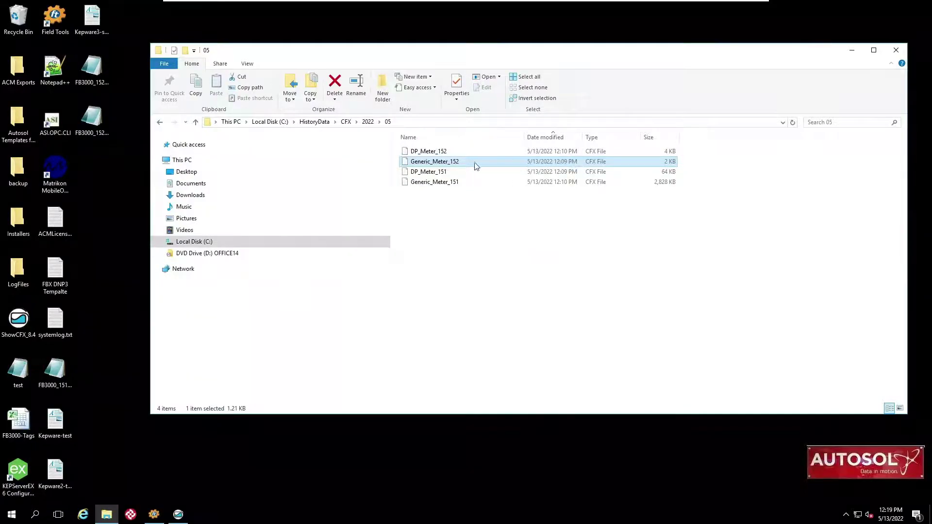
click(432, 154)
right_click(432, 155)
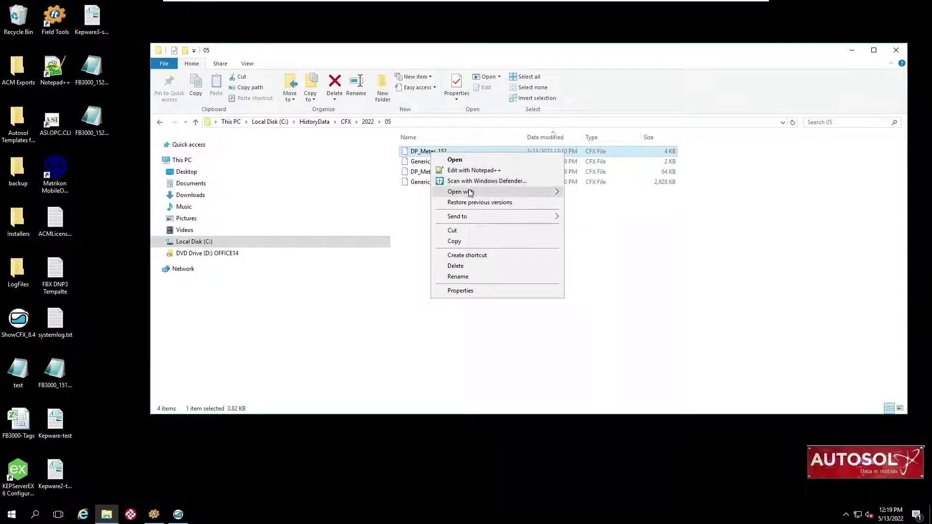
mouse_move(470, 194)
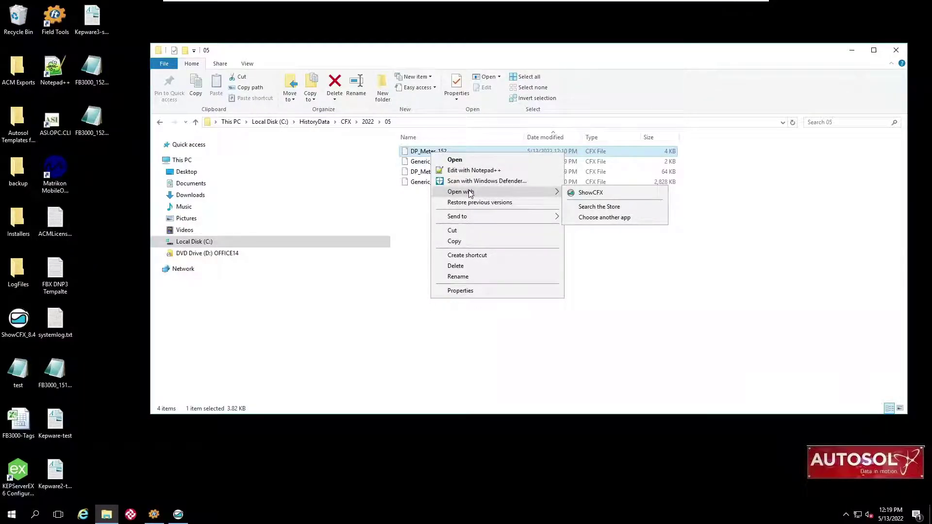
click(584, 194)
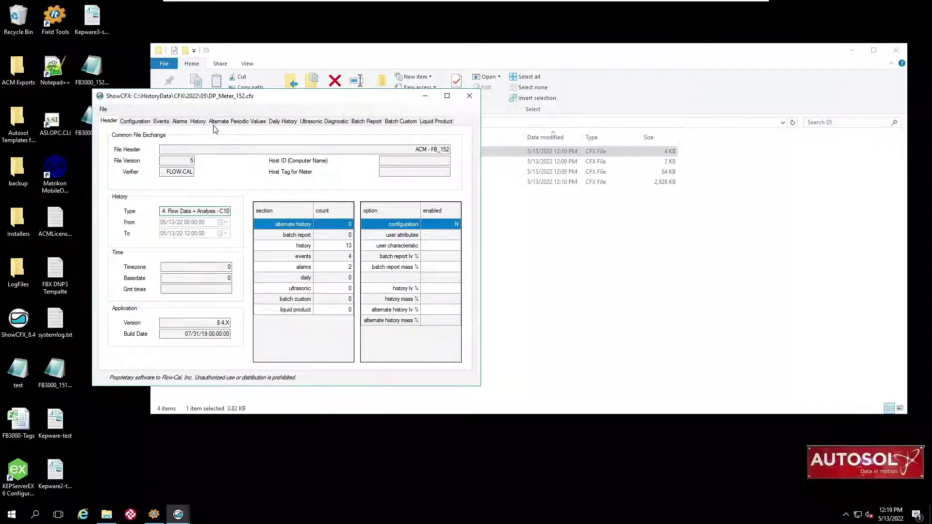
Review its configuration, Alarm_1801 events and two SVOL_RATE alarms, then close the viewer.
drag(480, 251, 730, 251)
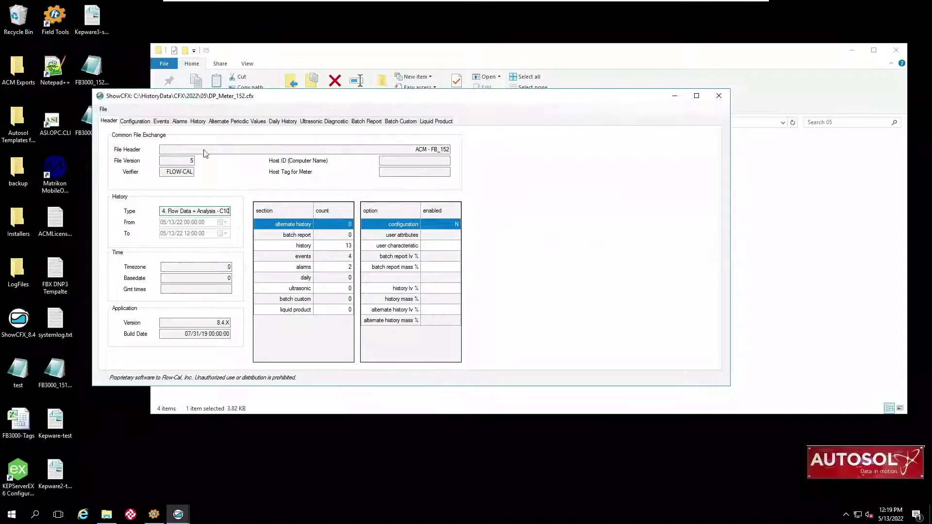
click(145, 122)
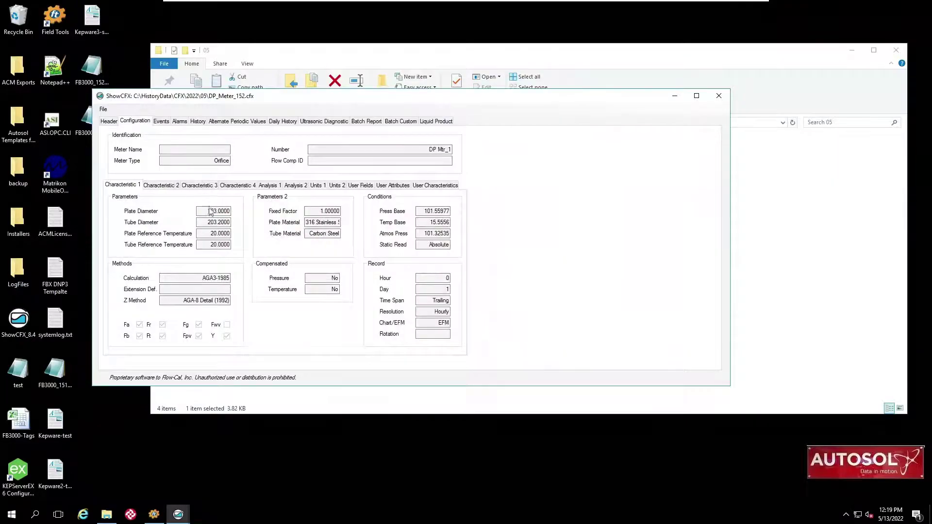
click(167, 122)
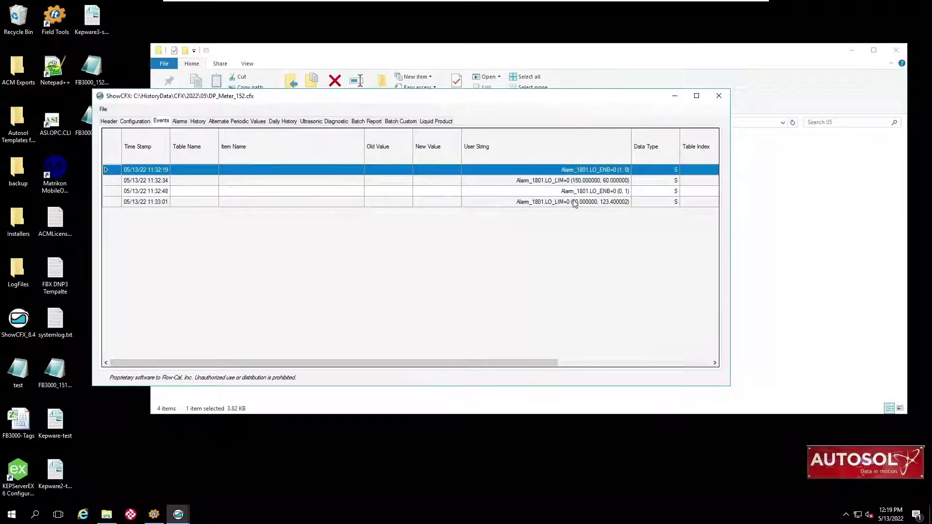
click(183, 122)
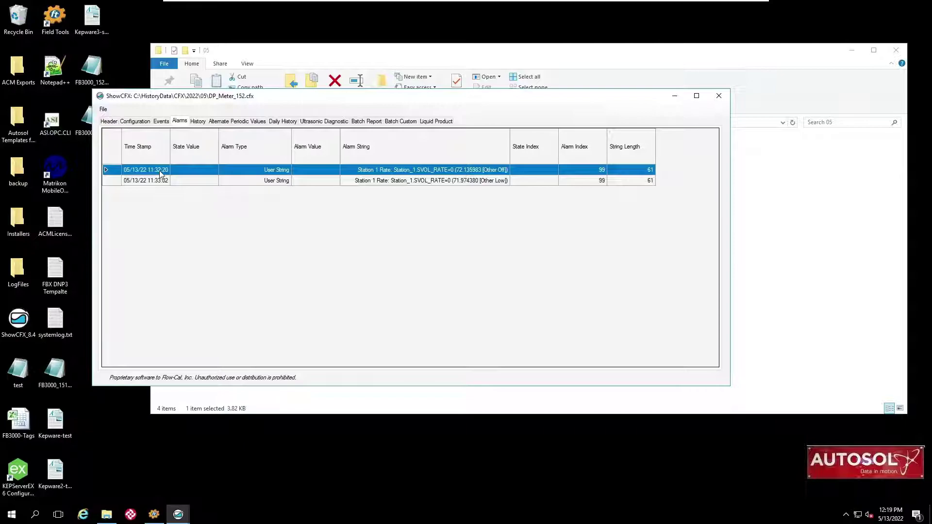
click(718, 96)
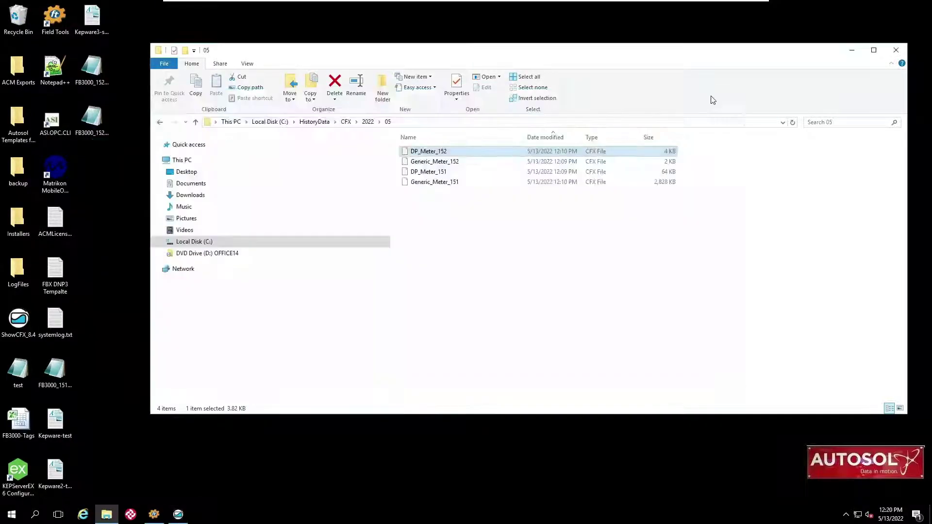
Open Generic_Meter_152 from folder 05 with ShowCFX.
click(436, 163)
right_click(435, 165)
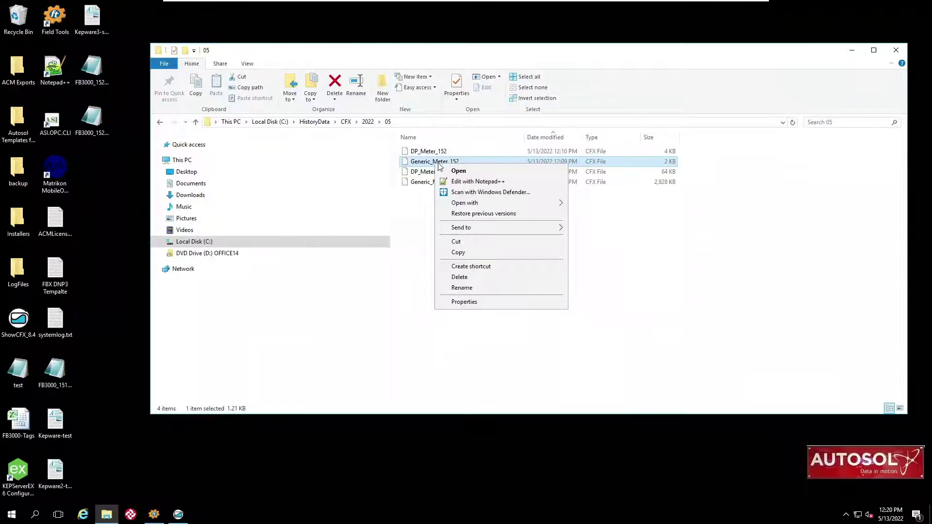
mouse_move(469, 204)
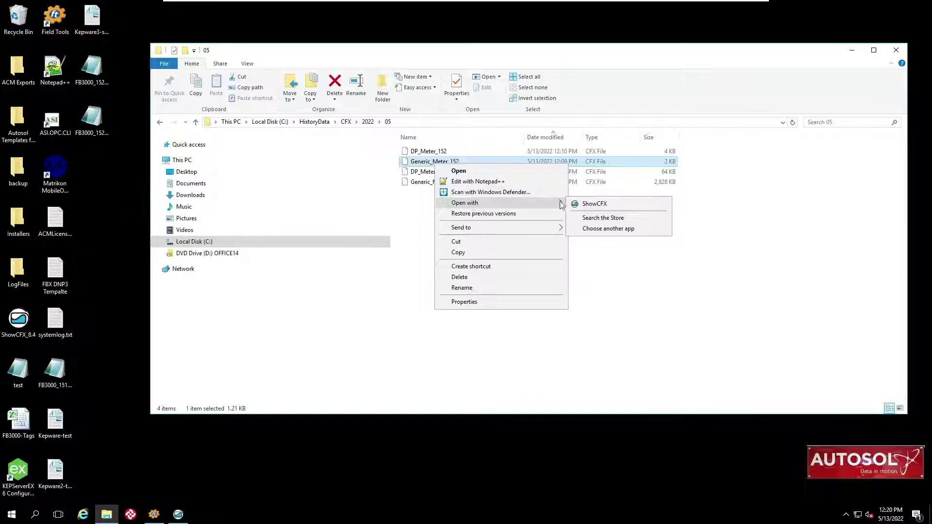
click(591, 204)
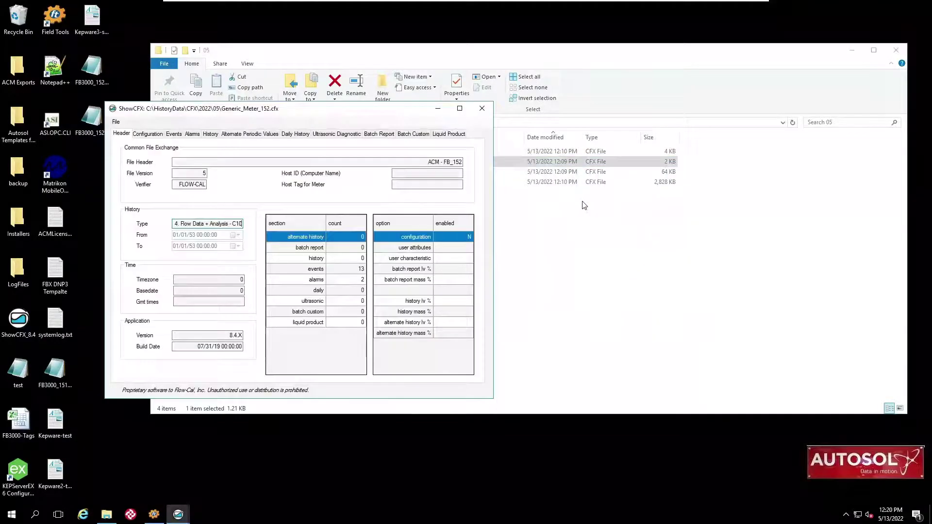
Review its configuration, events with the User String column, and two SVOL_RATE alarms, then close it.
click(156, 135)
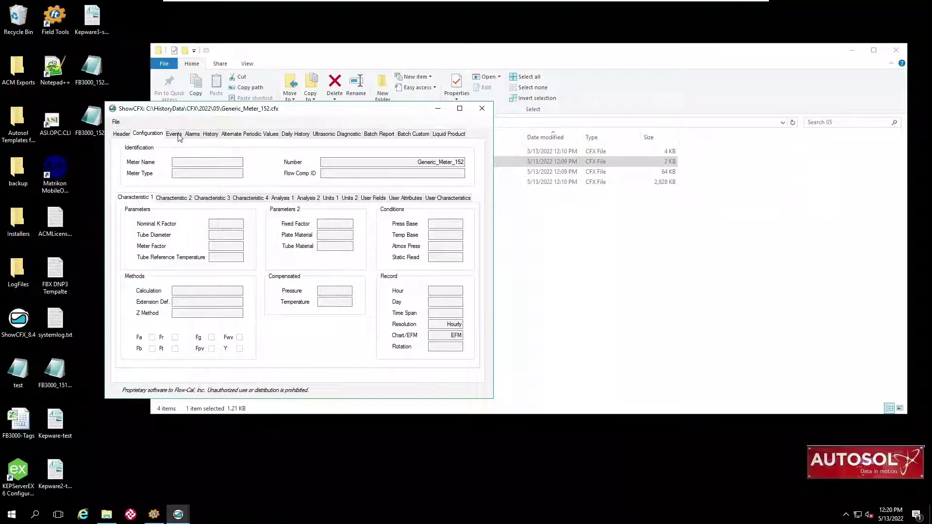
click(177, 136)
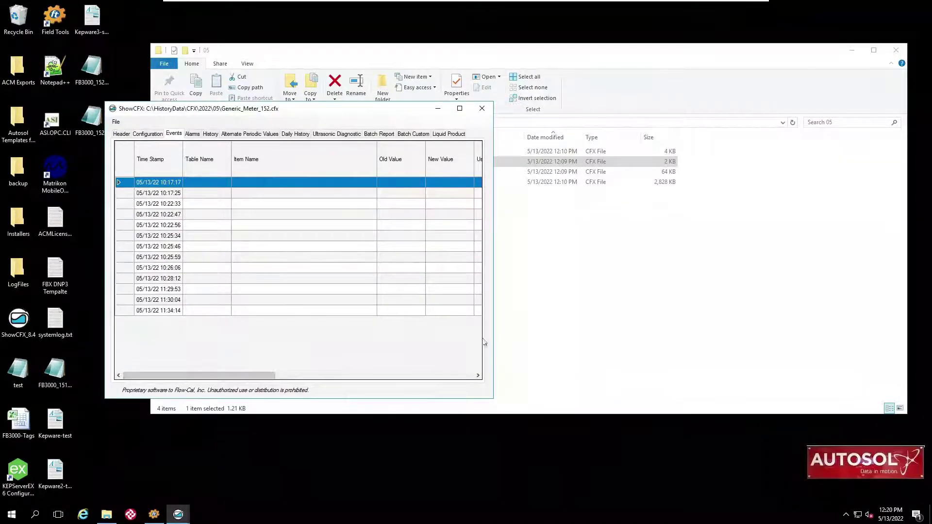
drag(496, 338, 804, 321)
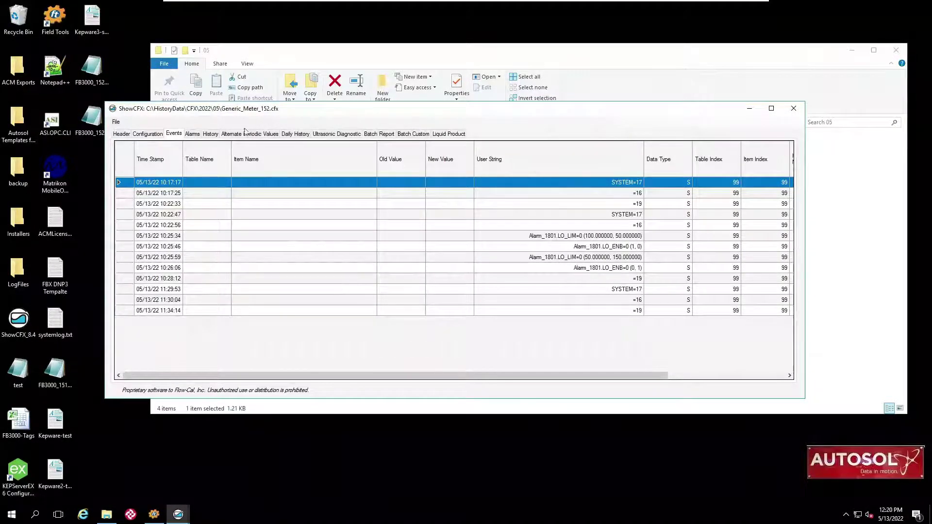
click(193, 134)
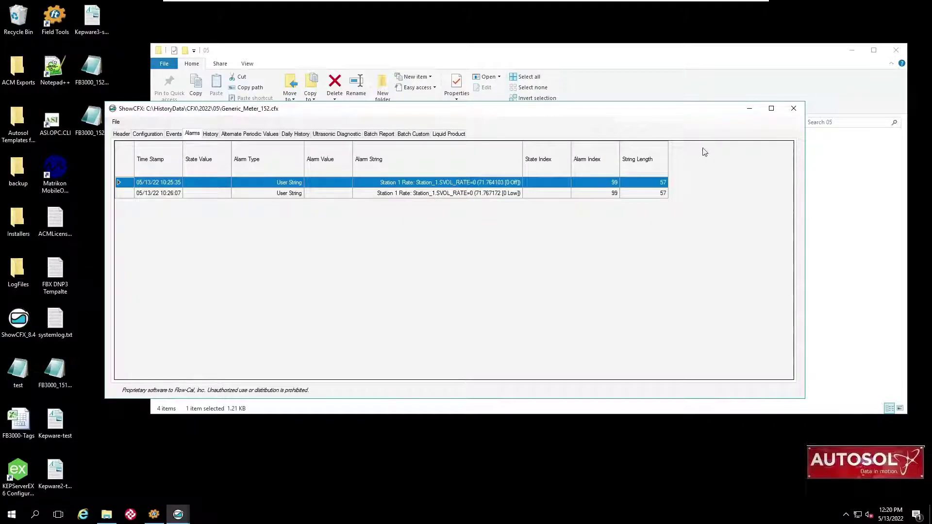
click(793, 109)
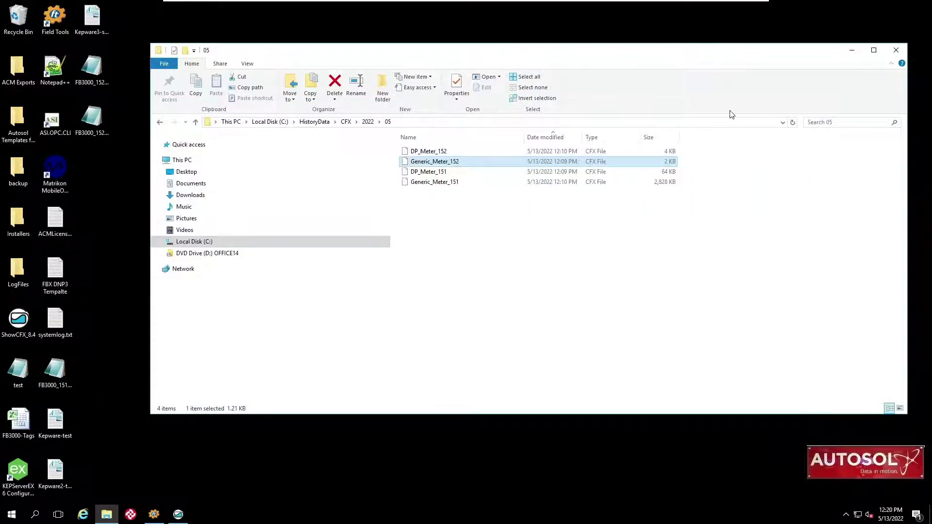
Launch ACM Configuration, connect to localhost, and expand PAD_152 to show its maps and meters.
click(896, 50)
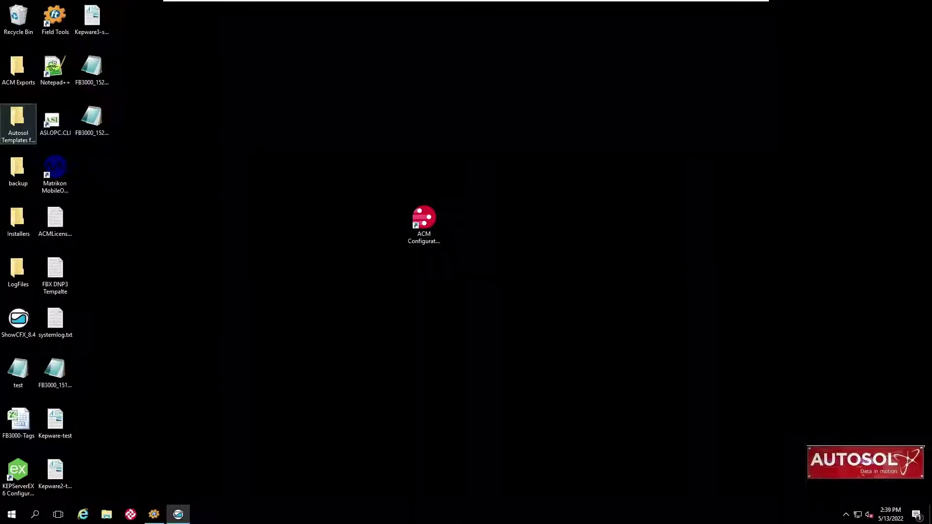
click(425, 228)
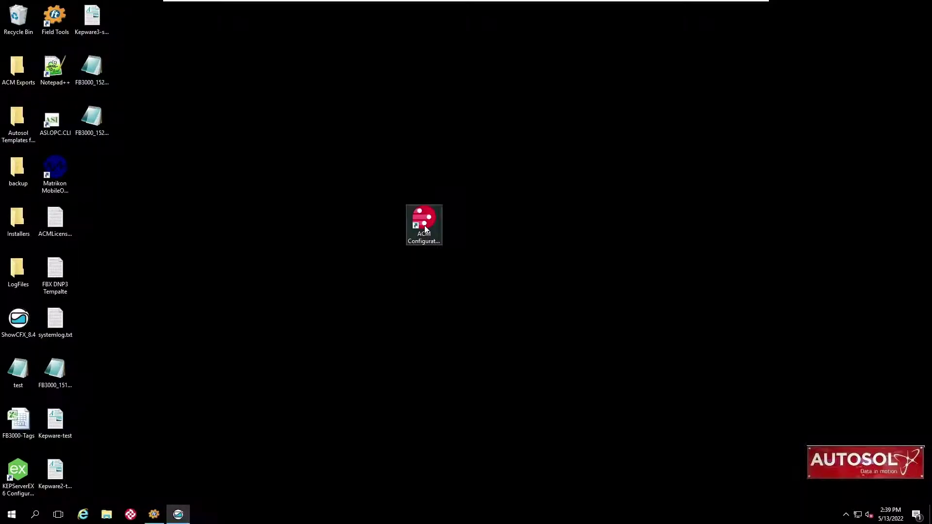
click(424, 225)
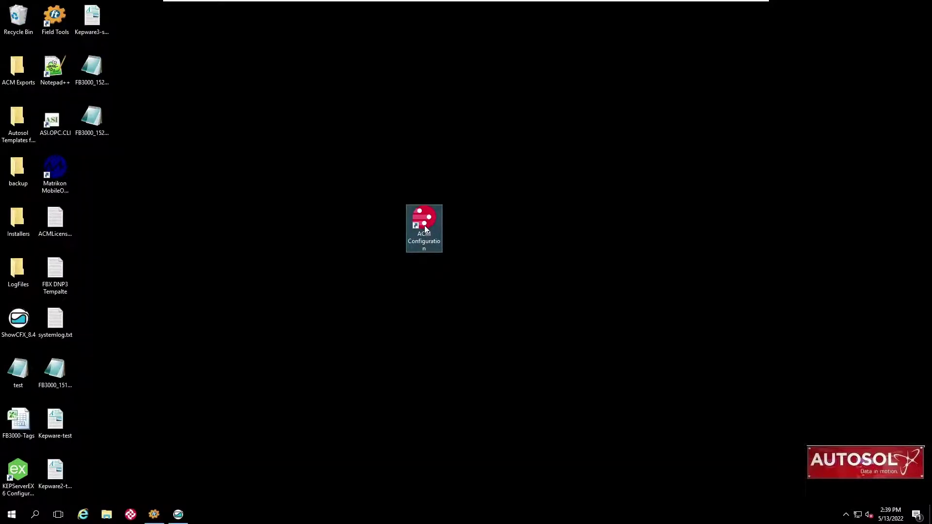
double_click(424, 225)
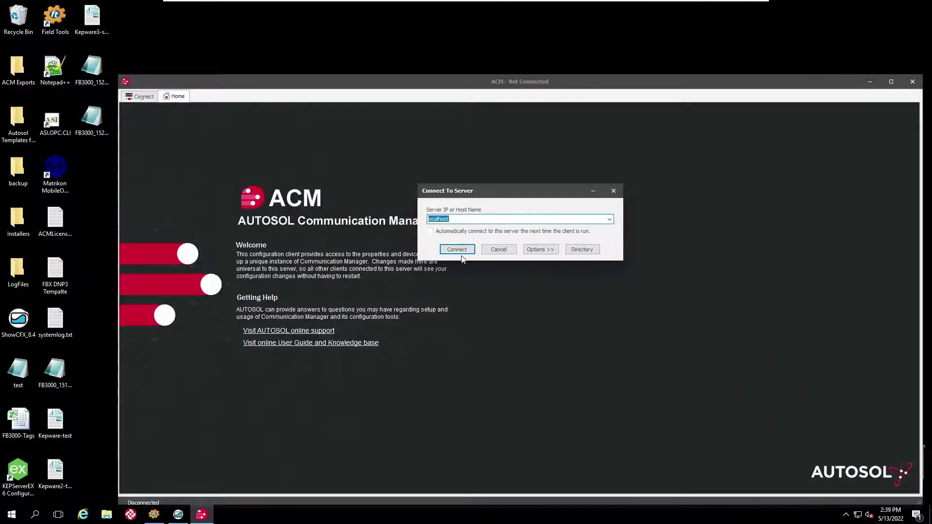
click(461, 250)
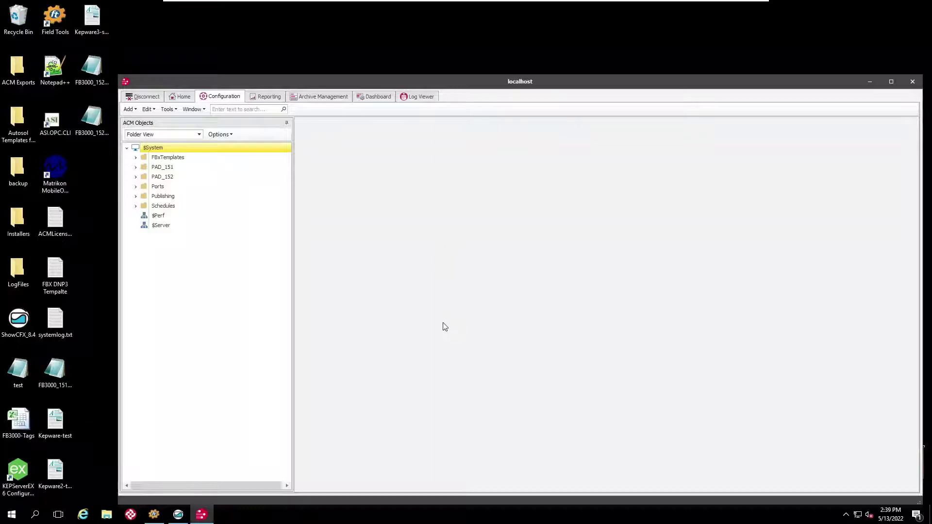
click(136, 178)
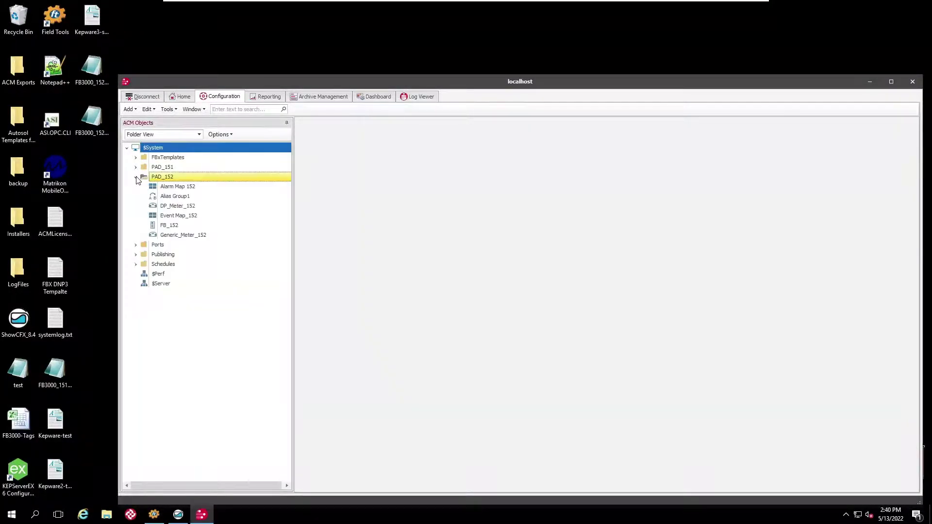
click(168, 217)
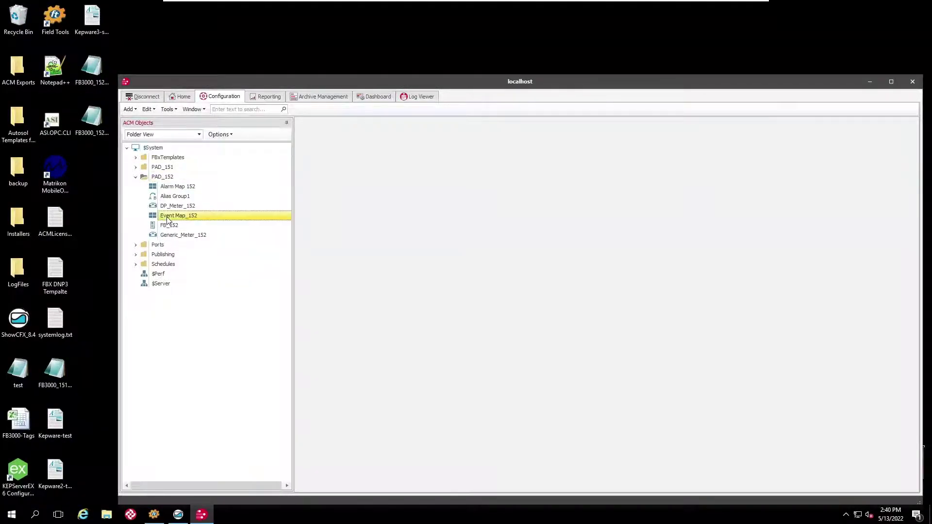
right_click(168, 220)
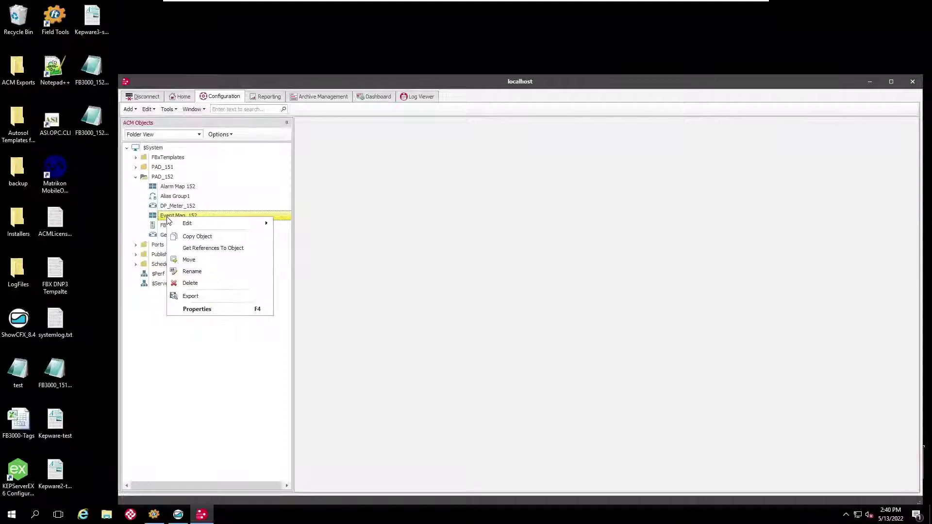
mouse_move(187, 223)
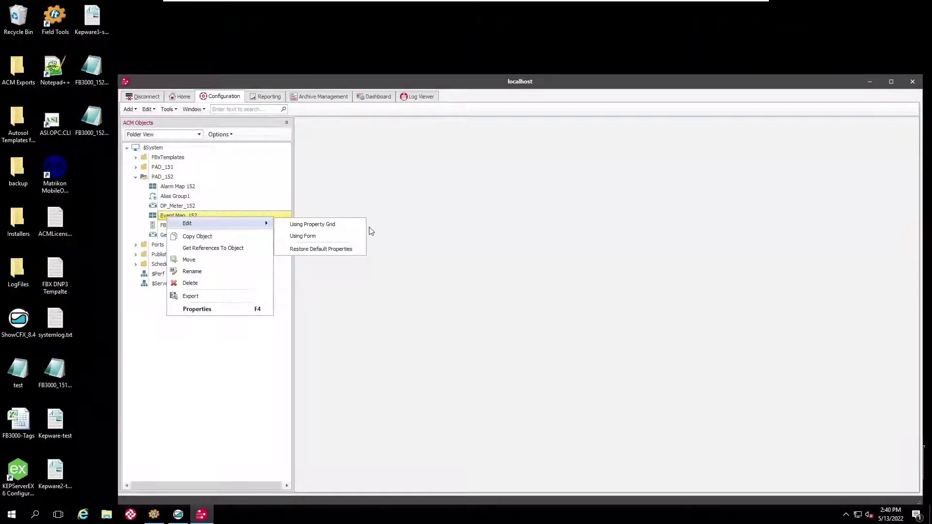
click(333, 238)
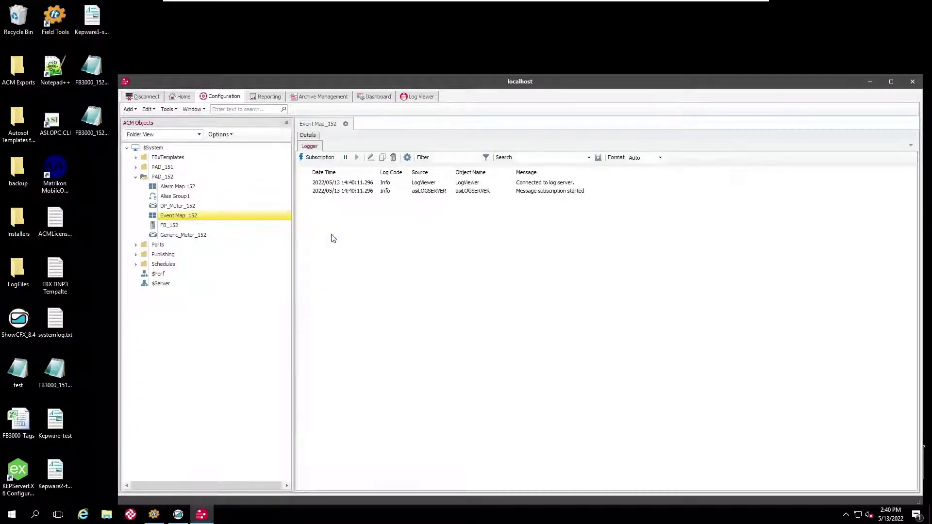
click(307, 135)
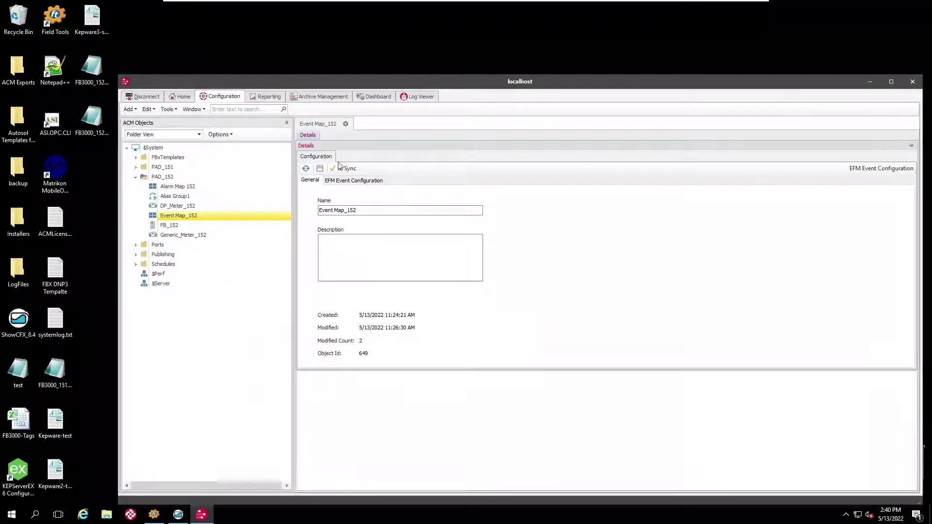
click(354, 181)
click(352, 203)
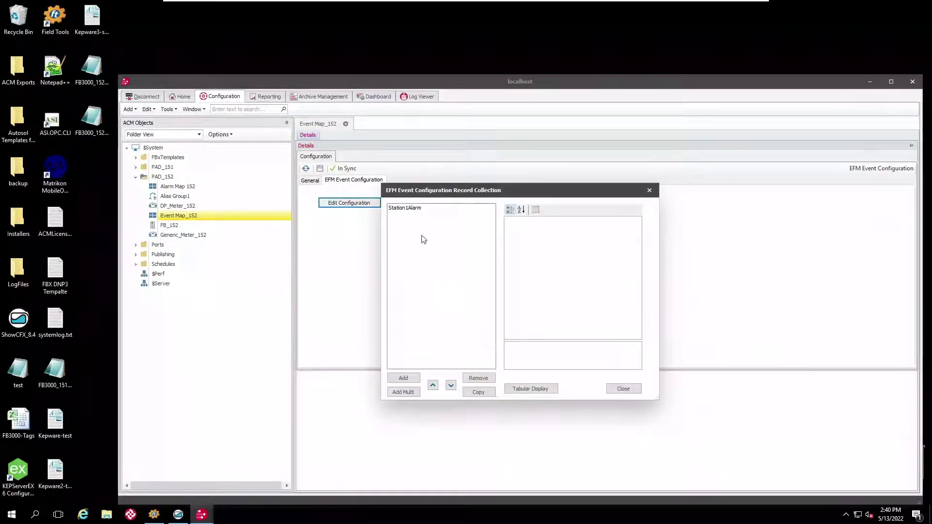
click(524, 394)
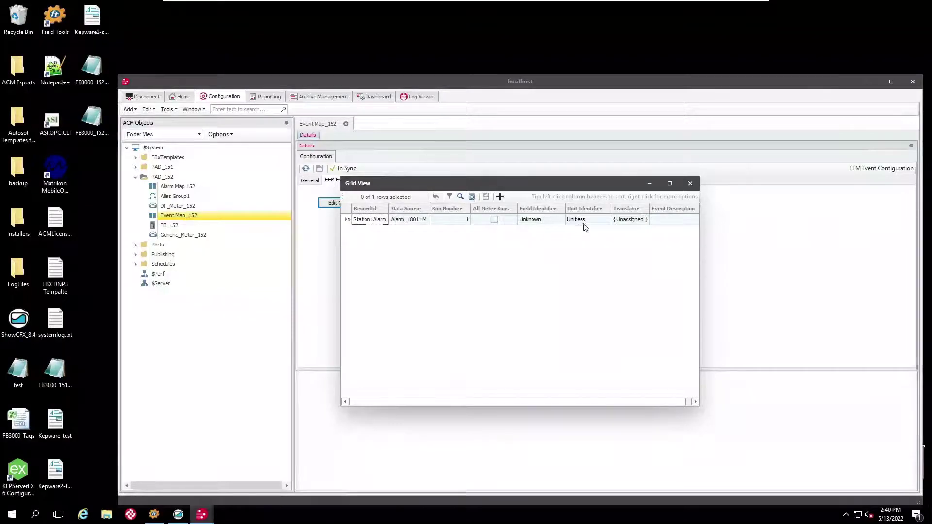
click(691, 185)
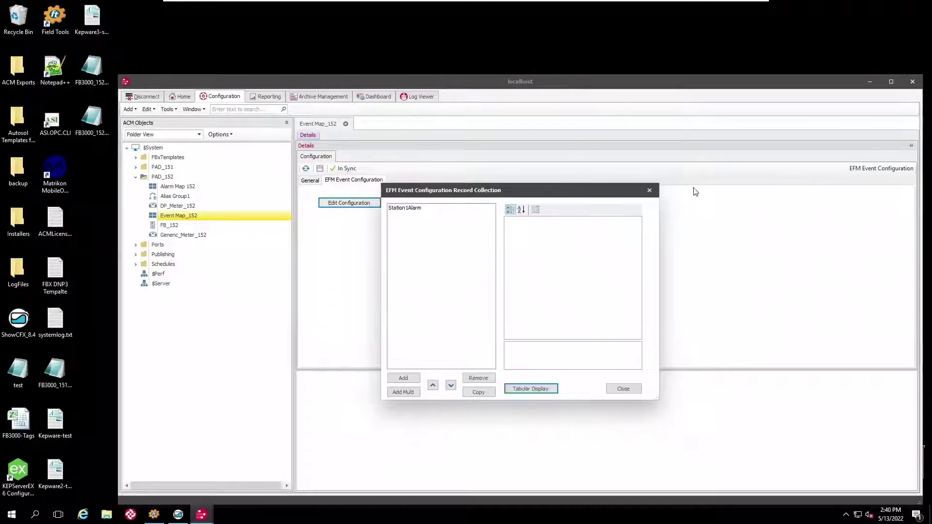
click(621, 388)
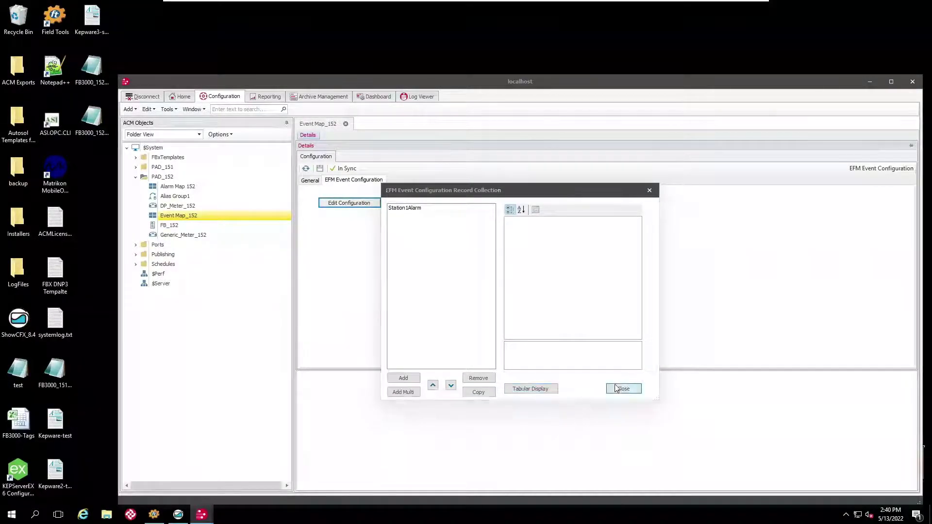
click(345, 124)
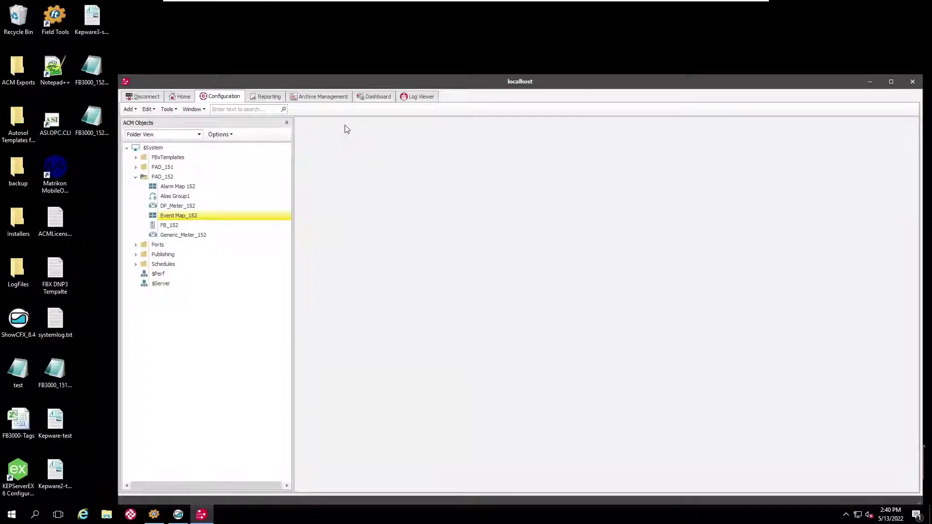
Open the FBxTemplates MtrCfg EFM Event FBx DP 1 event map in the form editor.
click(158, 158)
click(136, 157)
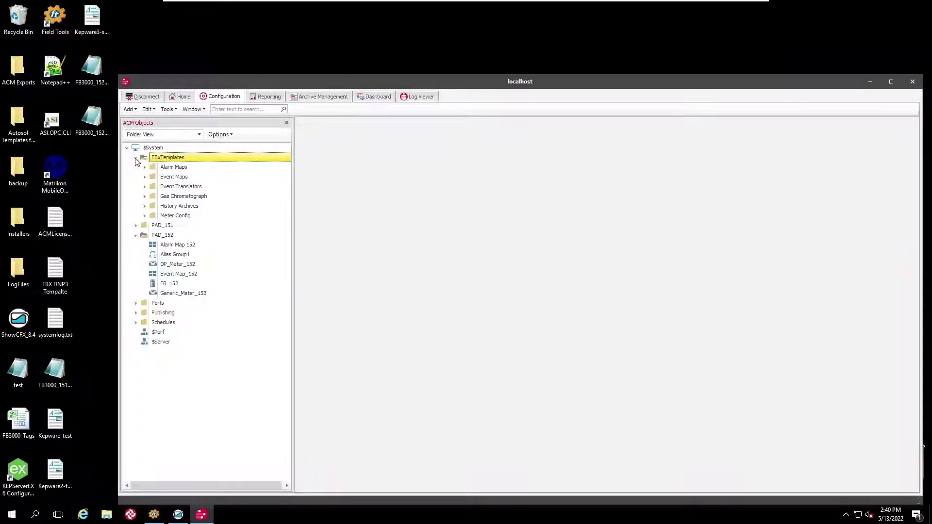
click(144, 177)
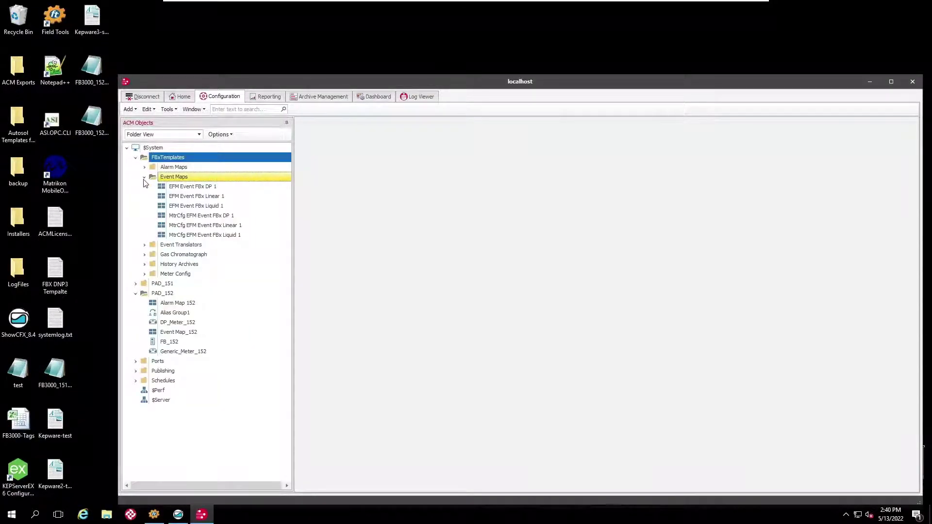
click(198, 218)
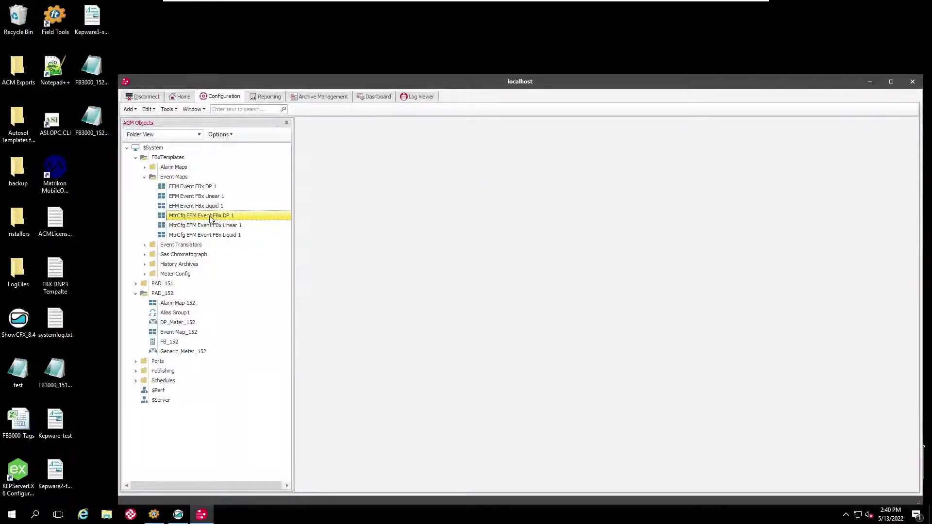
right_click(223, 219)
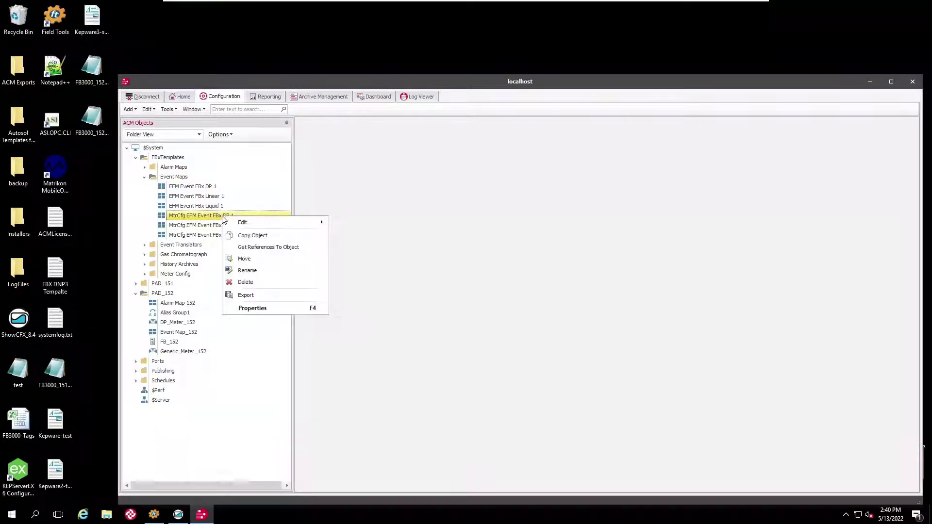
mouse_move(244, 225)
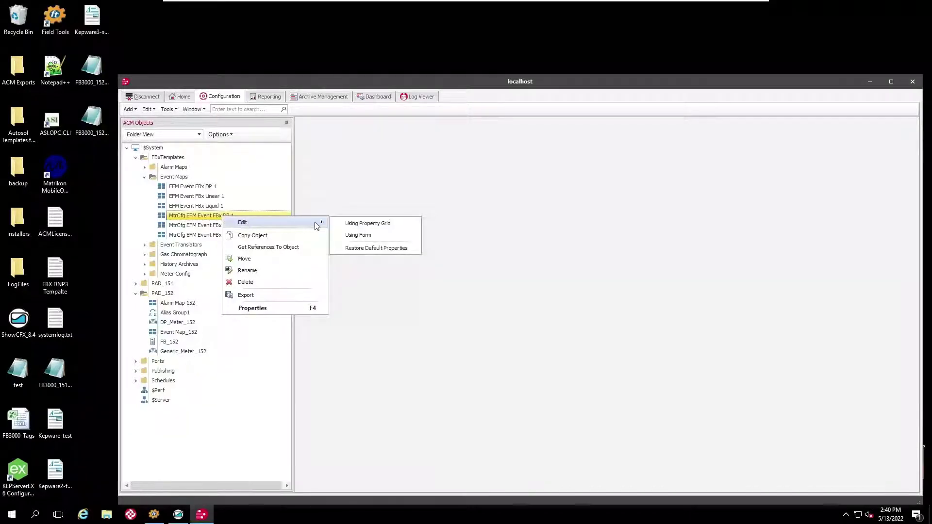
click(358, 235)
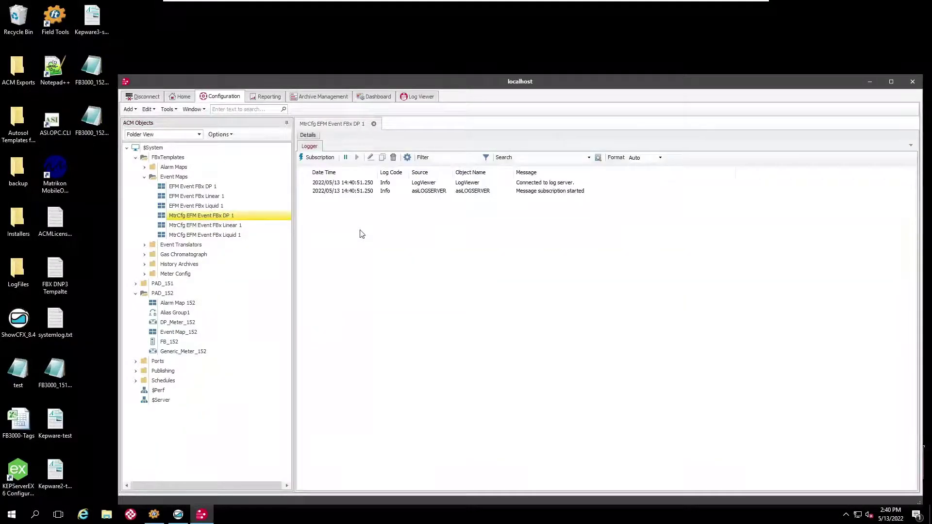
Show its 16 EFM event records, including Station1 and Stat1Alm, in Grid View.
click(306, 137)
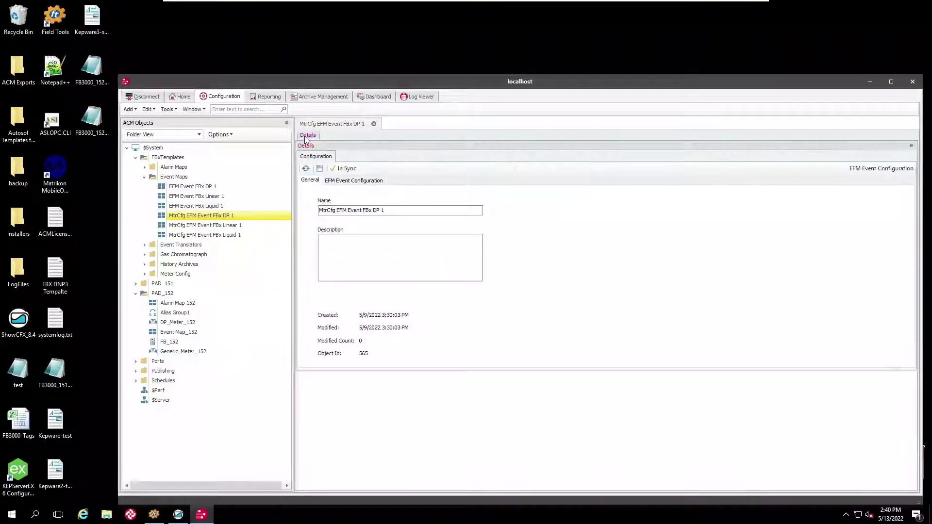
click(351, 182)
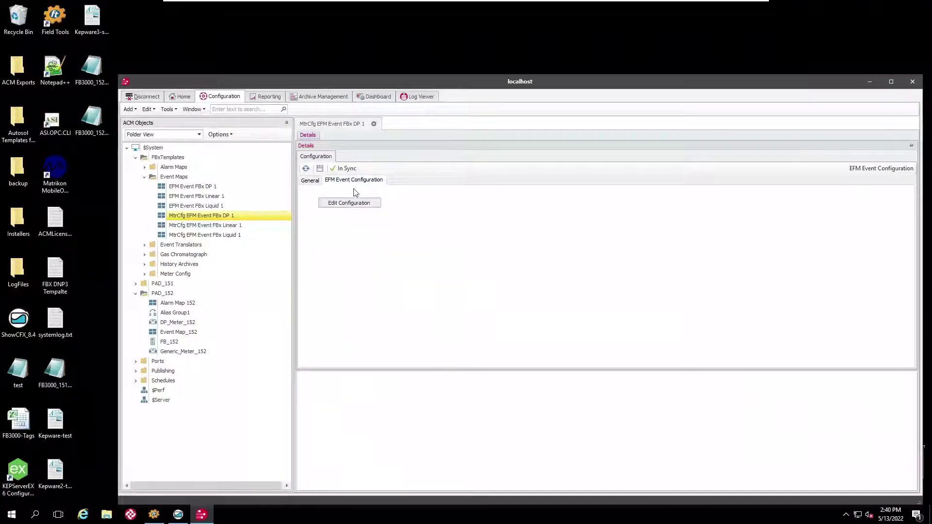
click(356, 203)
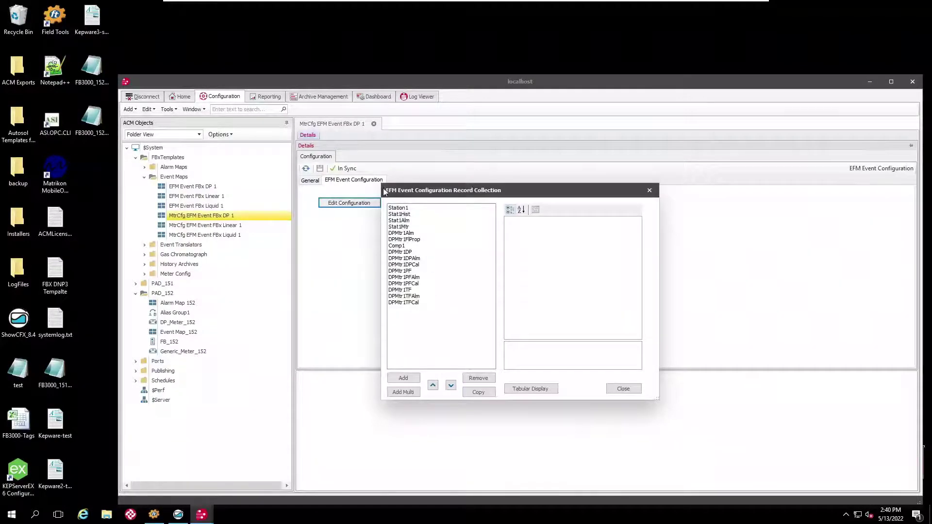
click(401, 209)
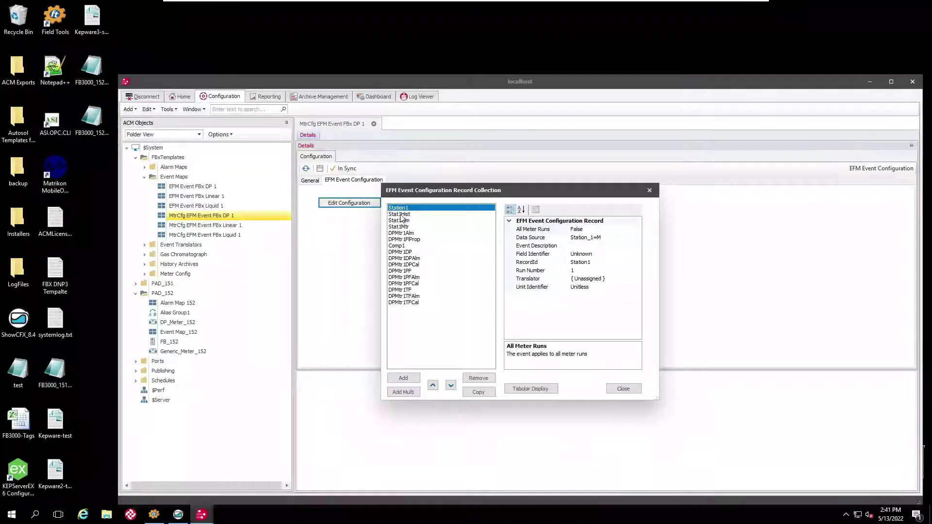
click(403, 223)
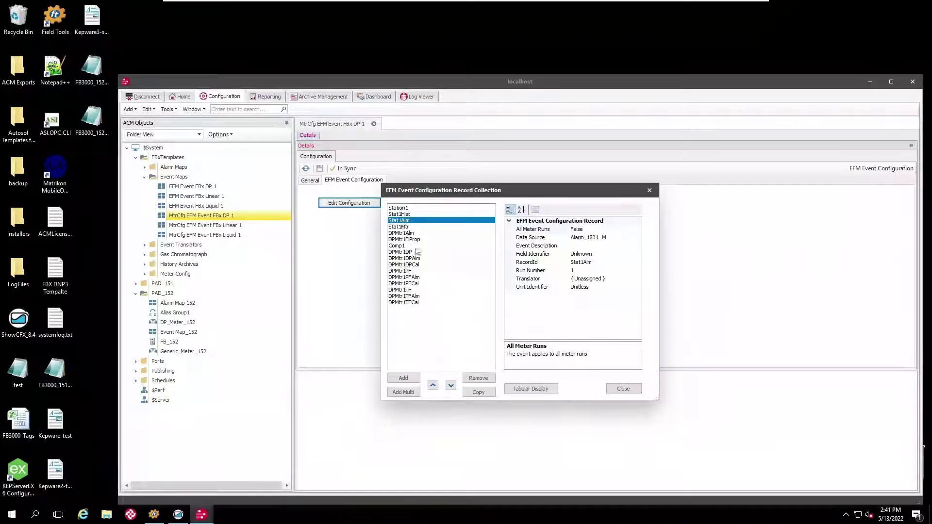
click(531, 388)
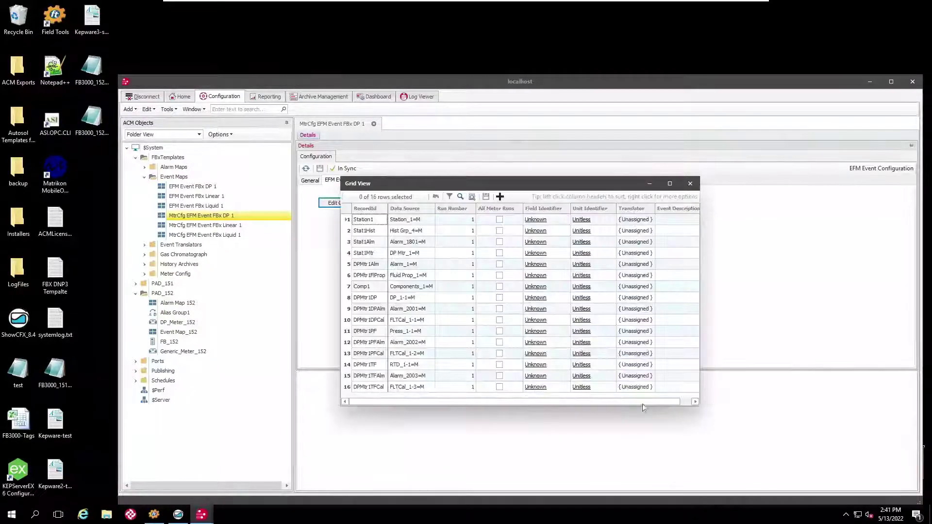
Copy the RecordId and Data Source cells of all 16 event records to the clipboard.
drag(699, 406, 757, 461)
click(365, 221)
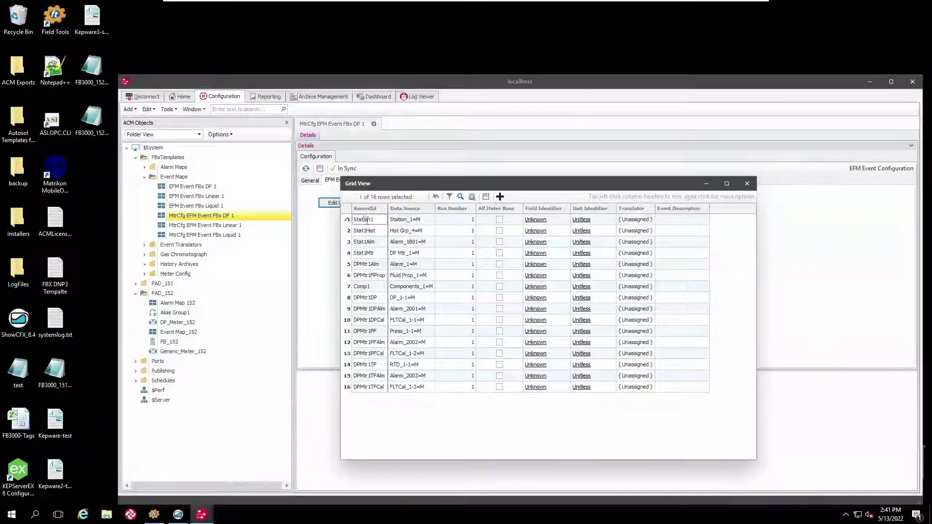
key(shift+End)
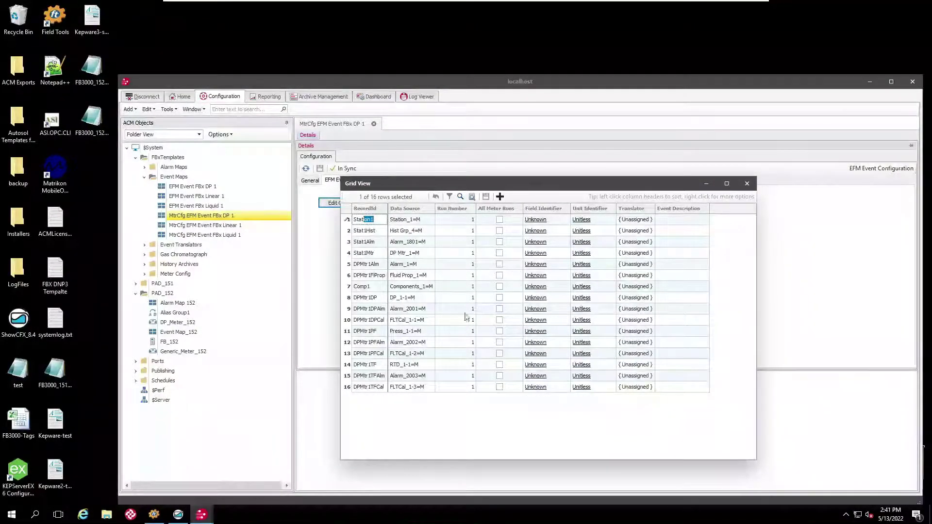
click(427, 388)
drag(427, 388, 339, 217)
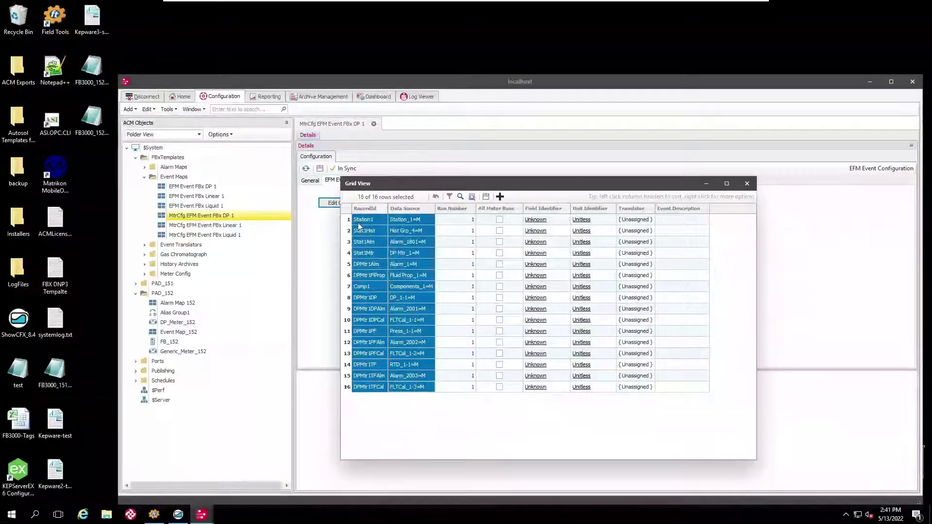
right_click(360, 221)
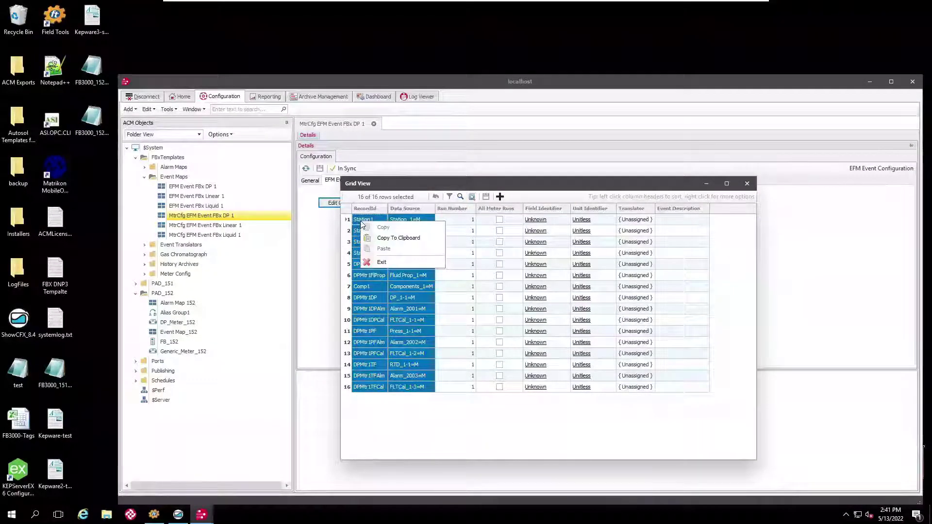
click(384, 237)
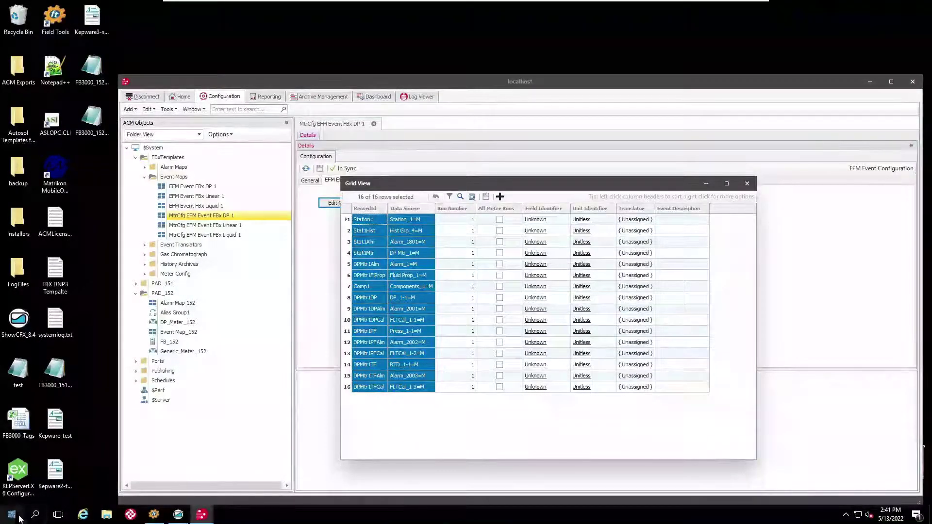
click(36, 514)
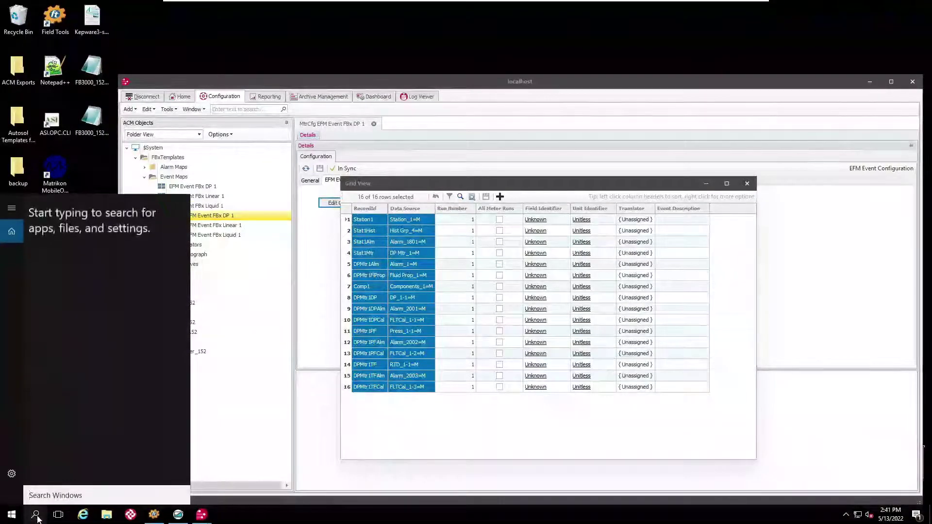
Paste the 16 copied record mappings into a new Notepad document.
text(note)
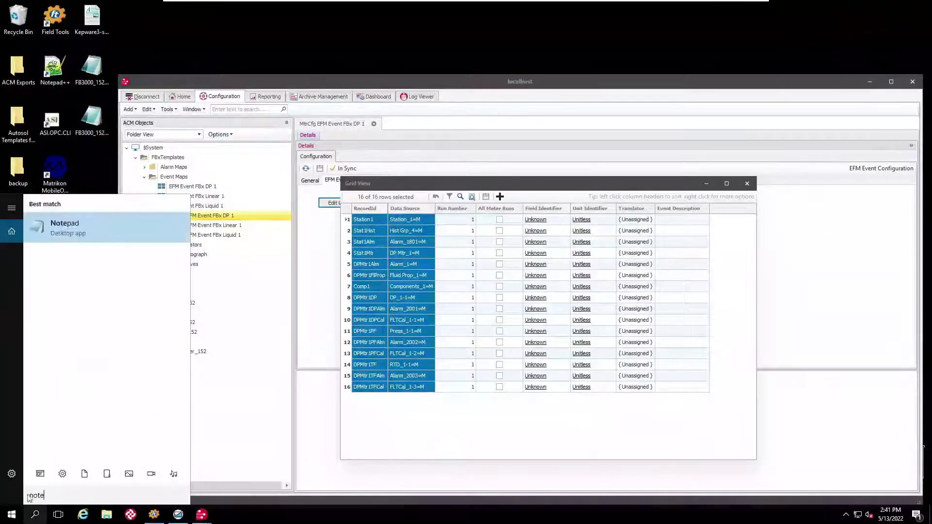
click(101, 223)
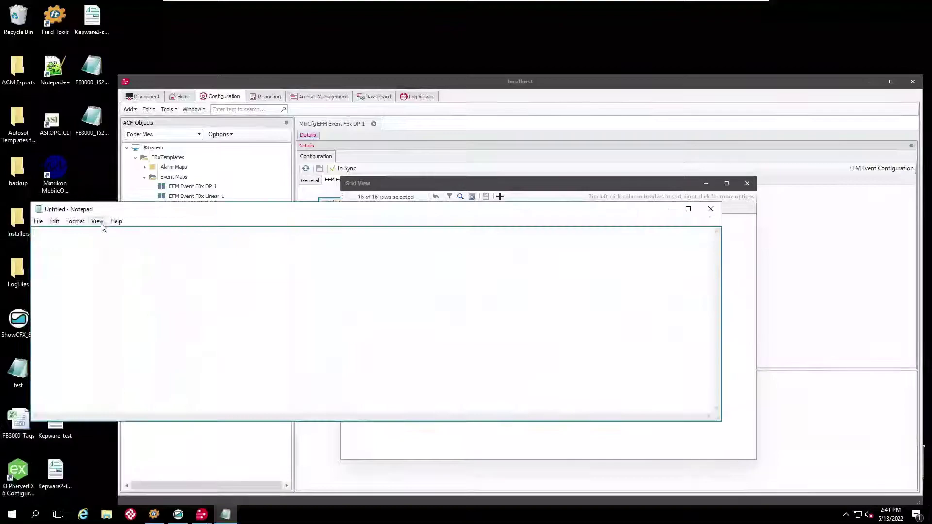
right_click(100, 234)
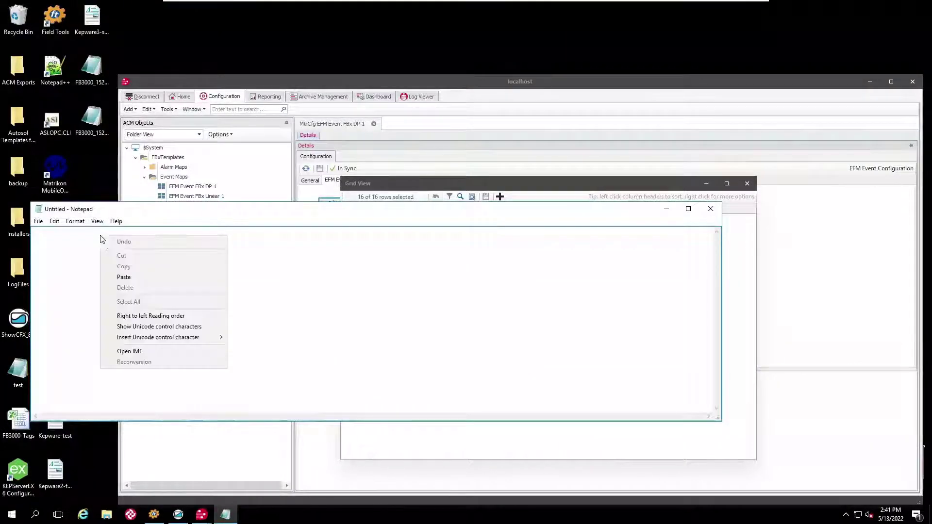
click(123, 276)
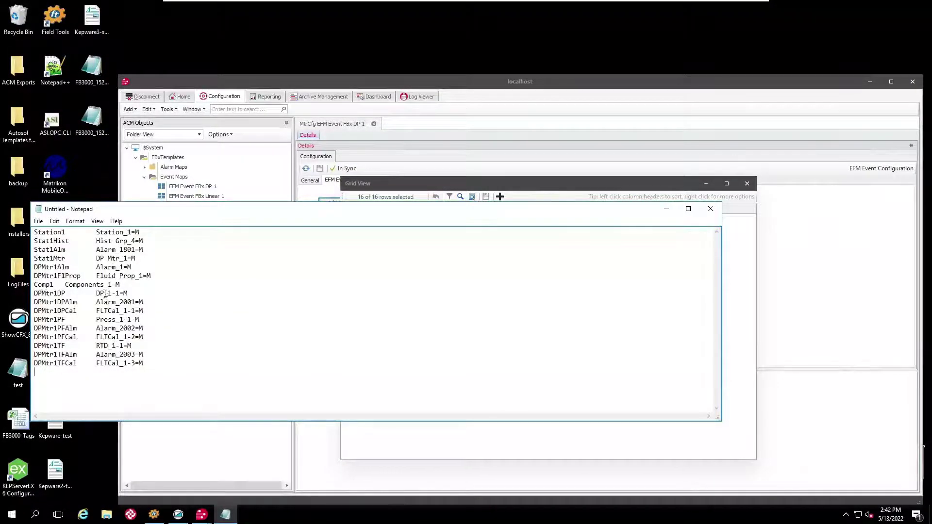
Change Components_1 to Components_2 and Alarm_1801 to Alarm_1901, then copy the whole edited list.
double_click(110, 285)
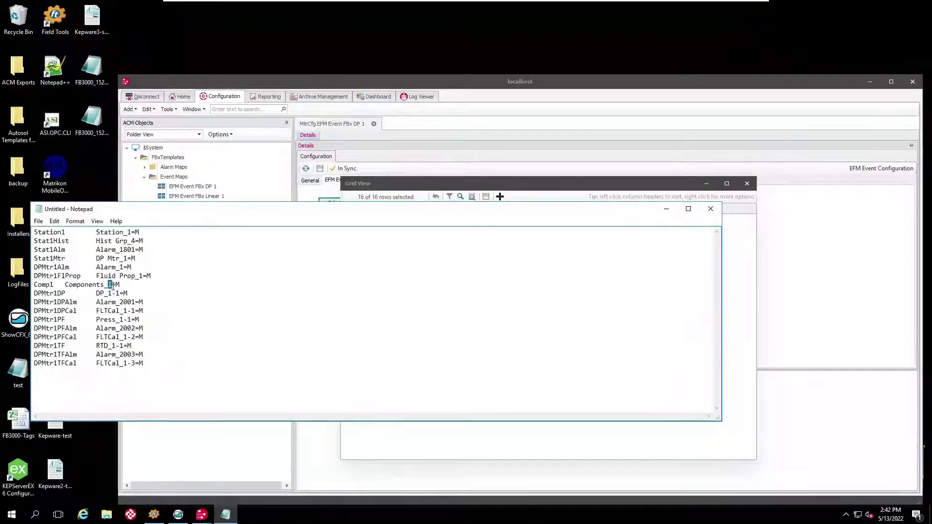
text(2)
drag(123, 249, 127, 249)
drag(154, 362, 34, 232)
right_click(46, 242)
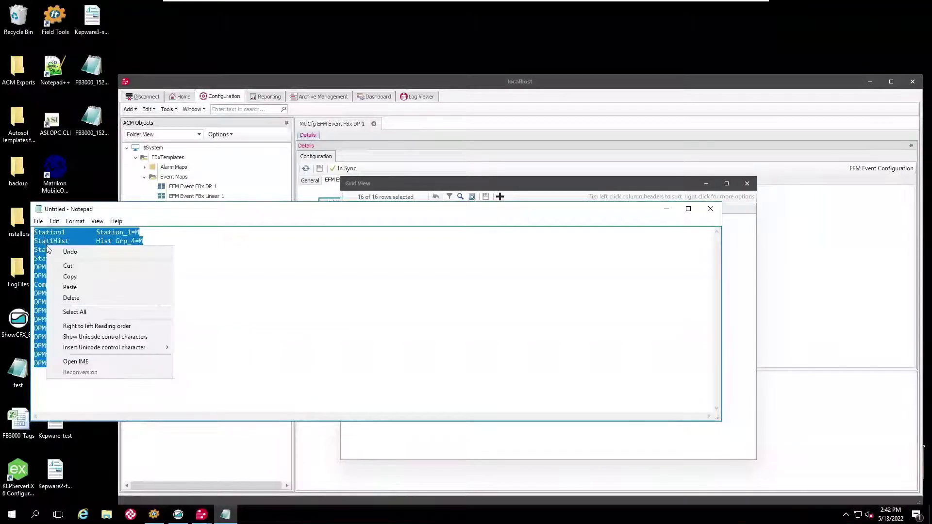
click(67, 275)
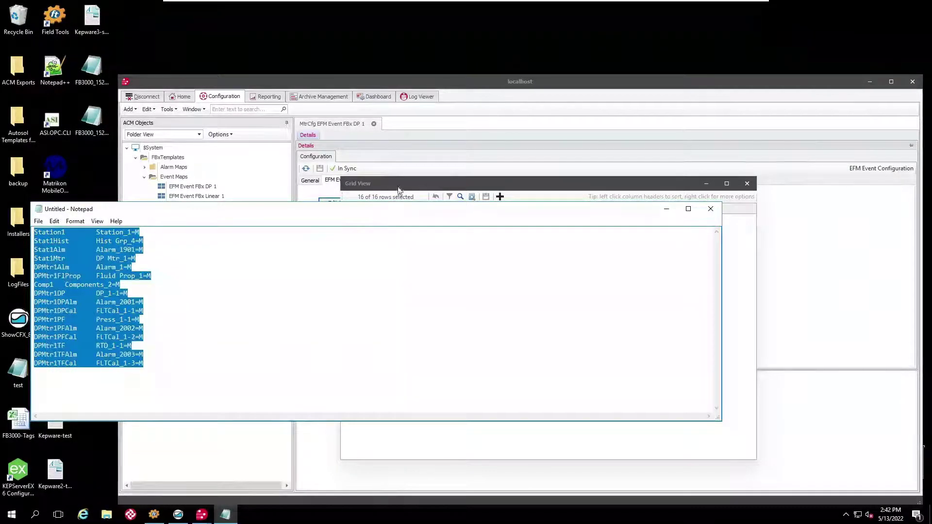
click(399, 188)
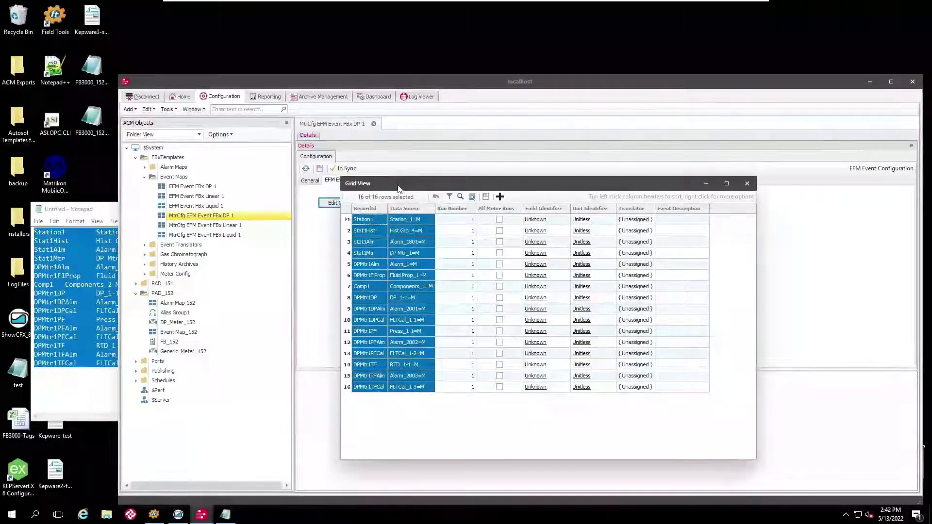
Paste the edited data sources into Grid View, then close the table without saving.
key(ctrl+v)
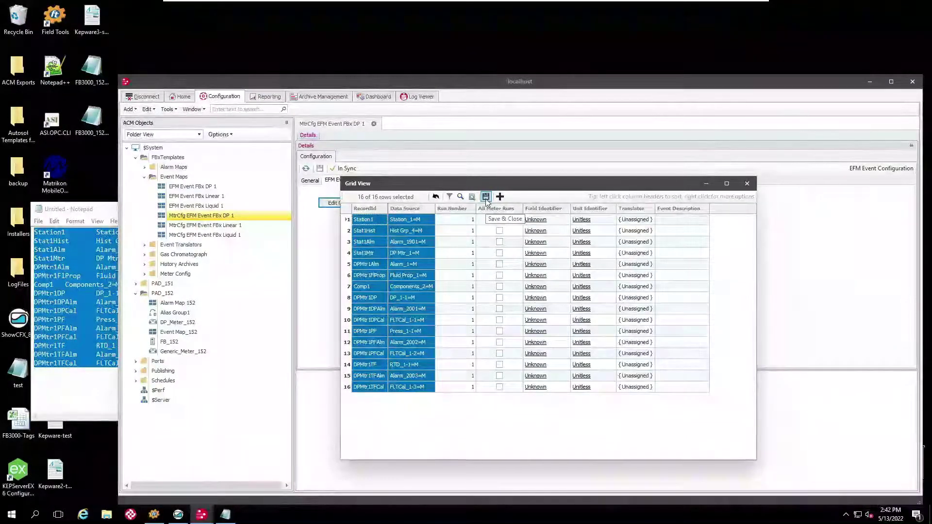
click(751, 183)
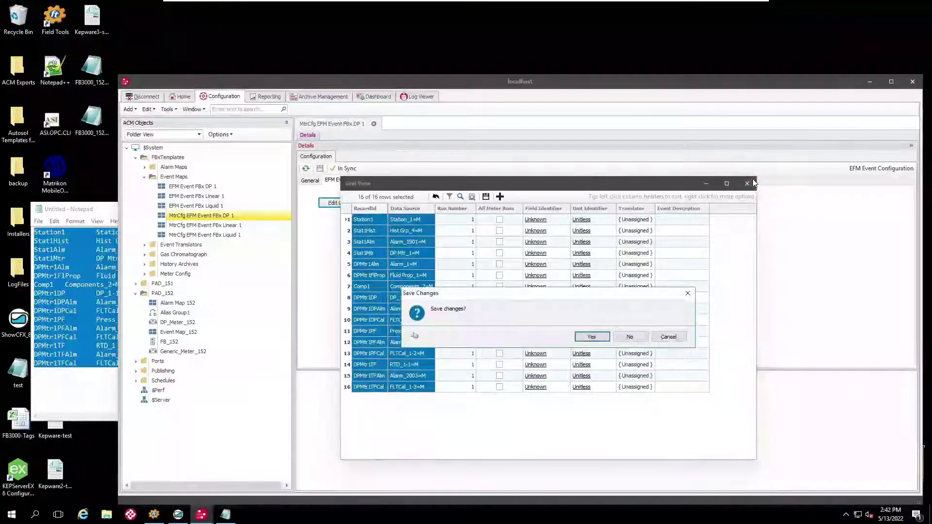
click(629, 337)
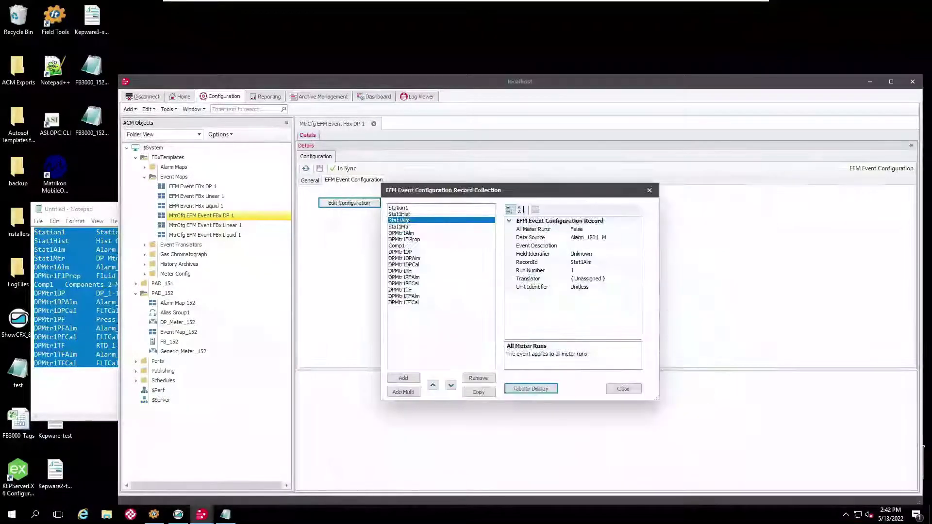
click(624, 390)
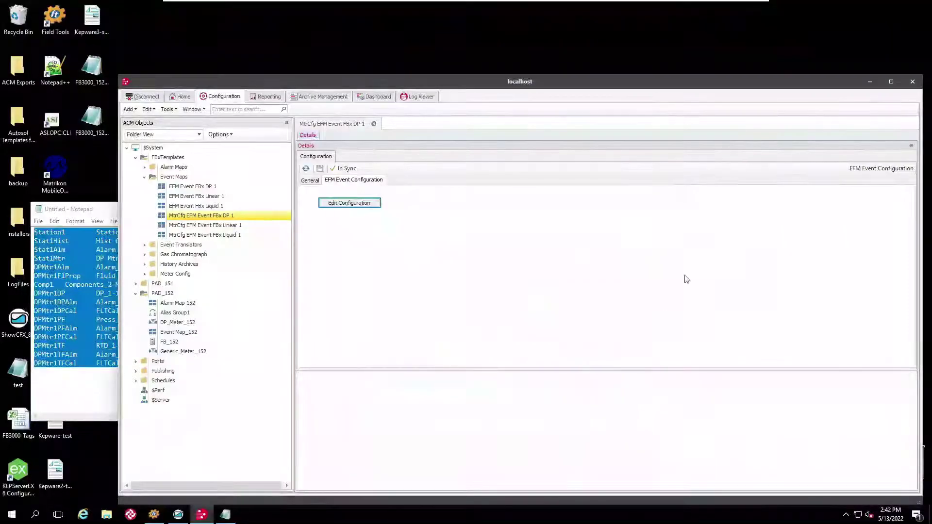
Close ACM and discard the untitled Notepad note.
click(913, 81)
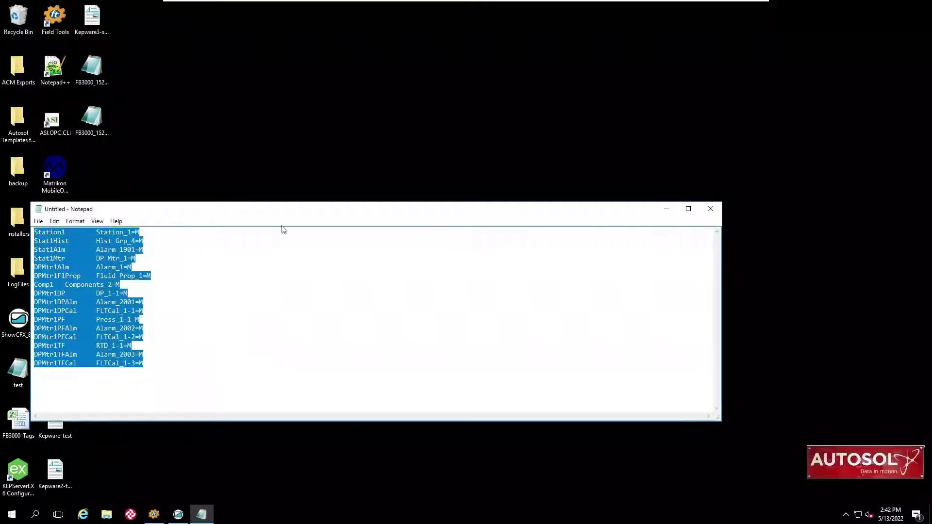
click(710, 209)
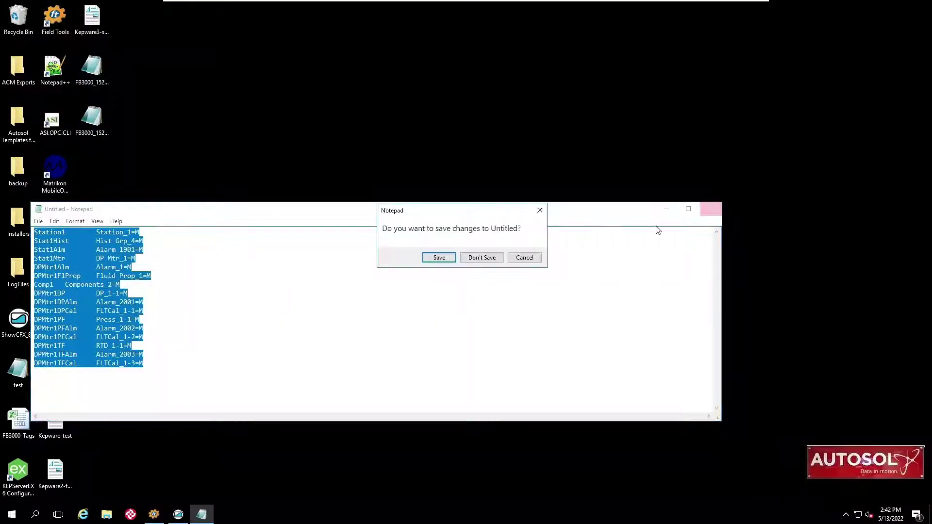
click(478, 258)
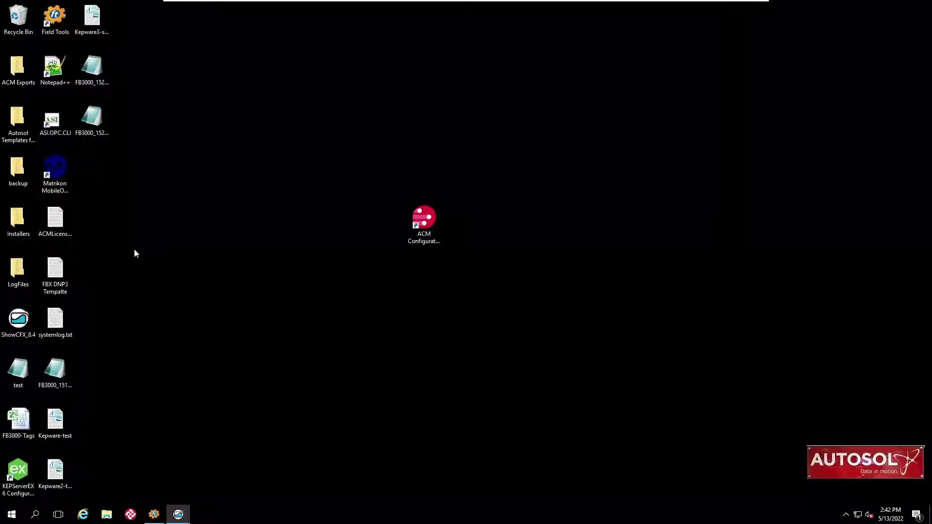